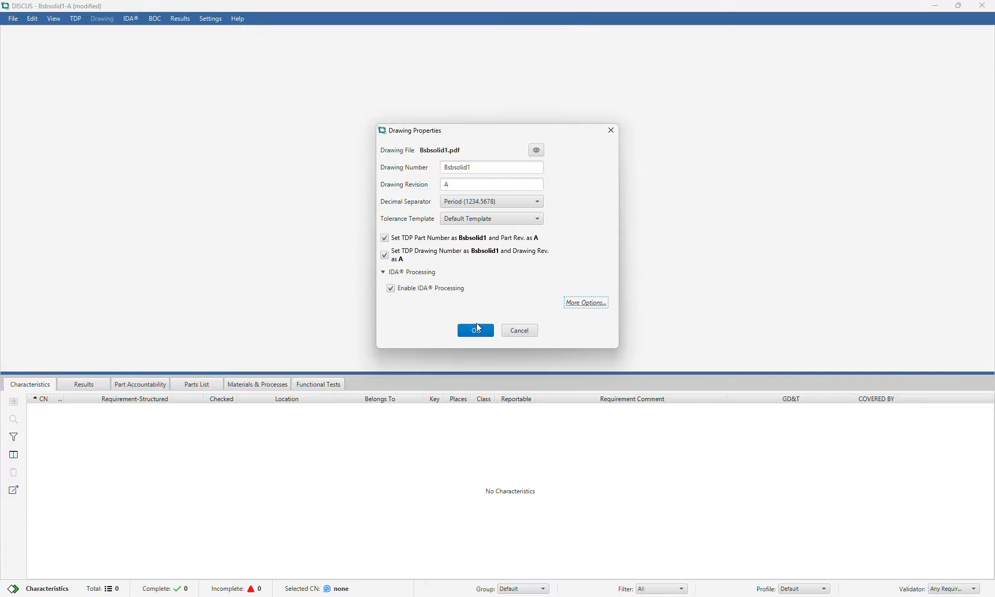
Confirm drawing number Bsbsolid1, revision A and IDA processing to load Bsbsolid1.pdf
{"action": "left_click", "coordinate": [476, 330]}
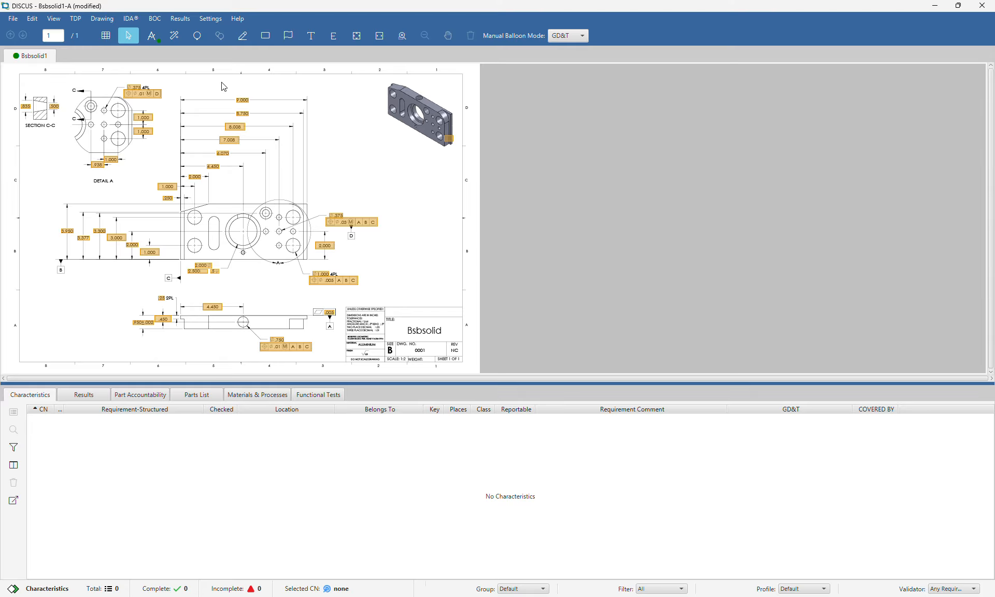
Balloon the .835 and .500 dimensions, place each balloon above its dimension, then box-select Detail A
{"action": "scroll", "coordinate": [12, 89], "scroll_direction": "up", "scroll_amount": 3}
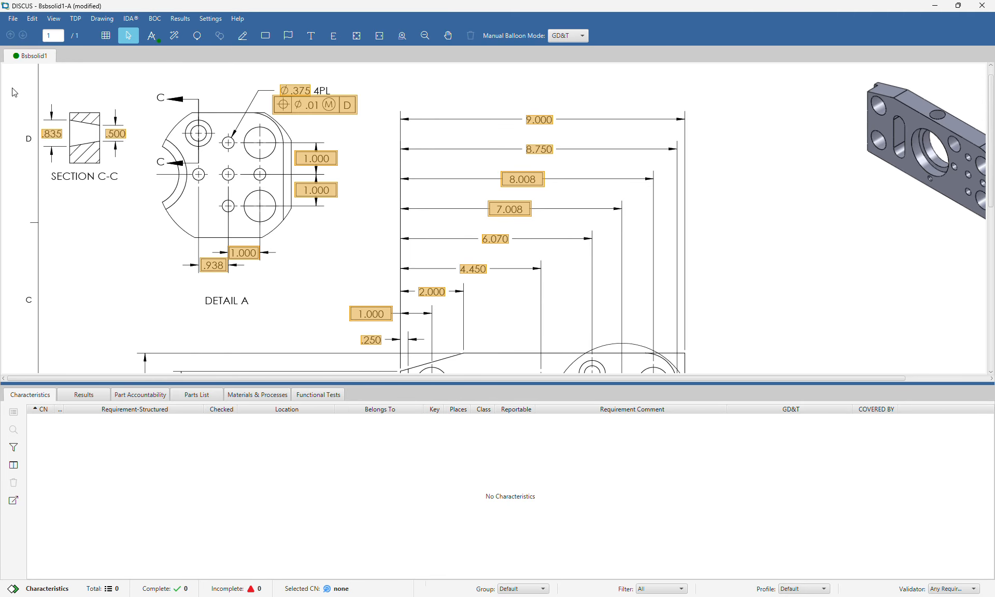
{"action": "left_click", "coordinate": [56, 135]}
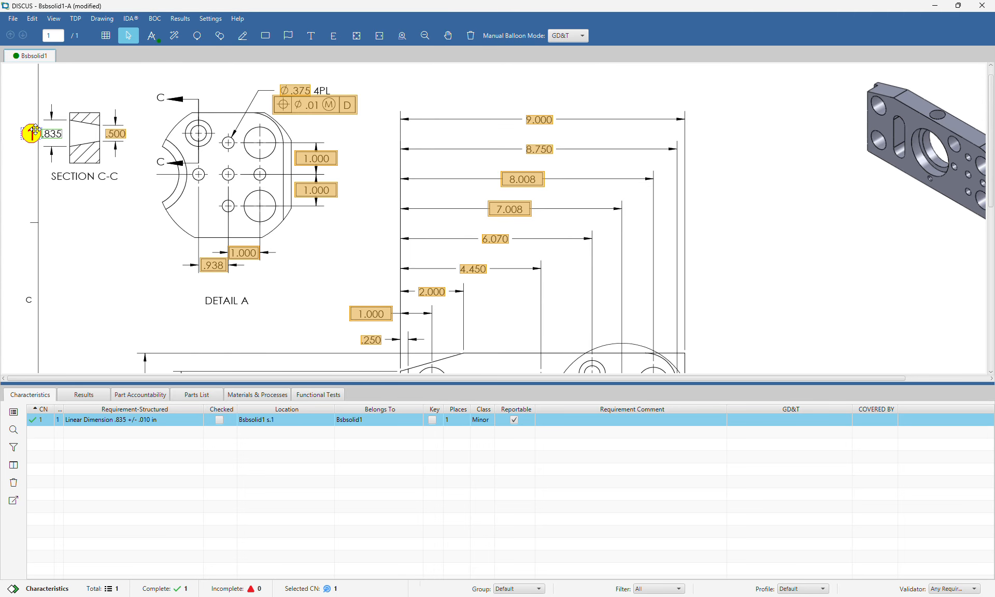
{"action": "left_click_drag", "start_coordinate": [35, 130], "coordinate": [52, 91]}
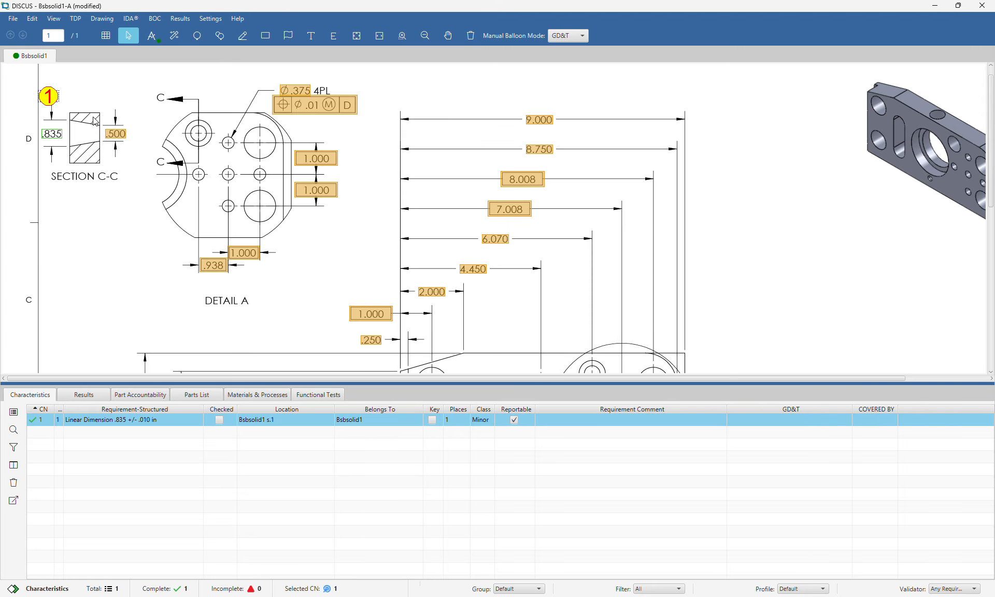
{"action": "left_click", "coordinate": [115, 133]}
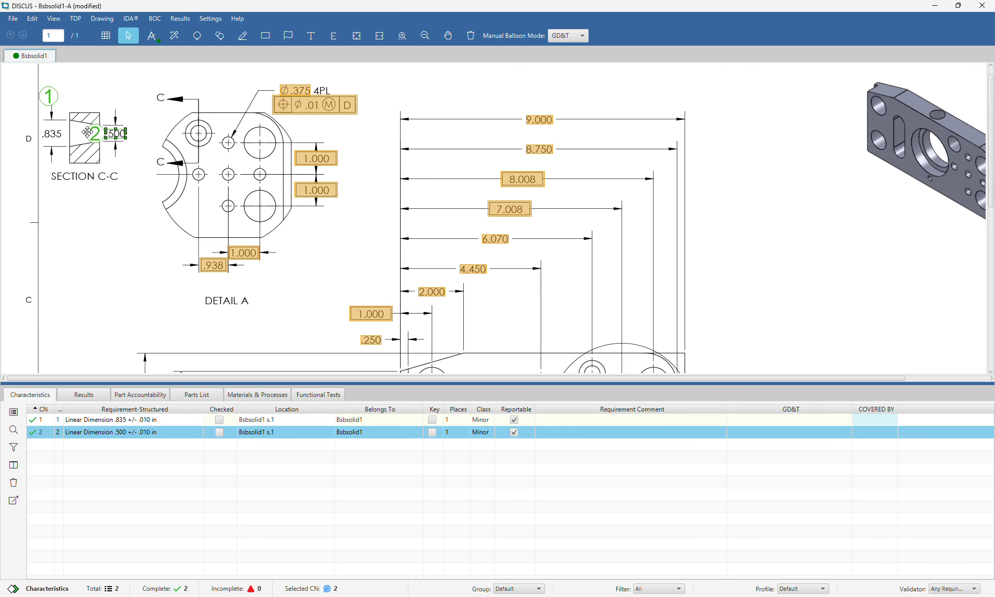
{"action": "left_click_drag", "start_coordinate": [87, 132], "coordinate": [104, 102]}
{"action": "left_click", "coordinate": [93, 97]}
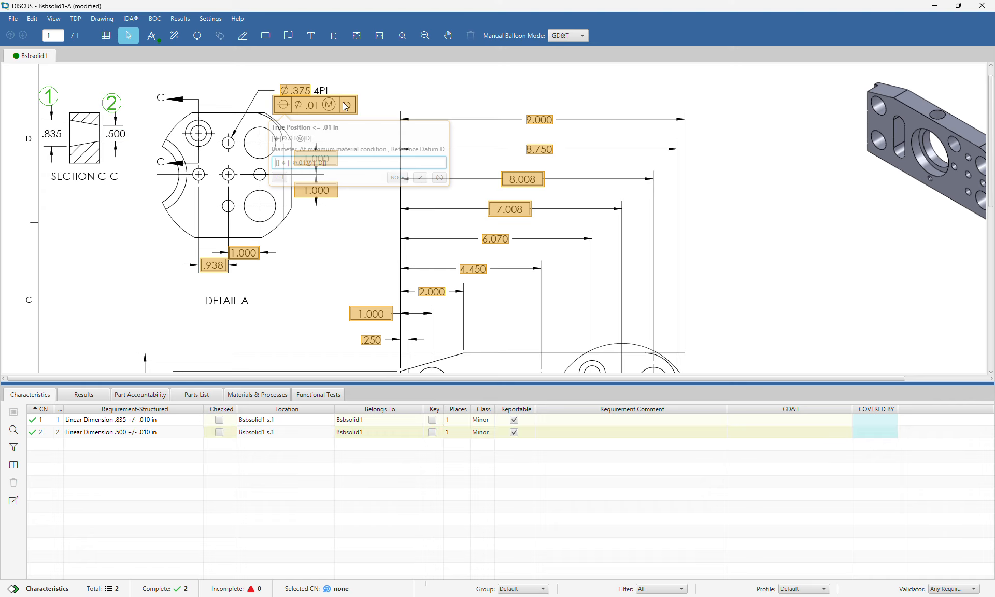
{"action": "scroll", "coordinate": [360, 71], "scroll_direction": "down", "scroll_amount": 2}
{"action": "left_click_drag", "start_coordinate": [260, 72], "coordinate": [120, 225]}
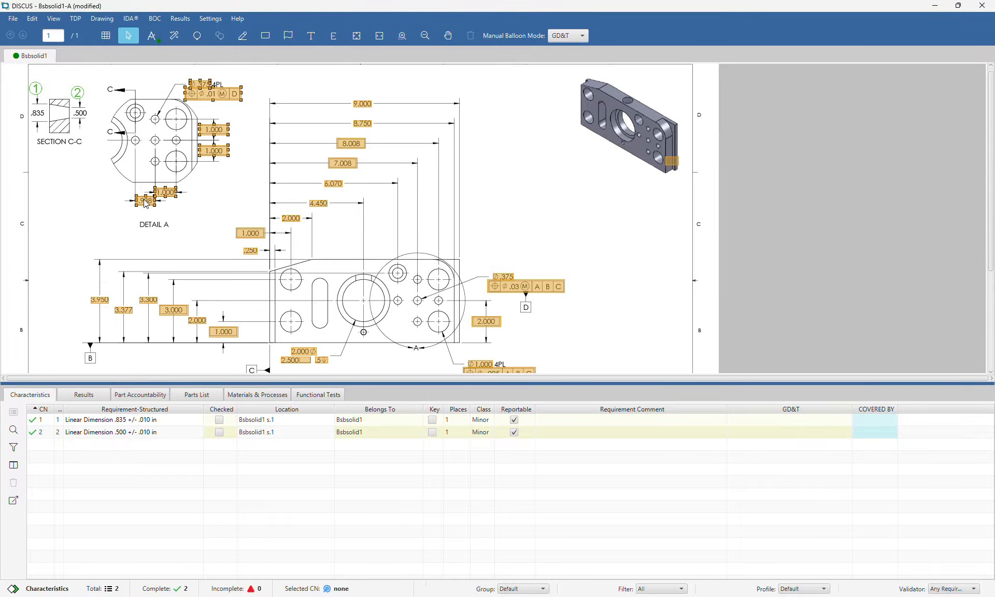
Convert the Detail A candidates and the 9.000, 8.750, 8.008, 7.008 dimensions into characteristics 3–12
{"action": "right_click", "coordinate": [143, 200]}
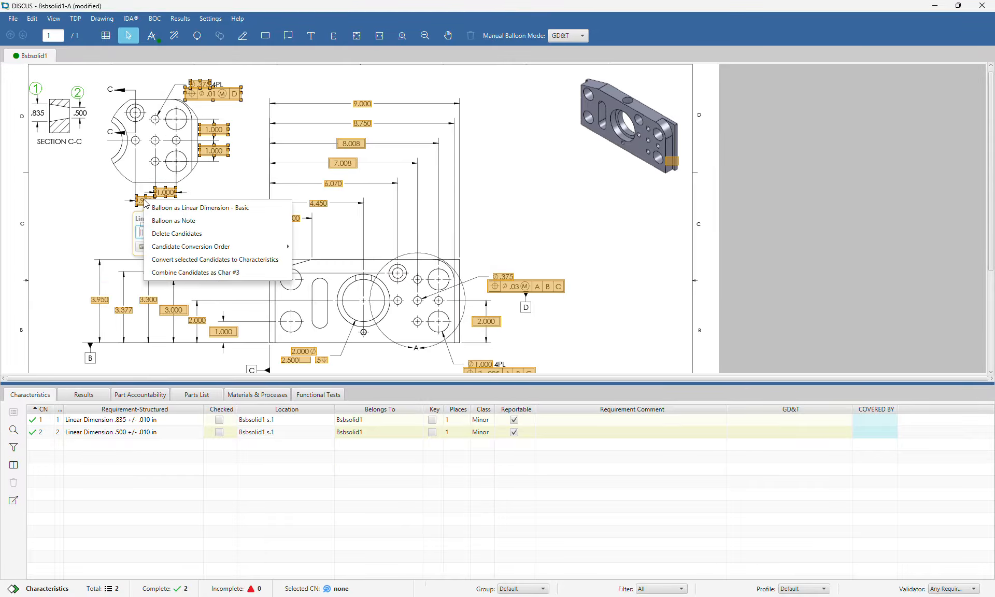
{"action": "left_click", "coordinate": [171, 265]}
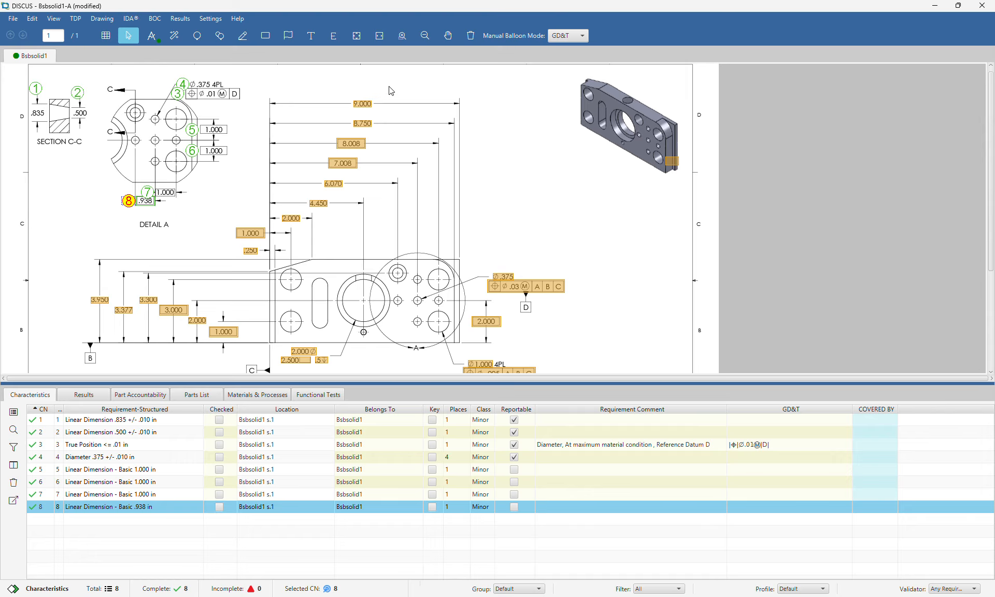
{"action": "left_click_drag", "start_coordinate": [390, 91], "coordinate": [319, 179]}
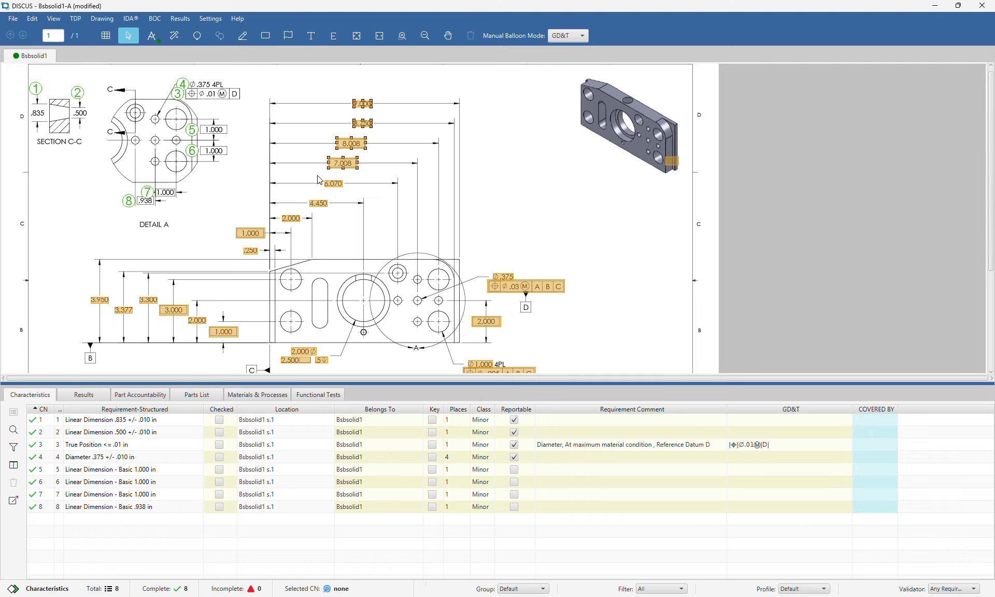
{"action": "right_click", "coordinate": [348, 162]}
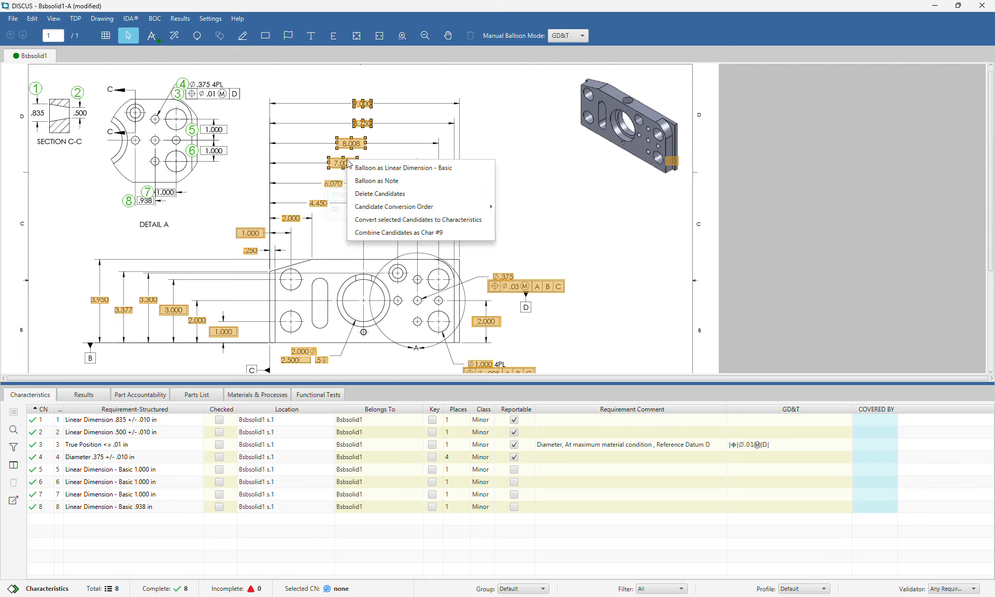
{"action": "left_click", "coordinate": [383, 226]}
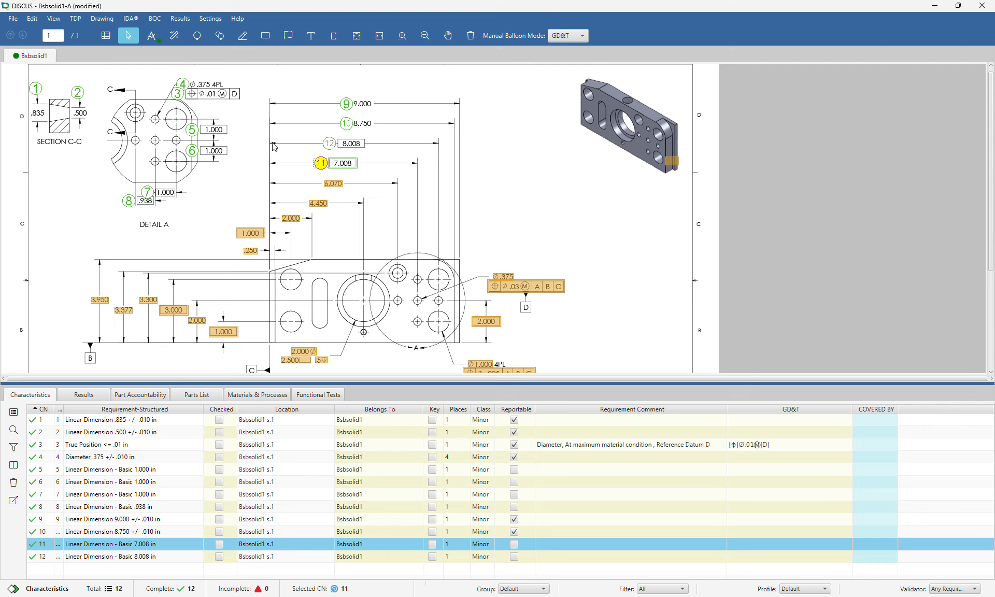
Delete the 6.070, 4.450 and 2.000 dimension candidates
{"action": "left_click_drag", "start_coordinate": [354, 176], "coordinate": [280, 236]}
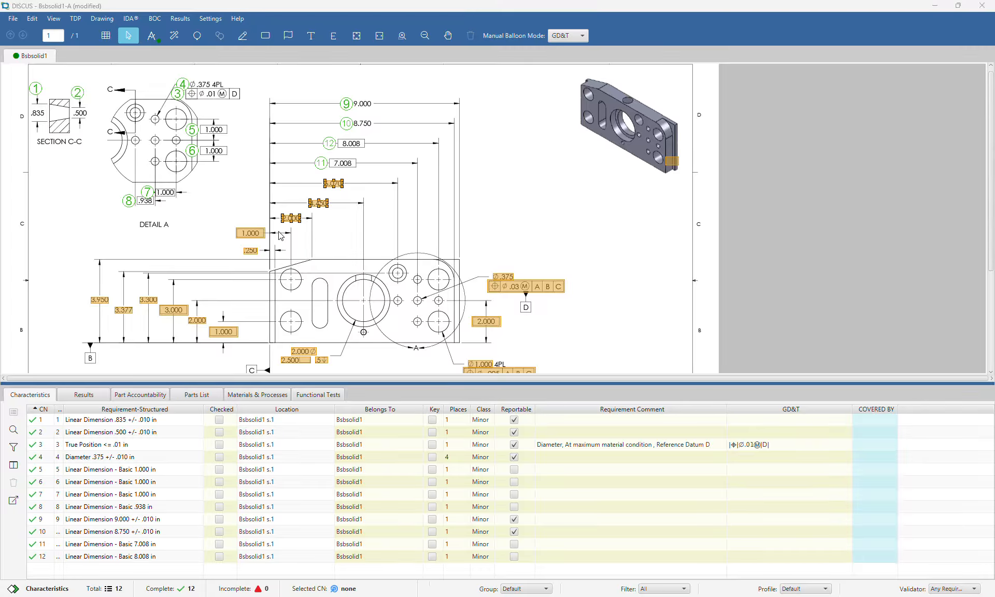
{"action": "key", "text": "Delete"}
{"action": "key", "text": "Return"}
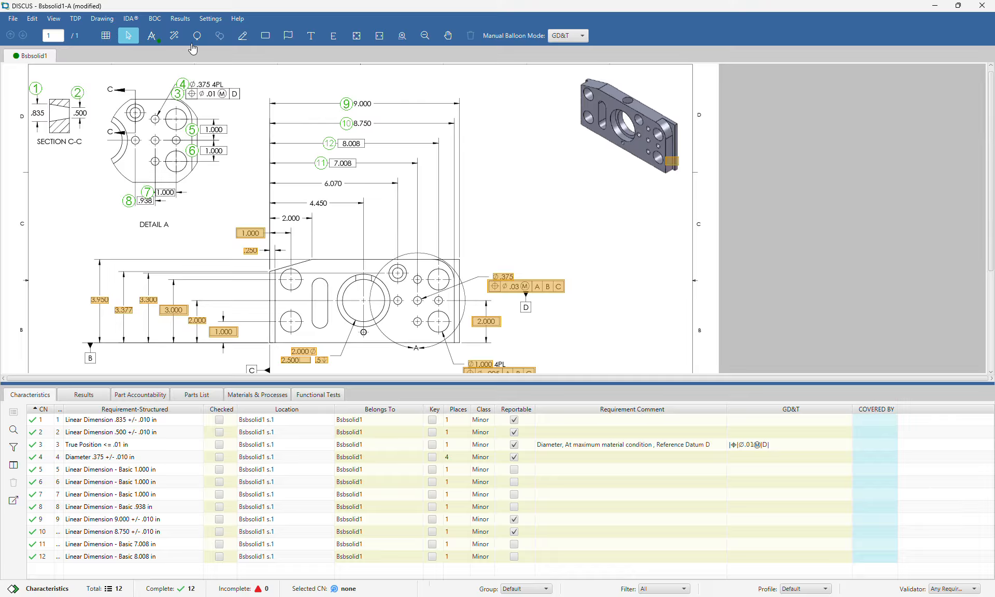
Auto-balloon the 6.070, 4.450 and 2.000 dimensions as characteristics 13–15
{"action": "left_click", "coordinate": [176, 36]}
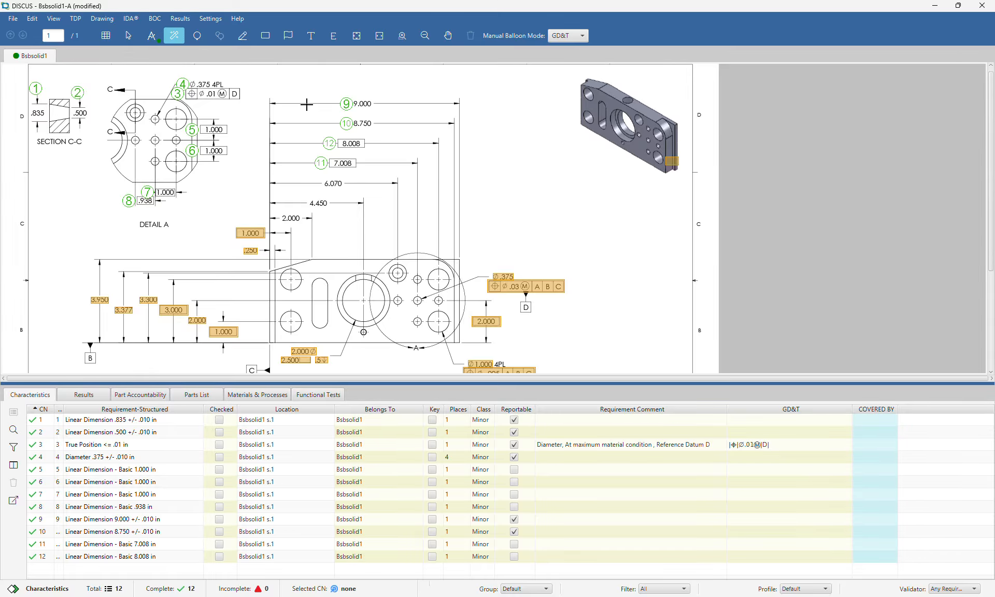
{"action": "left_click_drag", "start_coordinate": [347, 177], "coordinate": [283, 231]}
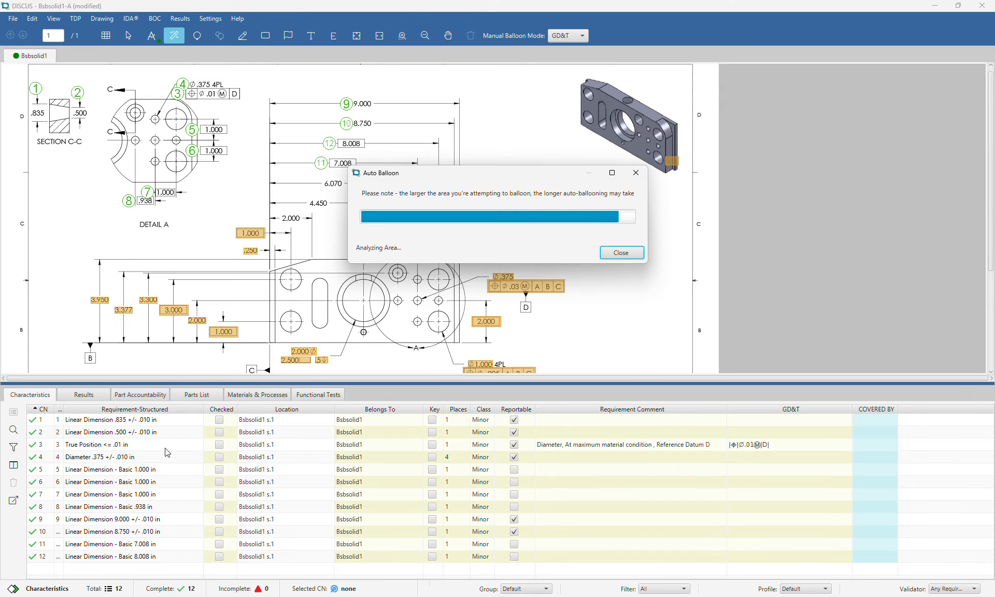
{"action": "scroll", "coordinate": [153, 479], "scroll_direction": "down", "scroll_amount": 1}
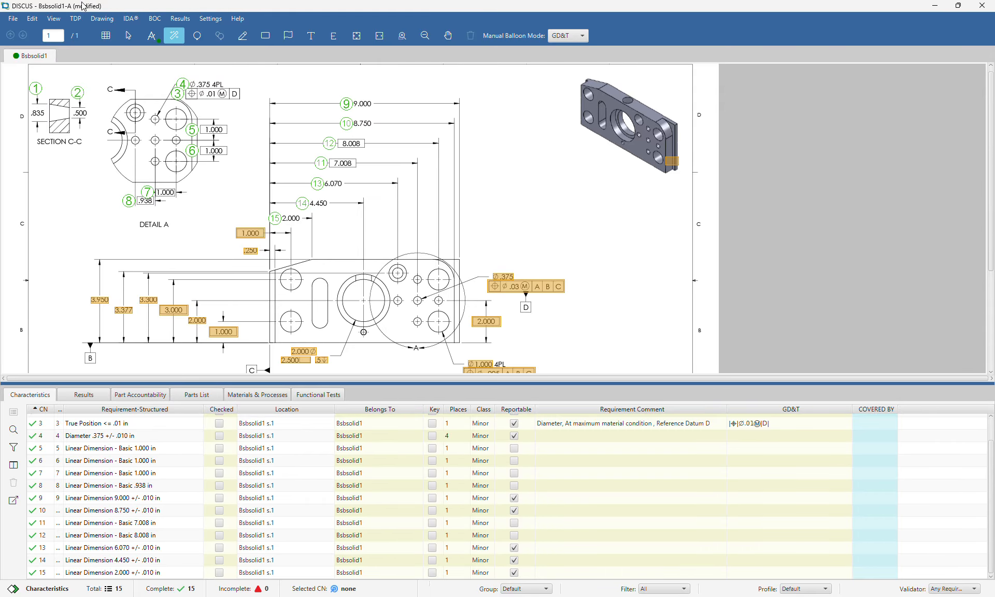
Convert the 1.000, .250, .375 hole callout and 2.000 candidates into characteristics 16–20
{"action": "left_click", "coordinate": [128, 34]}
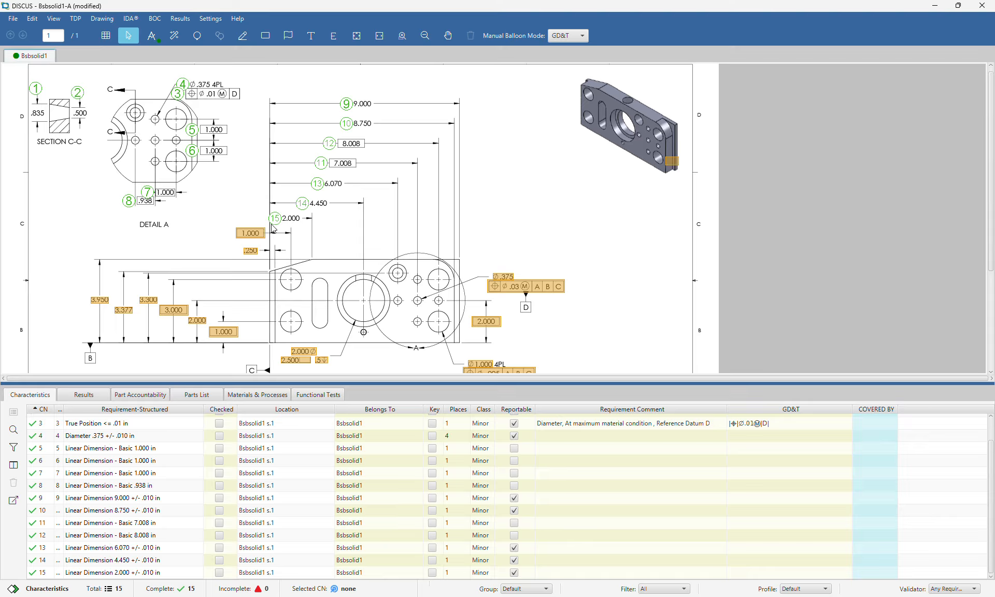
{"action": "left_click_drag", "start_coordinate": [271, 225], "coordinate": [234, 267]}
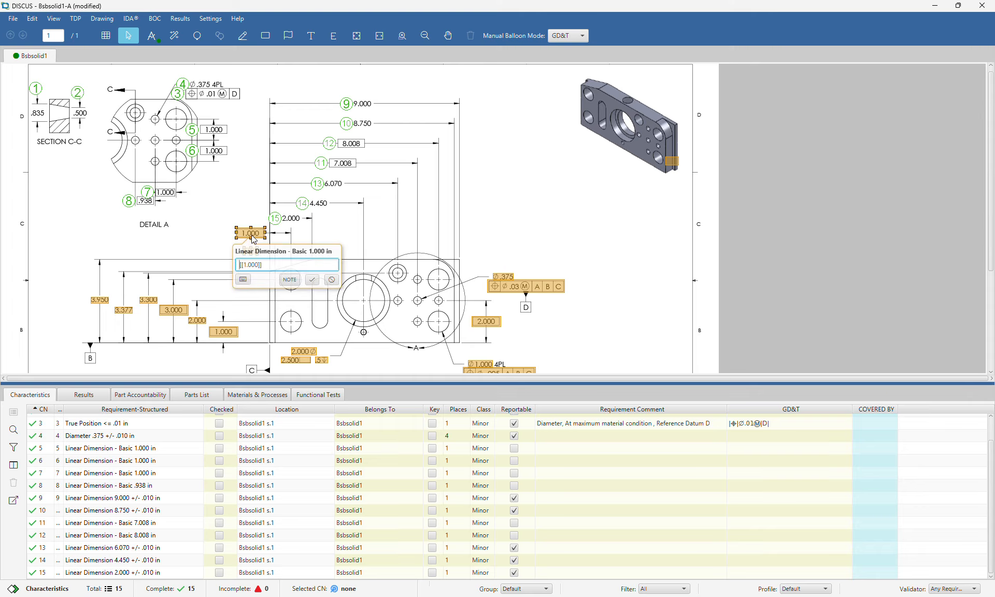
{"action": "right_click", "coordinate": [252, 240]}
{"action": "left_click", "coordinate": [278, 296]}
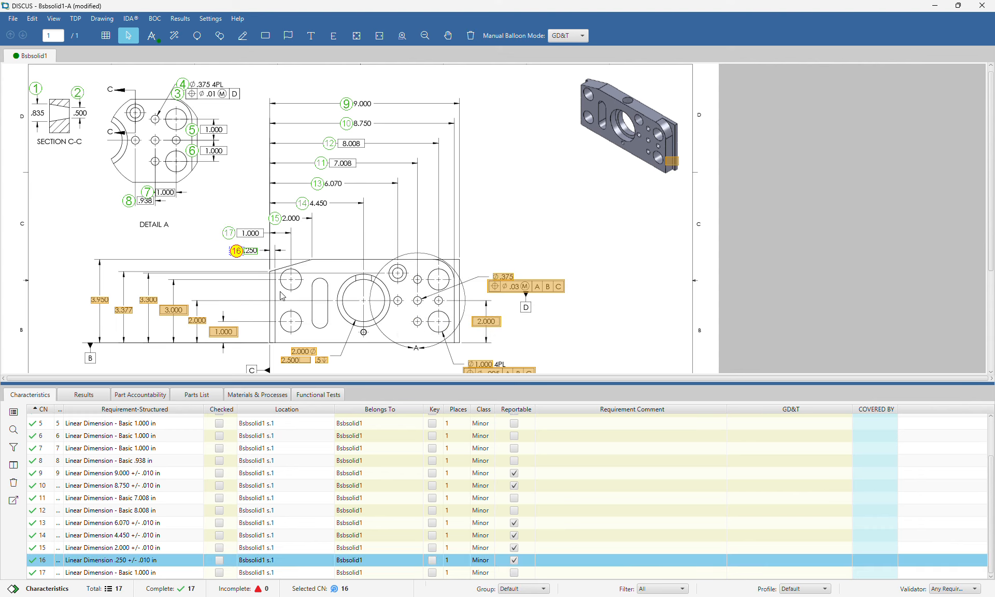
{"action": "left_click_drag", "start_coordinate": [599, 249], "coordinate": [462, 331]}
{"action": "right_click", "coordinate": [547, 289]}
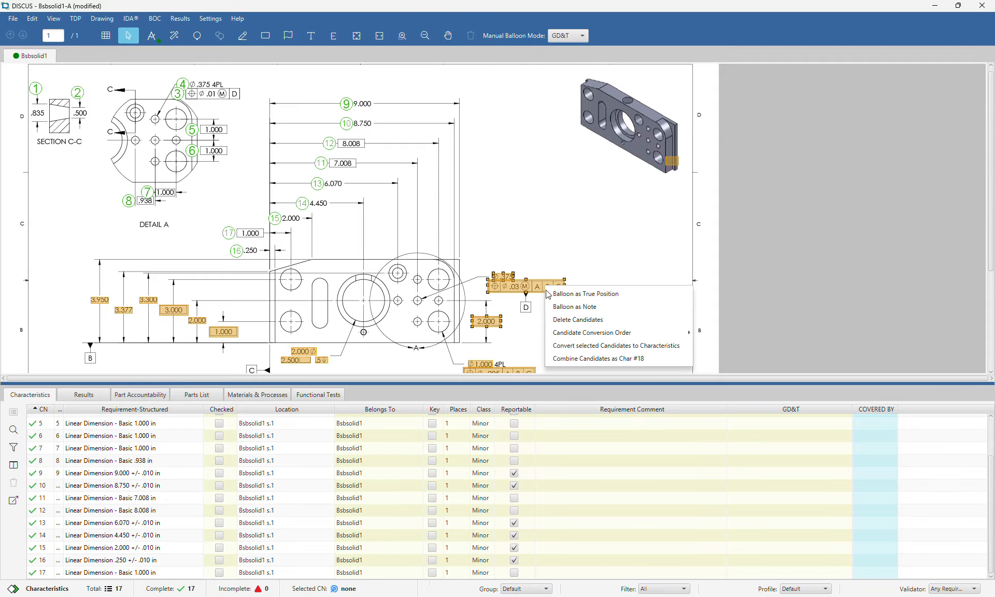
{"action": "left_click", "coordinate": [565, 340]}
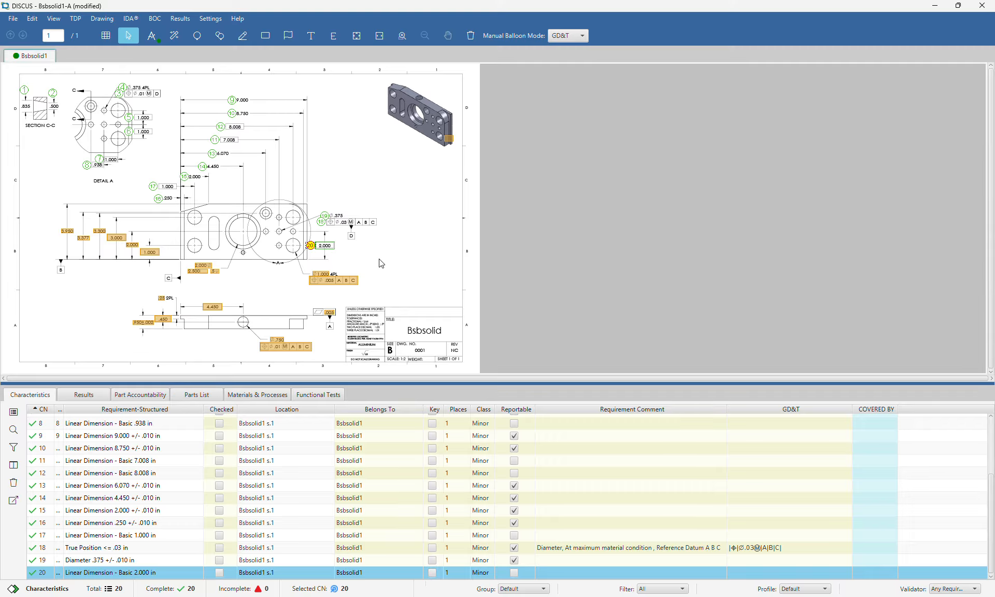
{"action": "left_click", "coordinate": [345, 278]}
{"action": "right_click", "coordinate": [348, 279]}
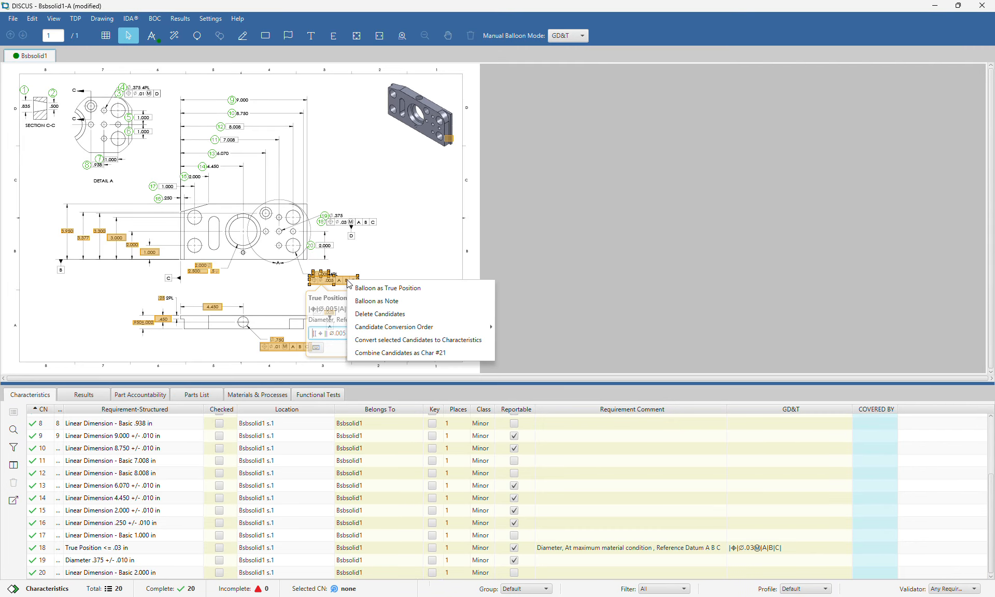
{"action": "left_click", "coordinate": [367, 340]}
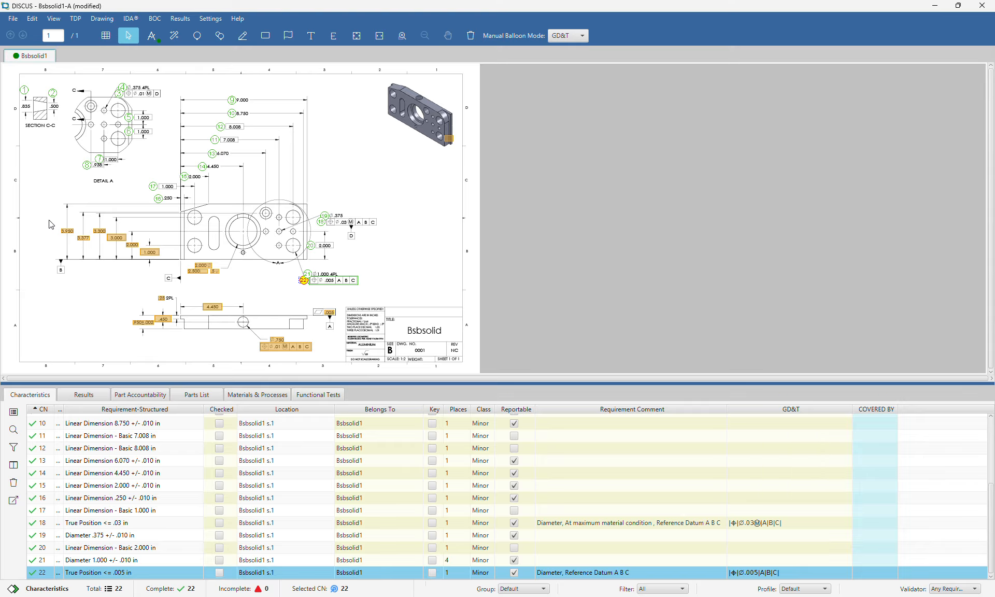
{"action": "left_click_drag", "start_coordinate": [48, 219], "coordinate": [226, 280]}
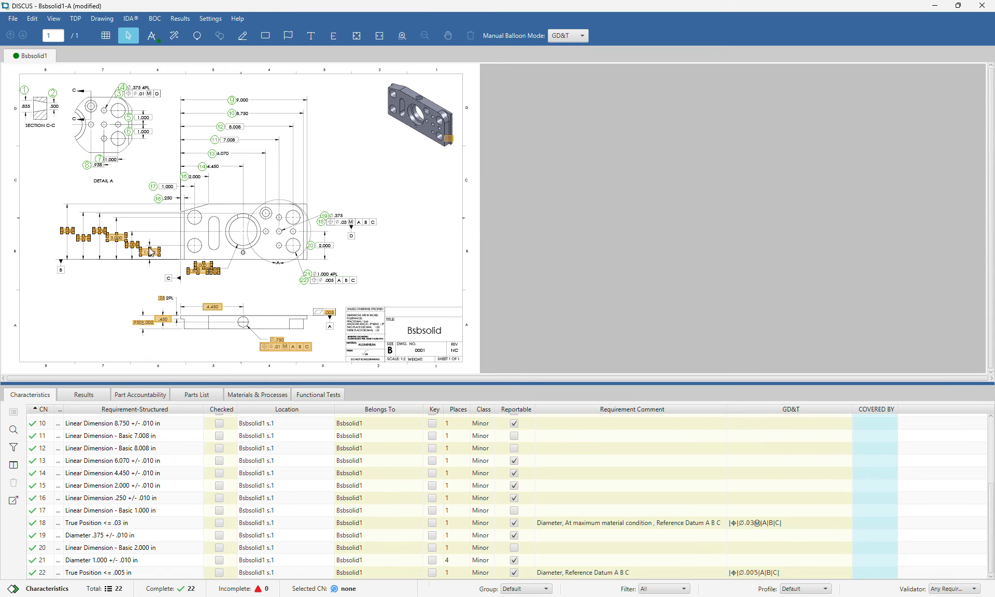
{"action": "scroll", "coordinate": [108, 202], "scroll_direction": "up", "scroll_amount": 3}
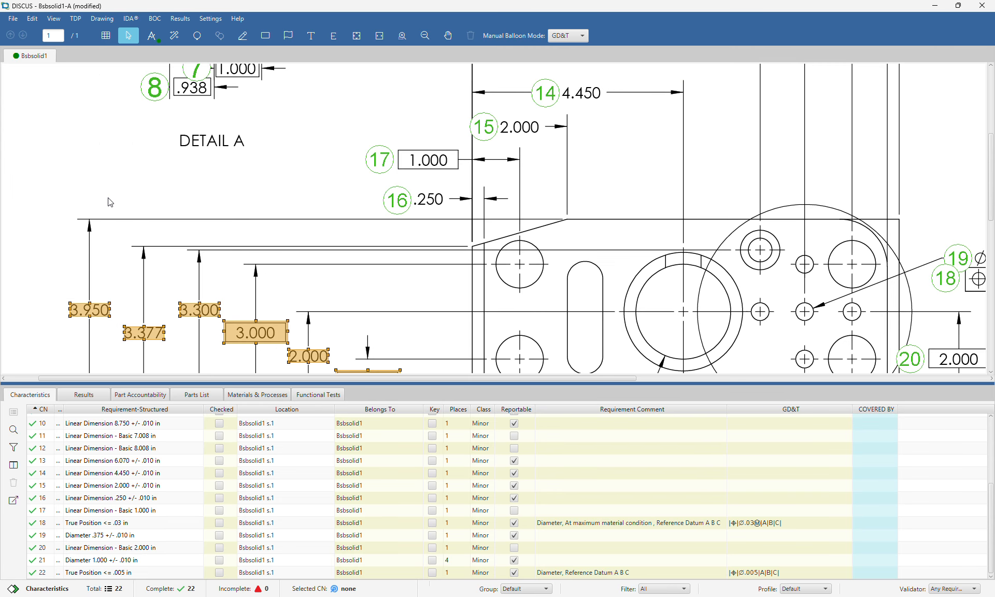
{"action": "right_click", "coordinate": [254, 333]}
{"action": "mouse_move", "coordinate": [297, 386]}
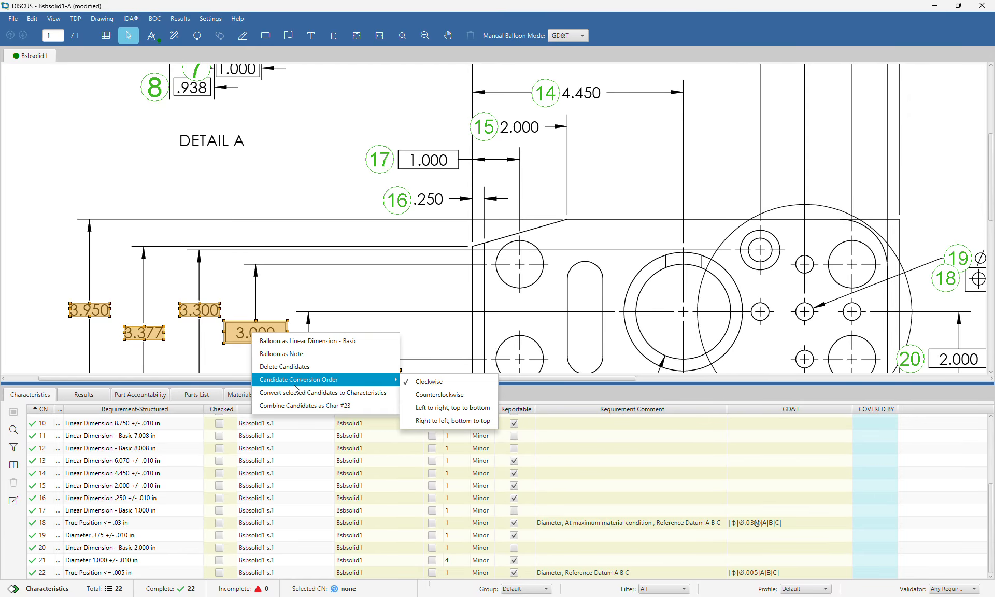
{"action": "left_click", "coordinate": [293, 393]}
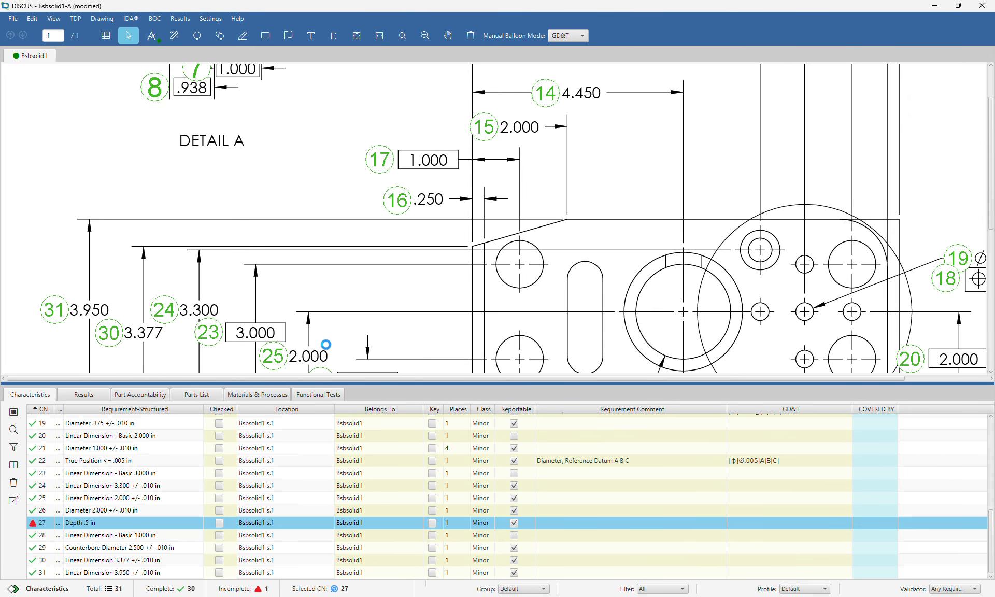
{"action": "scroll", "coordinate": [316, 348], "scroll_direction": "down", "scroll_amount": 3}
{"action": "left_click_drag", "start_coordinate": [113, 288], "coordinate": [356, 371]}
{"action": "right_click", "coordinate": [288, 348]}
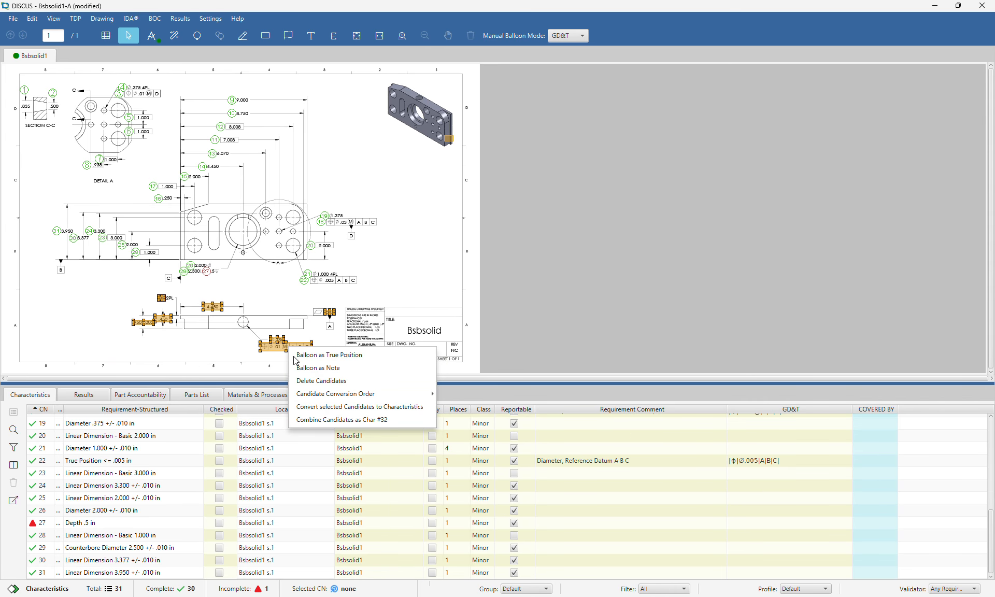
{"action": "left_click", "coordinate": [323, 407]}
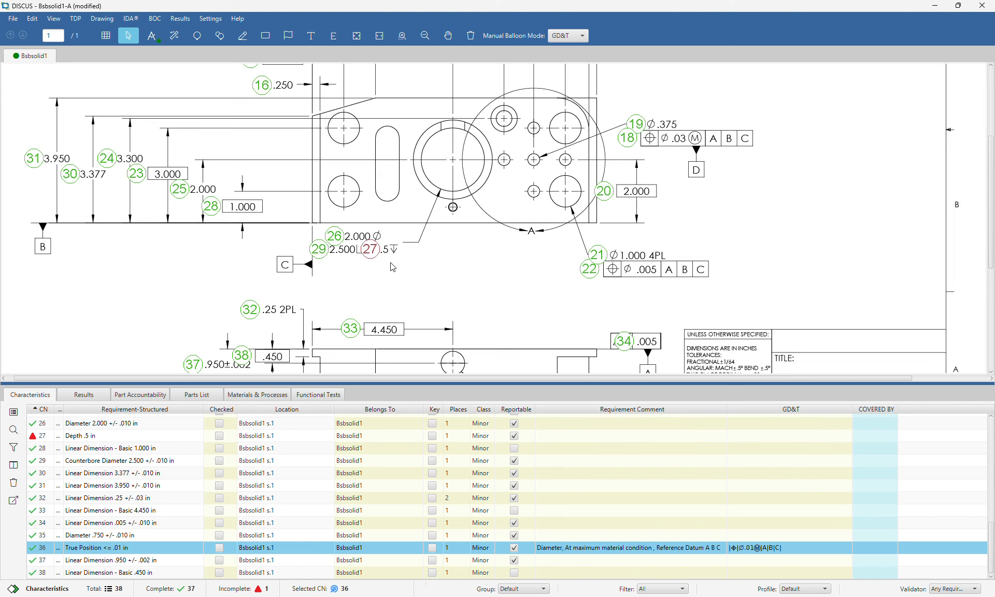
{"action": "left_click", "coordinate": [391, 262]}
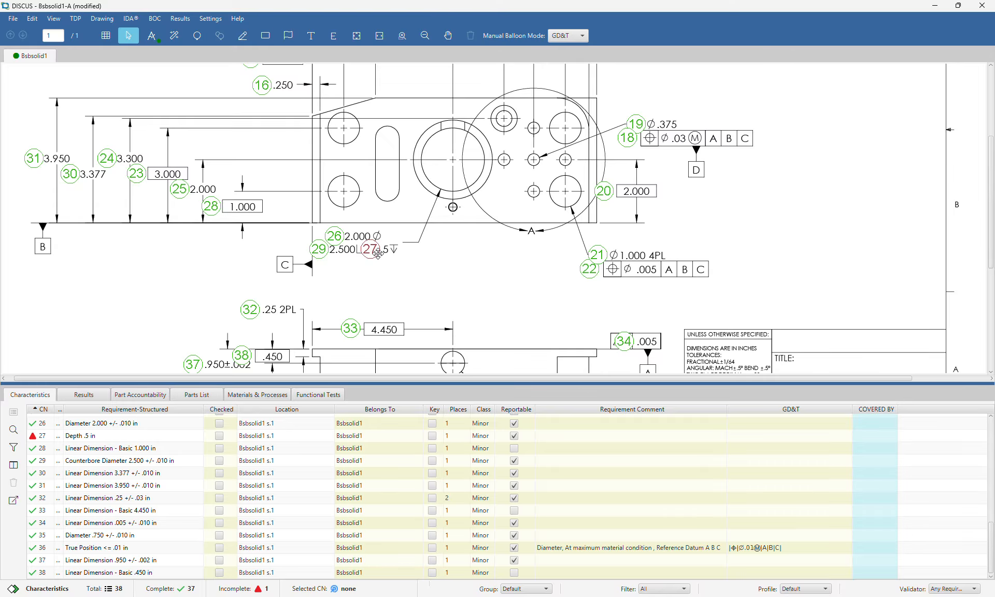
{"action": "scroll", "coordinate": [388, 264], "scroll_direction": "down", "scroll_amount": 1}
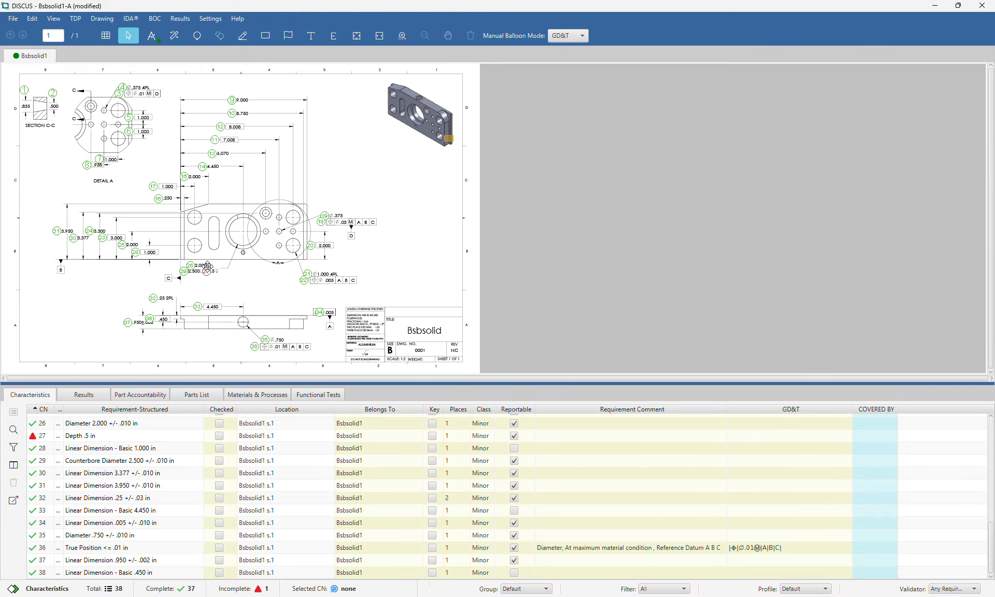
{"action": "scroll", "coordinate": [388, 353], "scroll_direction": "up", "scroll_amount": 1}
{"action": "scroll", "coordinate": [567, 354], "scroll_direction": "up", "scroll_amount": 3}
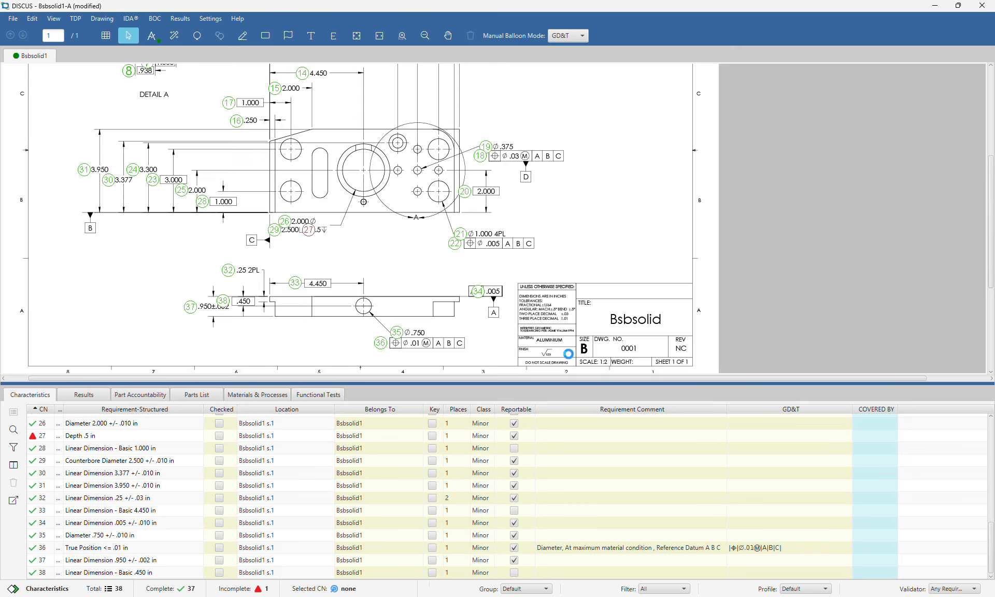
{"action": "scroll", "coordinate": [881, 263], "scroll_direction": "down", "scroll_amount": 1}
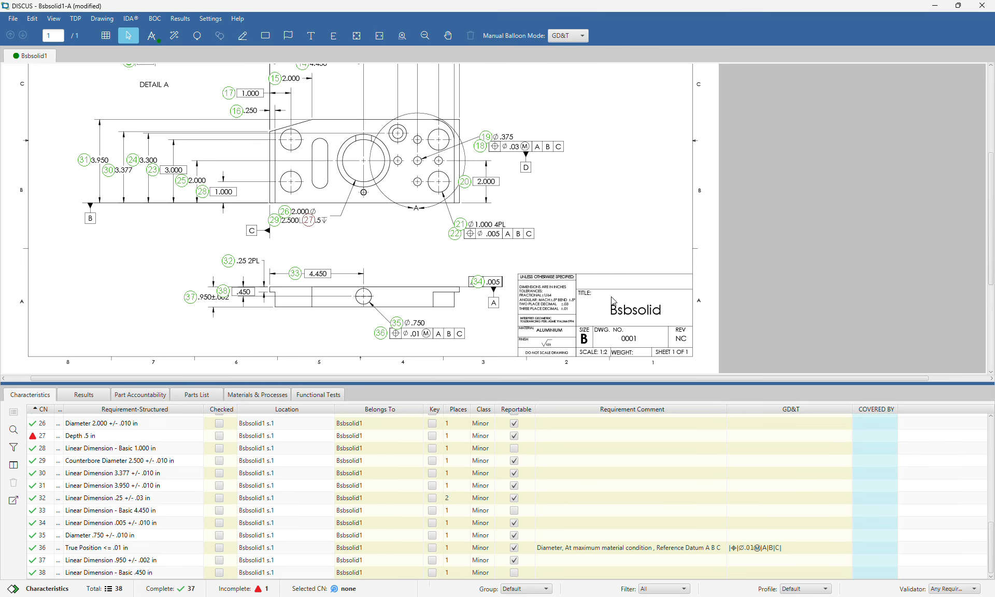
{"action": "scroll", "coordinate": [616, 301], "scroll_direction": "up", "scroll_amount": 2}
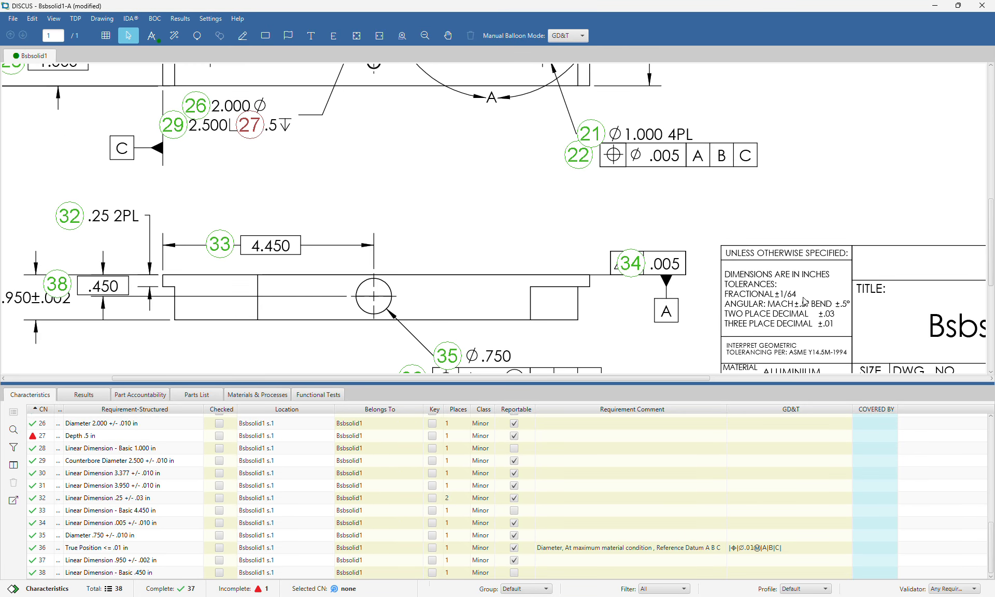
{"action": "scroll", "coordinate": [431, 240], "scroll_direction": "down", "scroll_amount": 1}
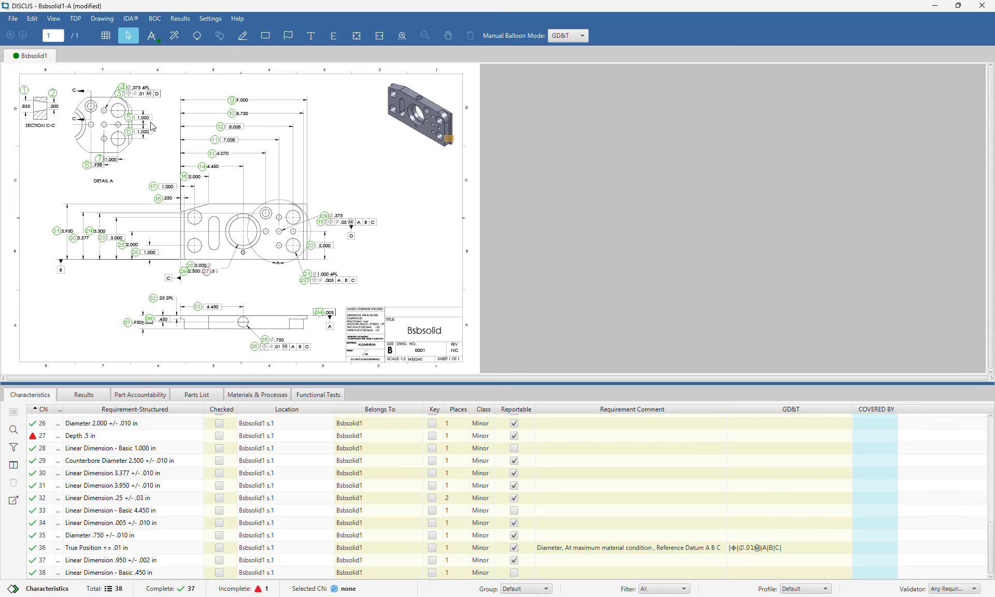
Delete balloons 11 and 12 on 8.008/7.008 and balloons 5 and 6 in Detail A
{"action": "left_click_drag", "start_coordinate": [210, 123], "coordinate": [227, 151]}
{"action": "key", "text": "Delete"}
{"action": "key", "text": "Return"}
{"action": "left_click_drag", "start_coordinate": [130, 140], "coordinate": [129, 144]}
{"action": "key", "text": "Delete"}
{"action": "key", "text": "Return"}
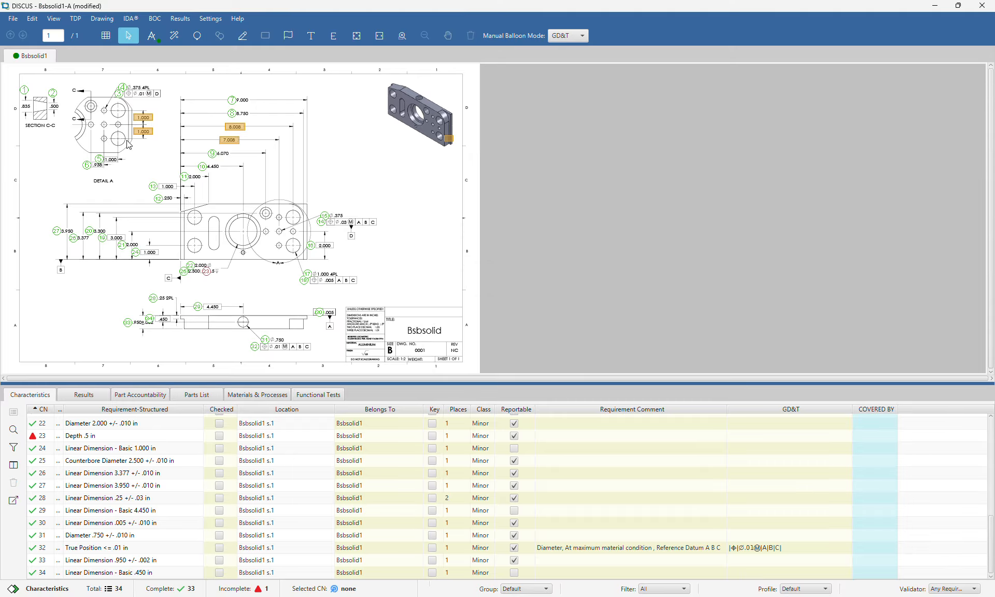
Zoom in to check the 8.750 dimension, then zoom back out
{"action": "scroll", "coordinate": [173, 130], "scroll_direction": "up", "scroll_amount": 2}
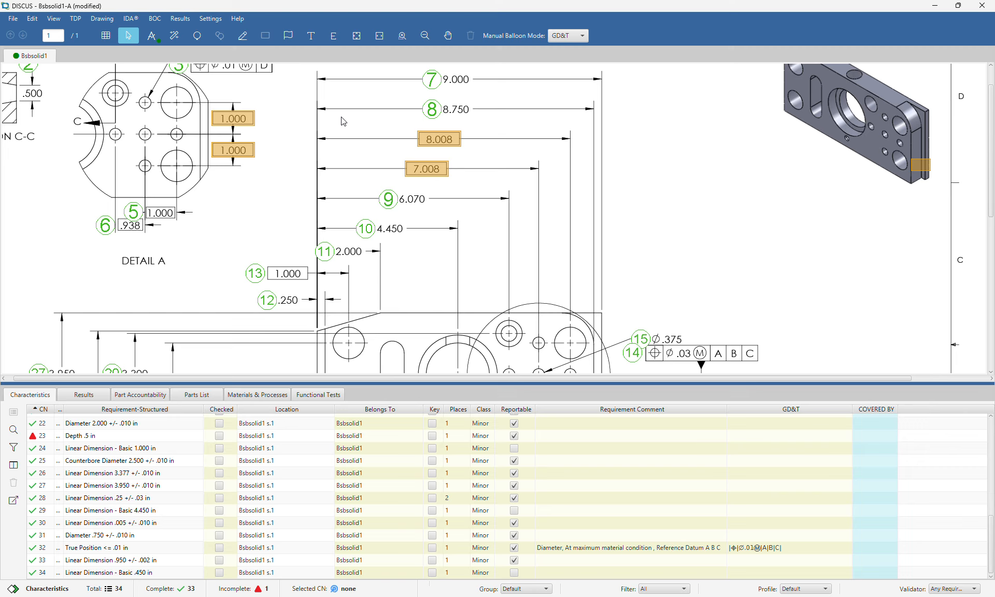
{"action": "left_click", "coordinate": [455, 110]}
{"action": "left_click", "coordinate": [350, 121]}
{"action": "scroll", "coordinate": [341, 148], "scroll_direction": "down", "scroll_amount": 2}
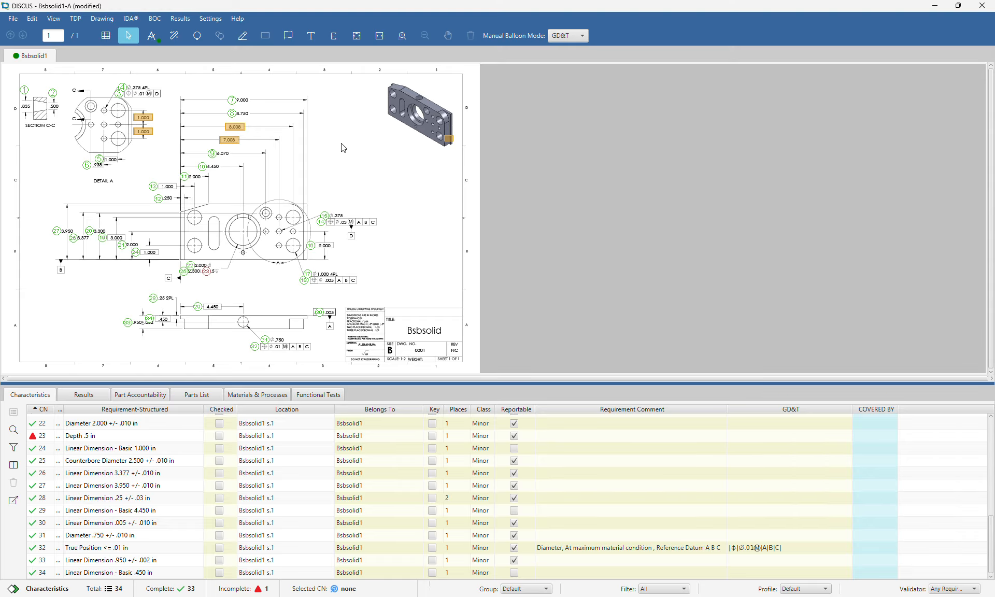
{"action": "left_click", "coordinate": [238, 141]}
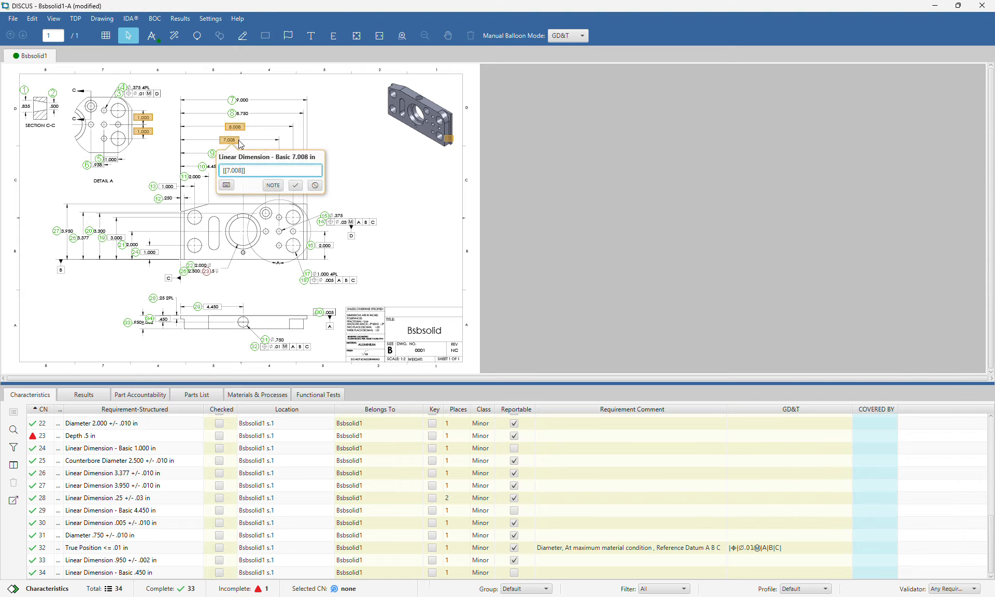
{"action": "left_click", "coordinate": [263, 141]}
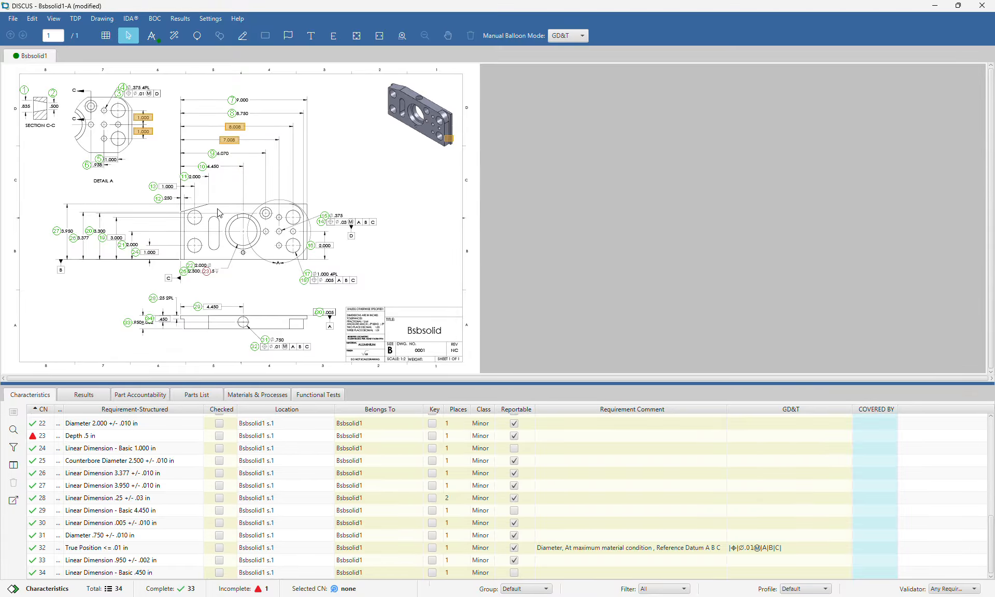
{"action": "scroll", "coordinate": [44, 459], "scroll_direction": "up", "scroll_amount": 7}
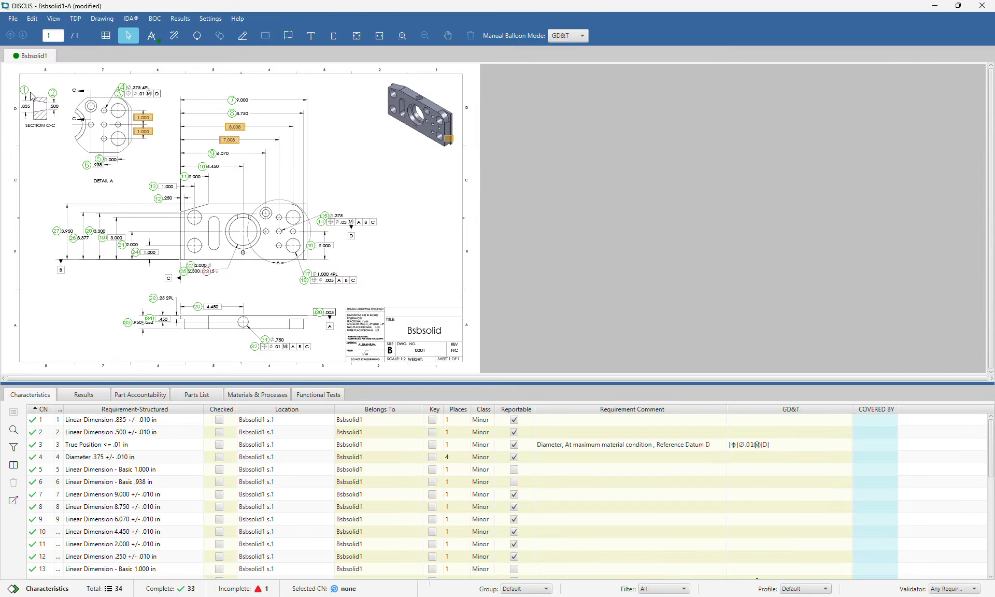
{"action": "scroll", "coordinate": [32, 104], "scroll_direction": "up", "scroll_amount": 5}
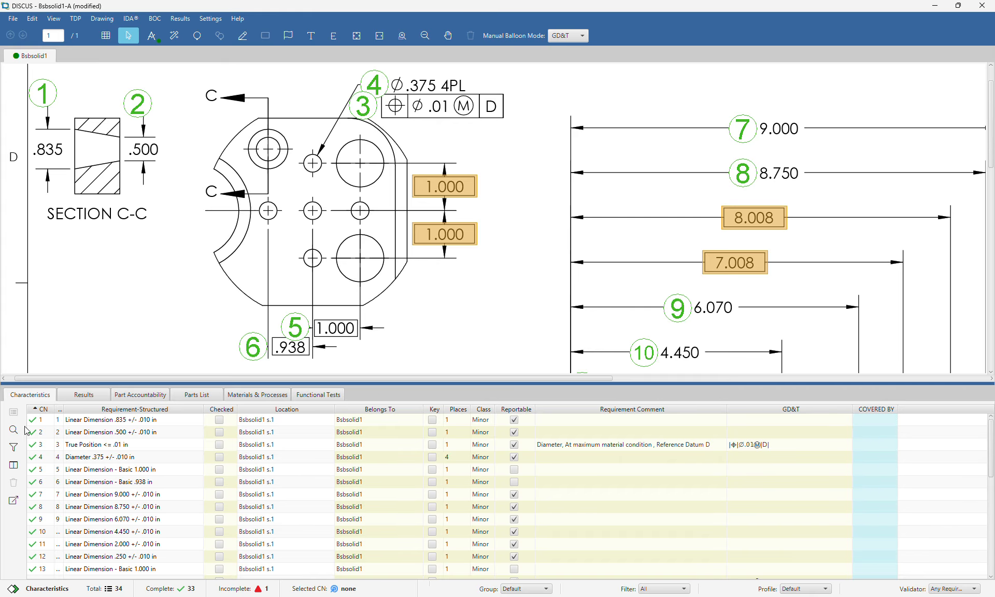
{"action": "left_click_drag", "start_coordinate": [44, 434], "coordinate": [42, 427]}
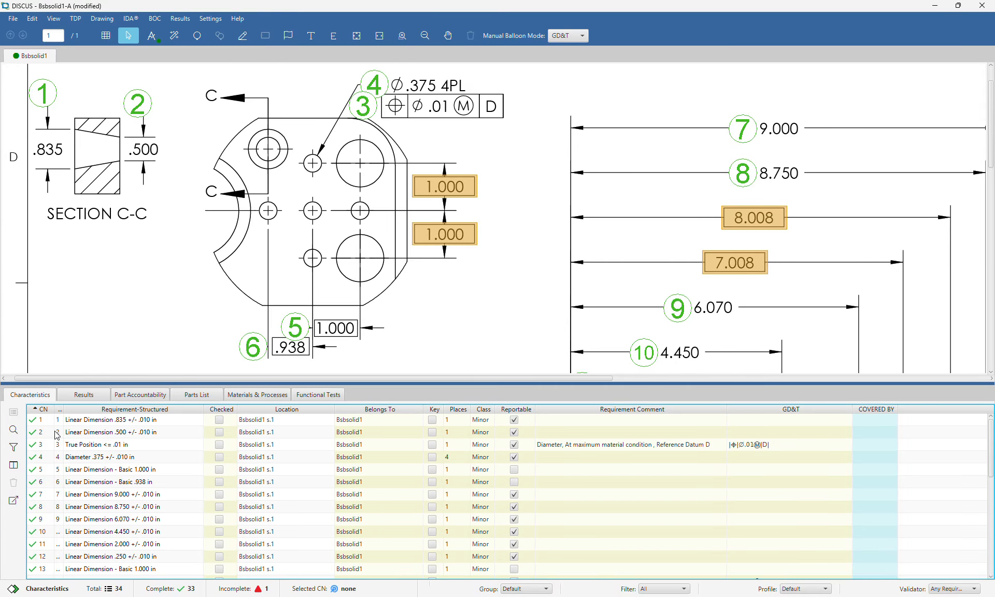
{"action": "scroll", "coordinate": [131, 482], "scroll_direction": "down", "scroll_amount": 7}
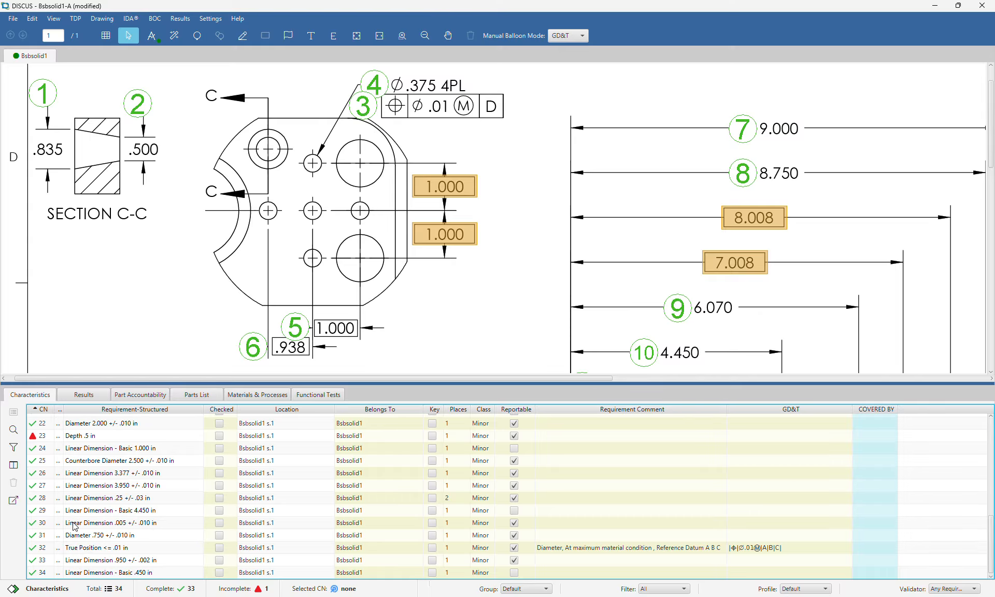
{"action": "left_click", "coordinate": [51, 523]}
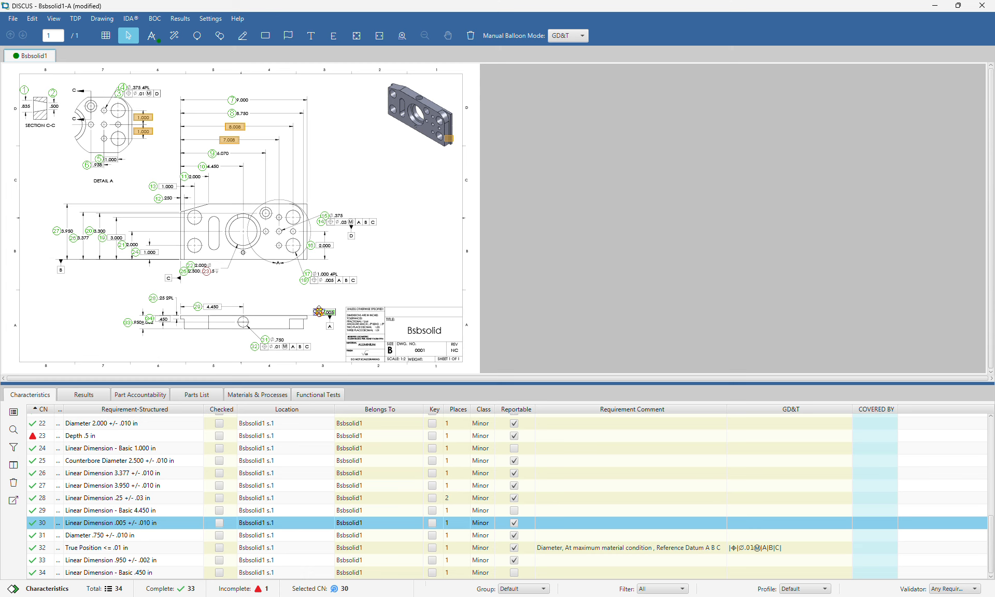
{"action": "double_click", "coordinate": [318, 312]}
{"action": "key", "text": "BackSpace"}
{"action": "double_click", "coordinate": [604, 240]}
{"action": "type", "text": "3"}
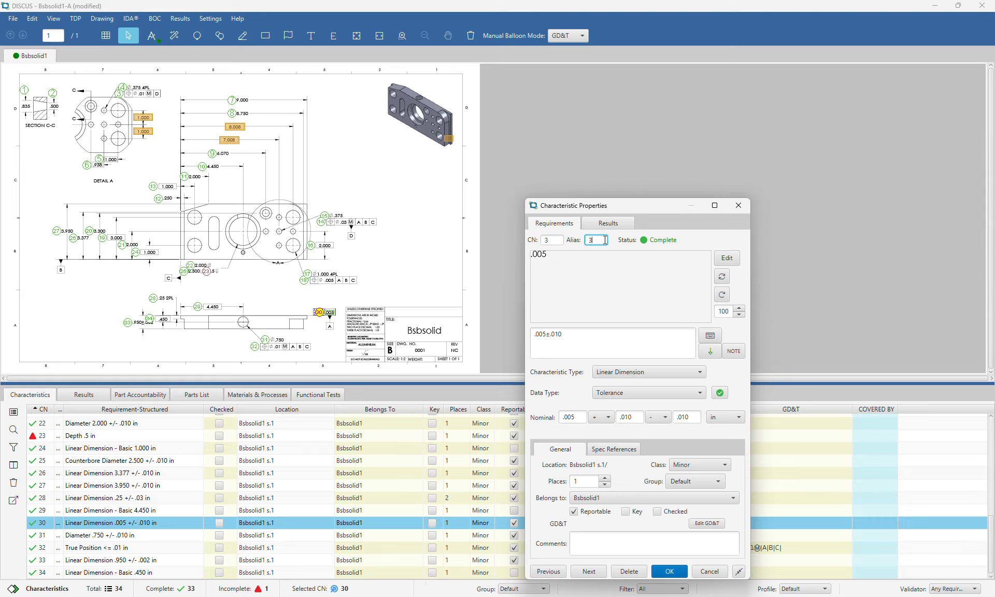
{"action": "key", "text": "Tab"}
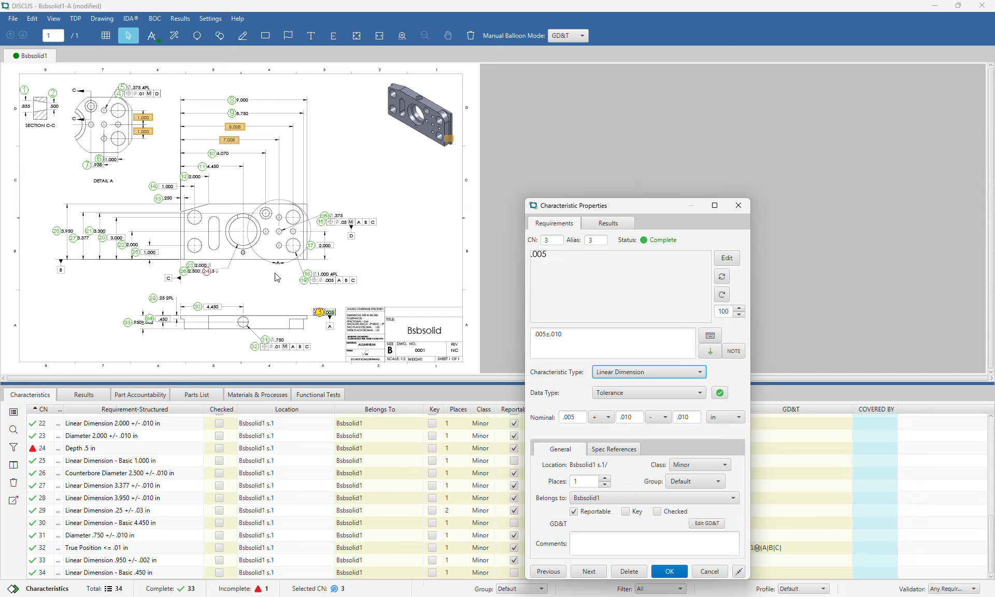
{"action": "left_click", "coordinate": [559, 240]}
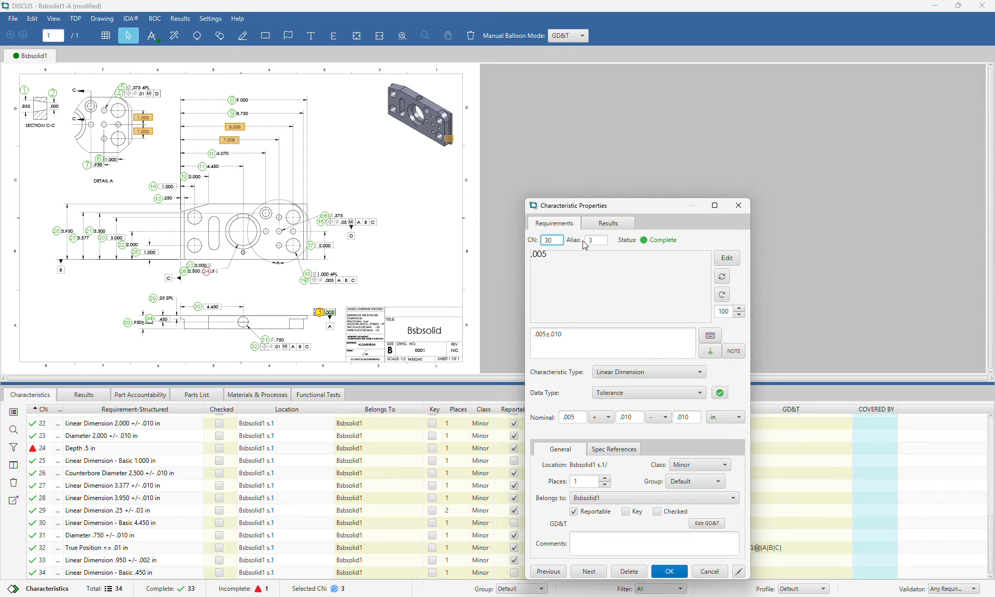
{"action": "key", "text": "Tab"}
{"action": "type", "text": "0"}
{"action": "left_click", "coordinate": [665, 571]}
{"action": "scroll", "coordinate": [140, 449], "scroll_direction": "up", "scroll_amount": 7}
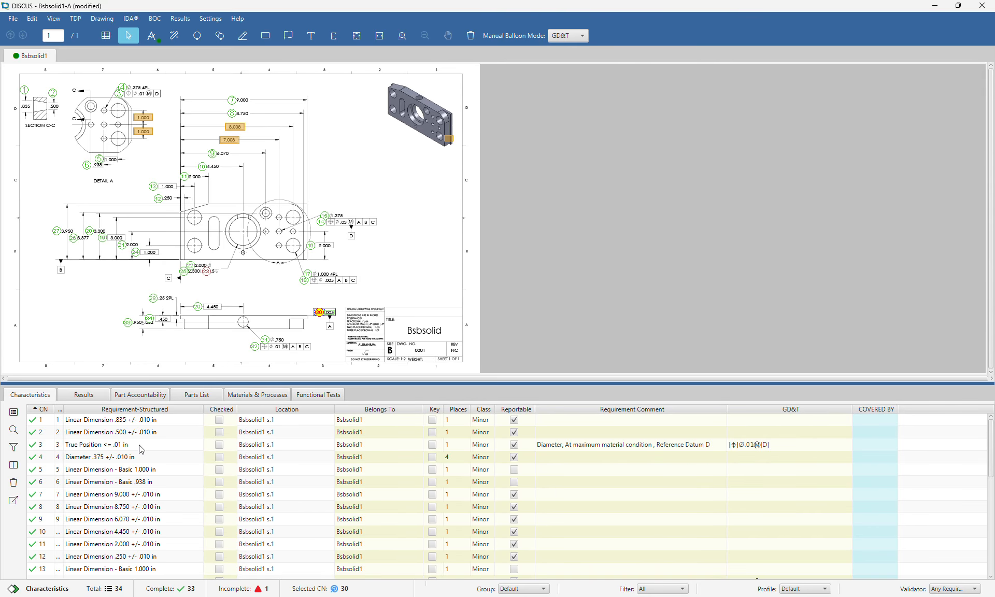
Select characteristics 7 through 11 in the list, then clear the selection
{"action": "left_click", "coordinate": [30, 498]}
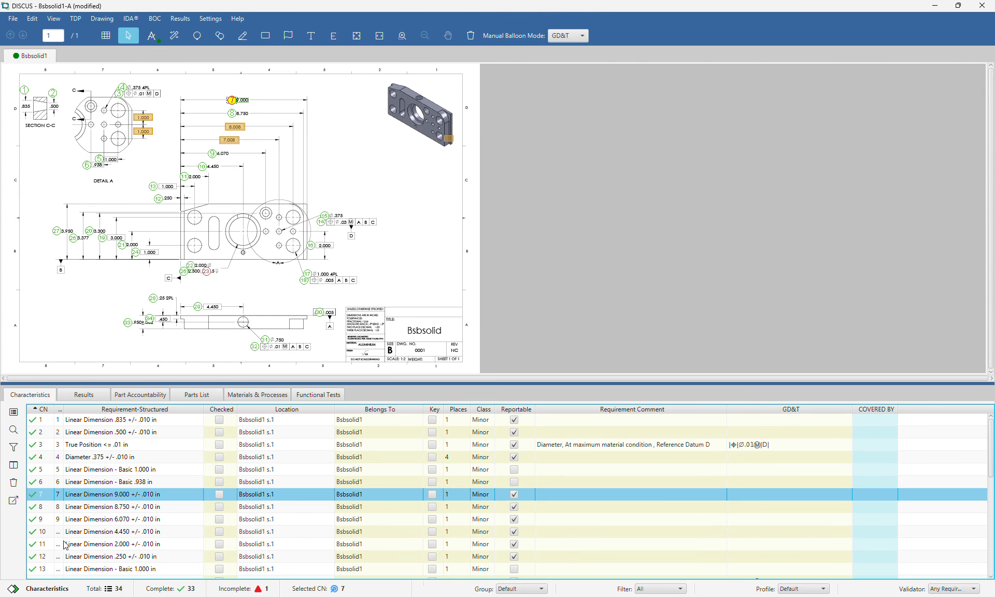
{"action": "left_click", "coordinate": [63, 544], "text": "shift"}
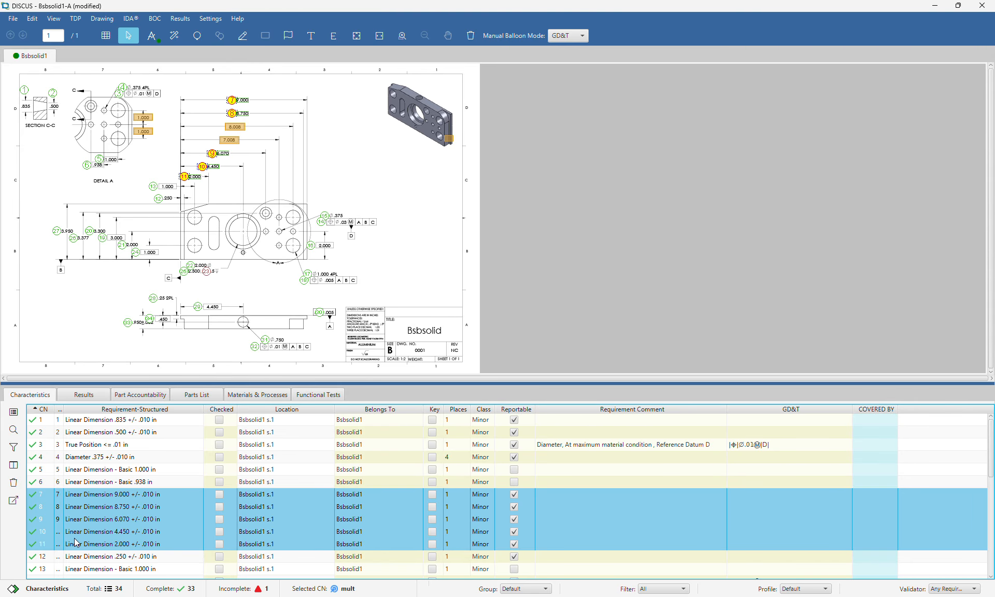
{"action": "left_click", "coordinate": [422, 245]}
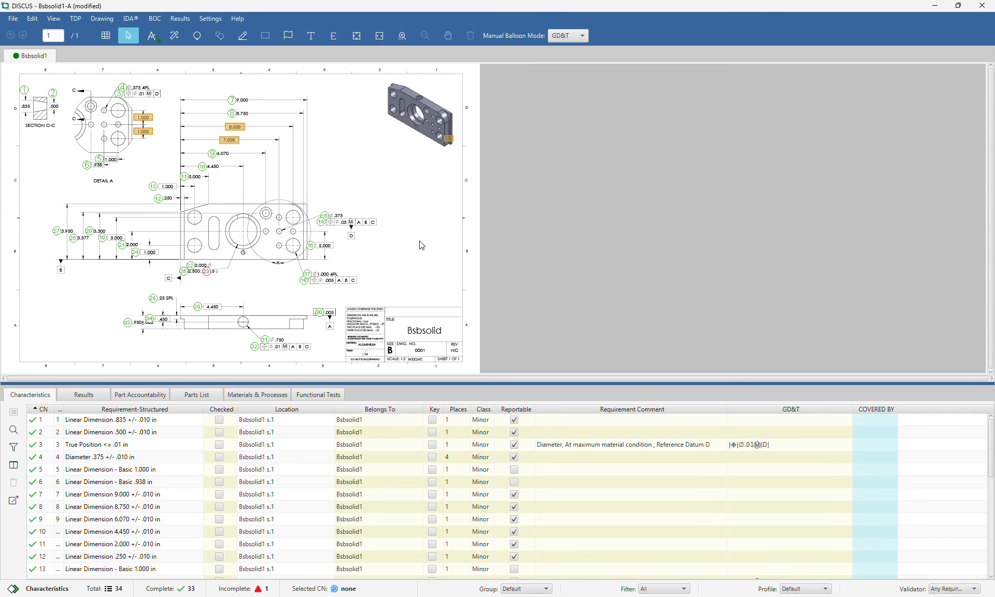
Show the Results list, then bring up the Custom Result Fields settings
{"action": "left_click", "coordinate": [70, 397]}
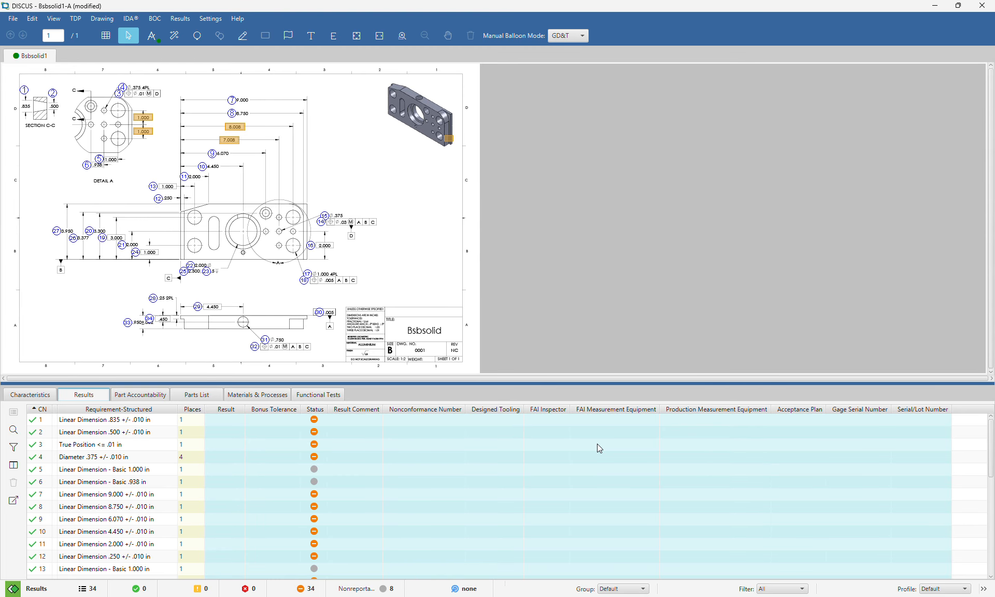
{"action": "left_click", "coordinate": [47, 396]}
{"action": "left_click", "coordinate": [82, 397]}
{"action": "left_click", "coordinate": [23, 399]}
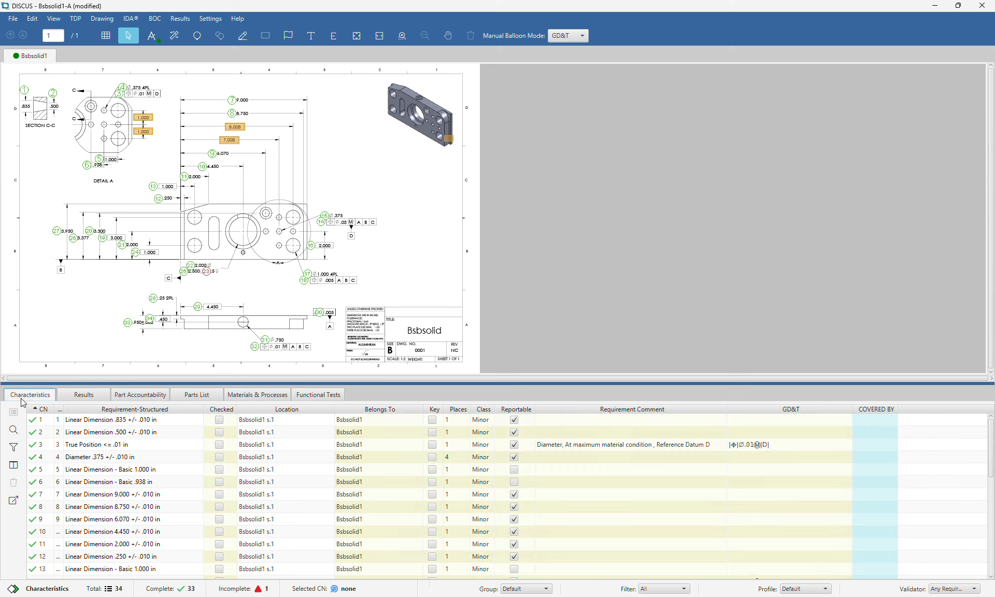
{"action": "left_click", "coordinate": [62, 397]}
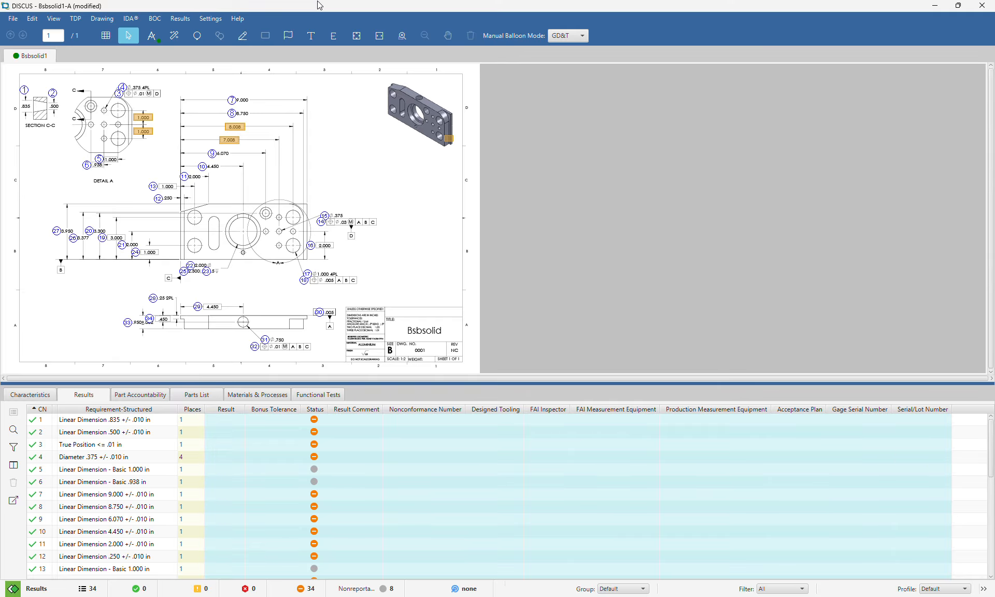
{"action": "left_click", "coordinate": [180, 18]}
{"action": "left_click", "coordinate": [212, 120]}
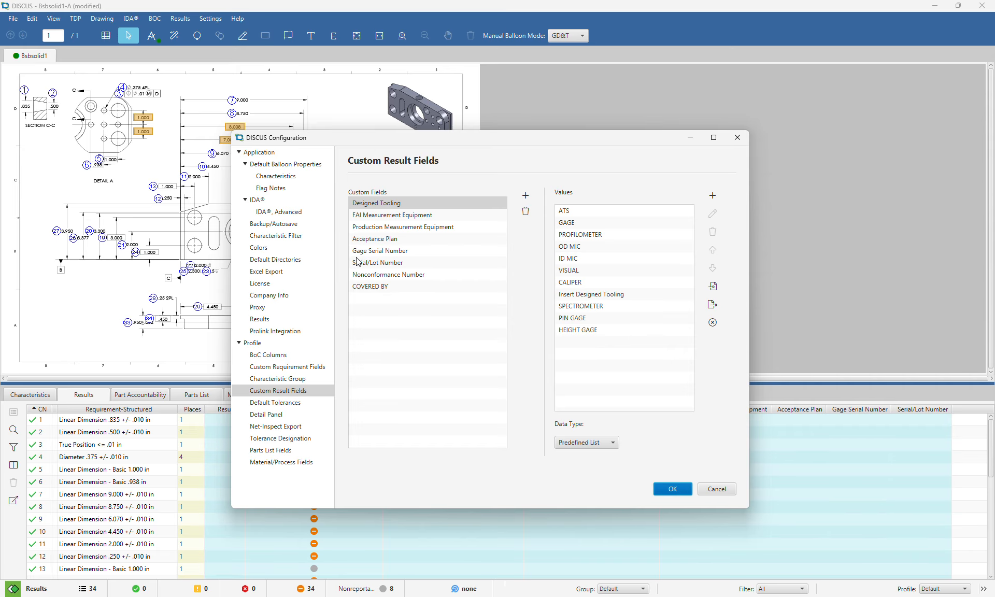
{"action": "left_click", "coordinate": [602, 442]}
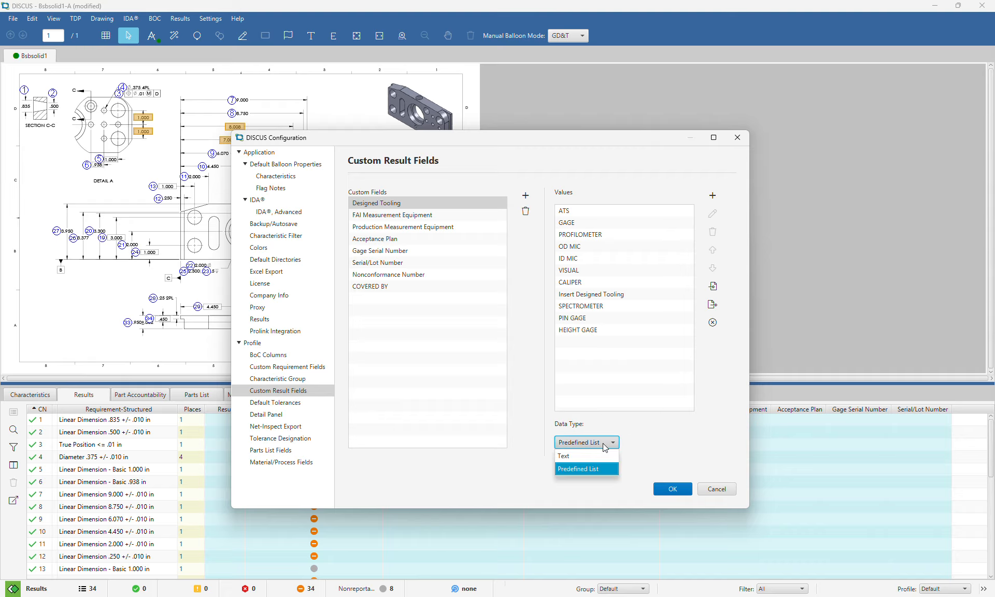
{"action": "left_click", "coordinate": [650, 441]}
{"action": "left_click", "coordinate": [274, 358]}
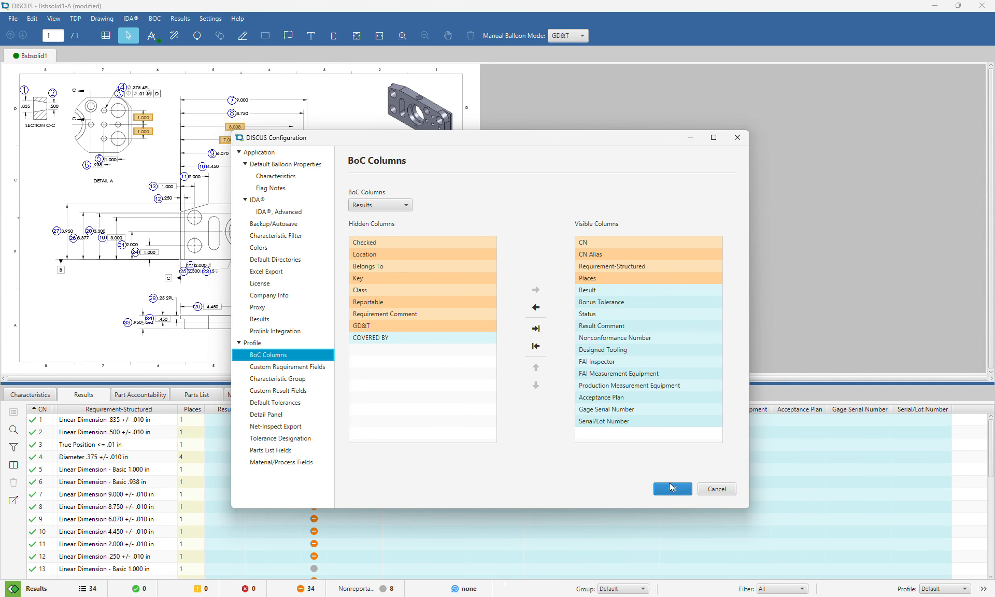
{"action": "left_click", "coordinate": [705, 490]}
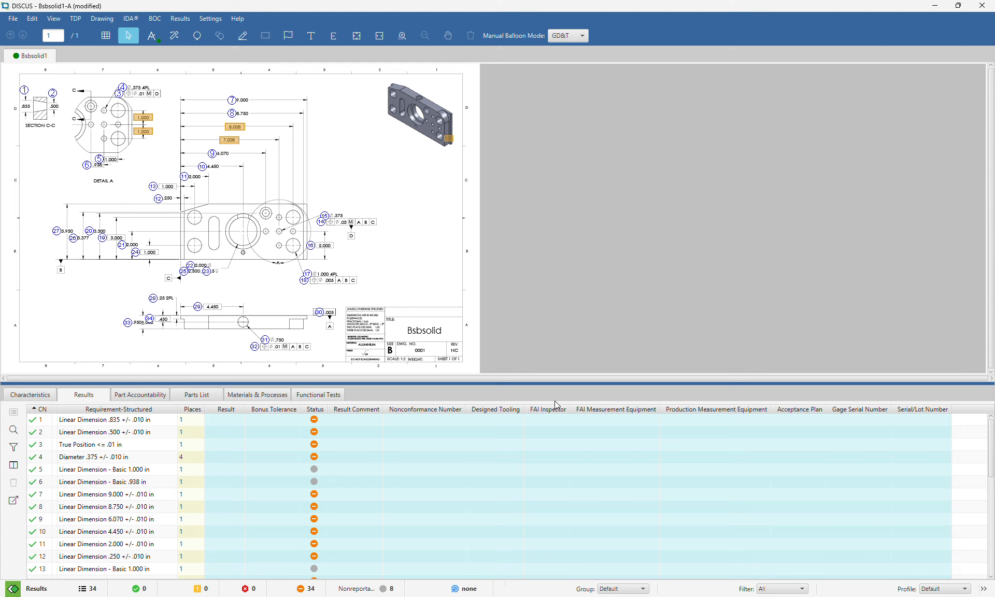
Enter results .835, .510 and .000001 for characteristics 1–3
{"action": "left_click", "coordinate": [210, 421]}
{"action": "left_click", "coordinate": [216, 421]}
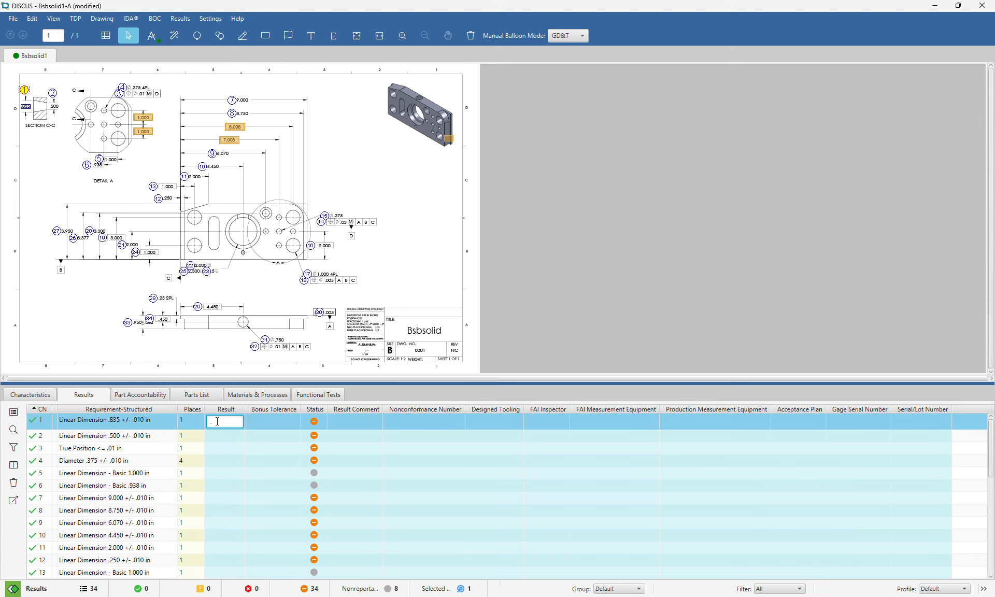
{"action": "type", "text": ".835"}
{"action": "key", "text": "Return"}
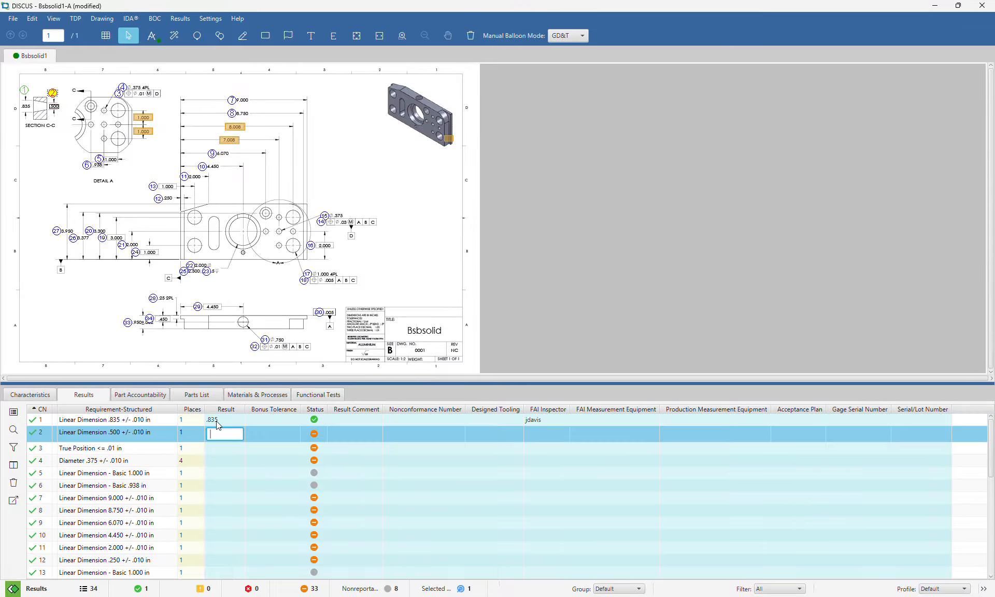
{"action": "type", "text": ".510"}
{"action": "key", "text": "Return"}
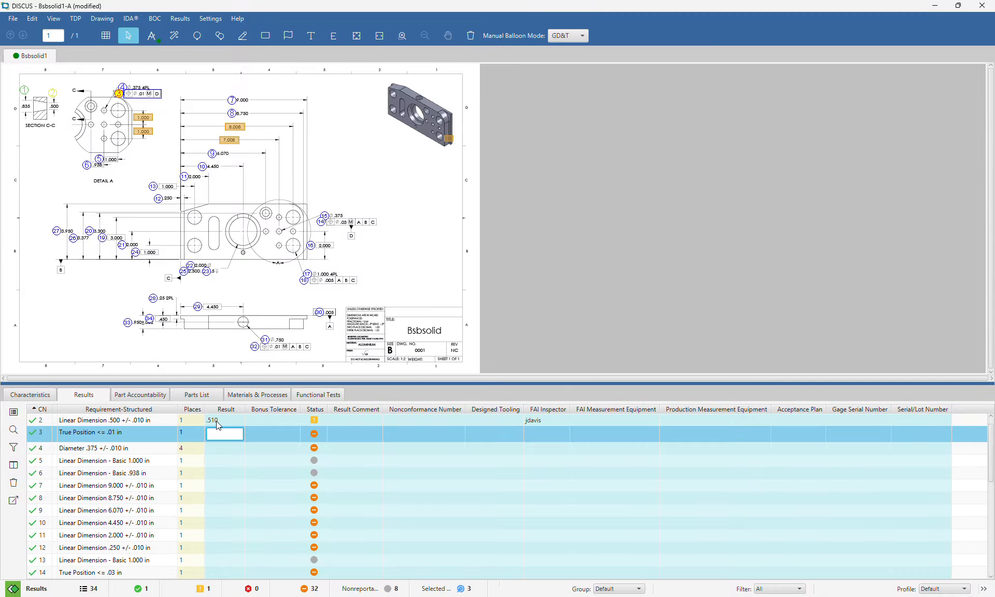
{"action": "type", "text": ".000001"}
{"action": "key", "text": "Return"}
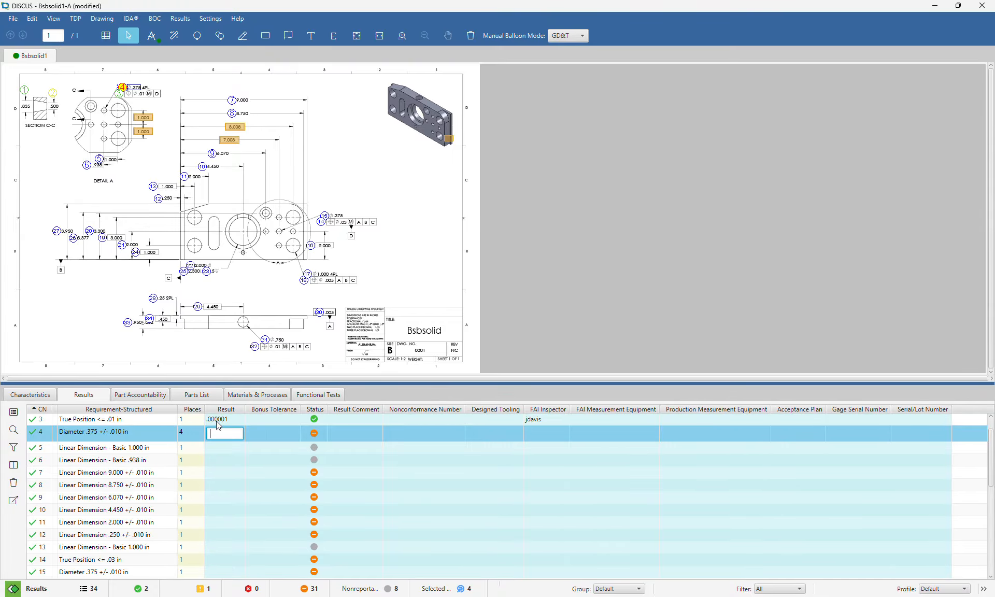
Record 5 for the .375 diameter and dismiss the Not Reportable warning
{"action": "type", "text": "1"}
{"action": "key", "text": "Return"}
{"action": "type", "text": "1"}
{"action": "key", "text": "Return"}
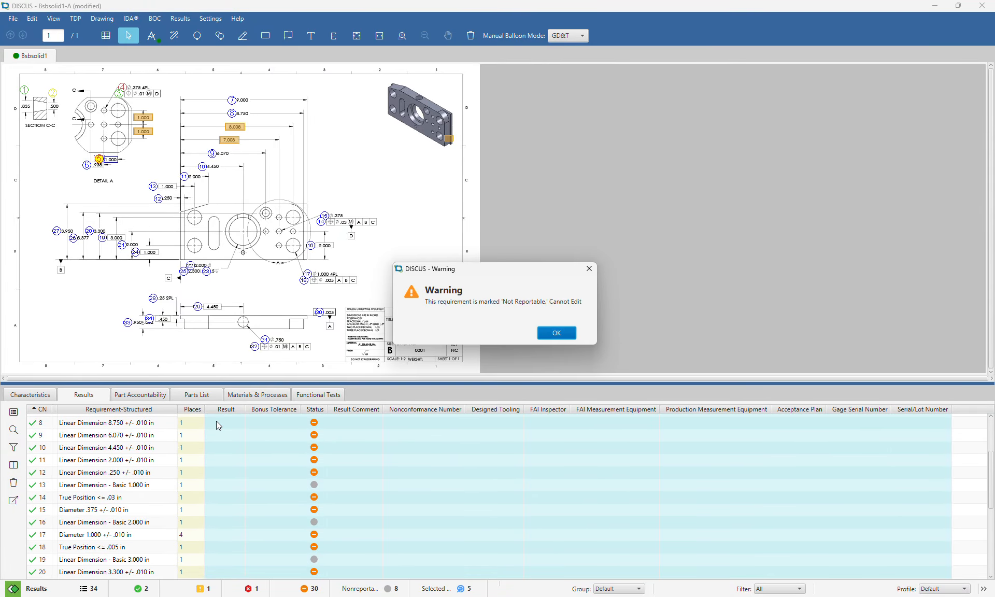
{"action": "left_click", "coordinate": [564, 332]}
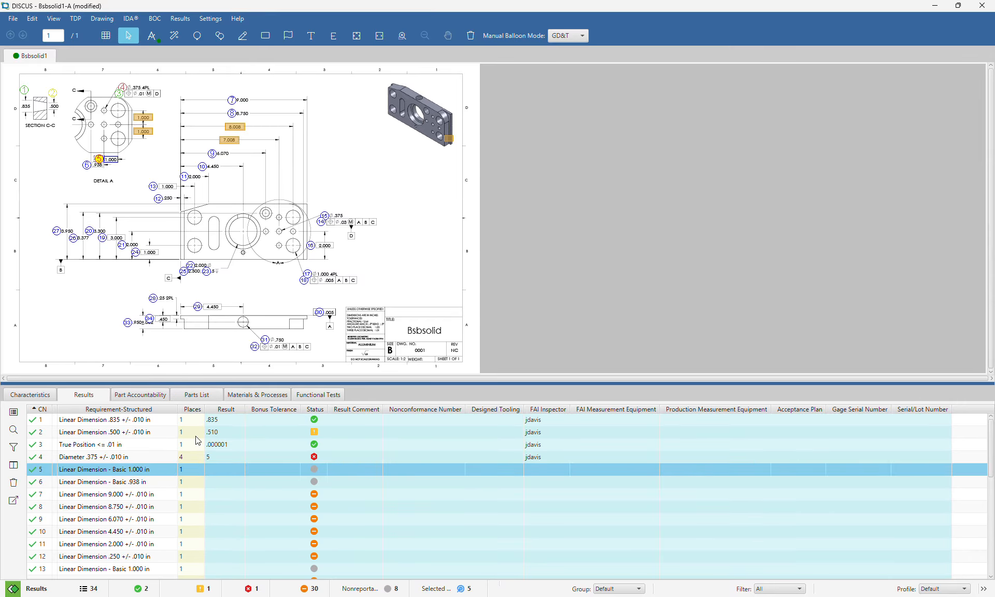
{"action": "left_click", "coordinate": [189, 419]}
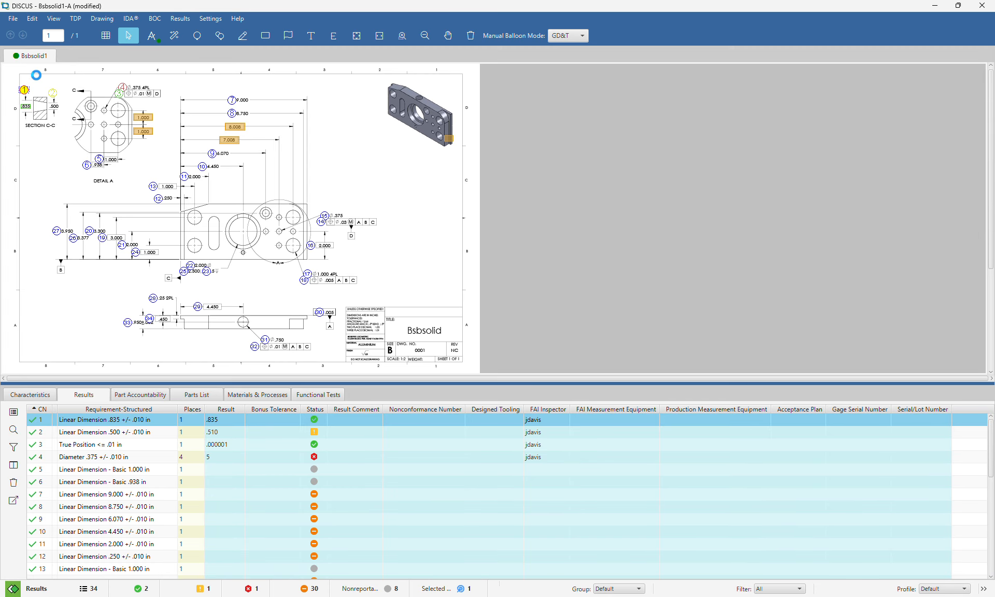
{"action": "scroll", "coordinate": [37, 75], "scroll_direction": "up", "scroll_amount": 2}
{"action": "left_click", "coordinate": [132, 88]}
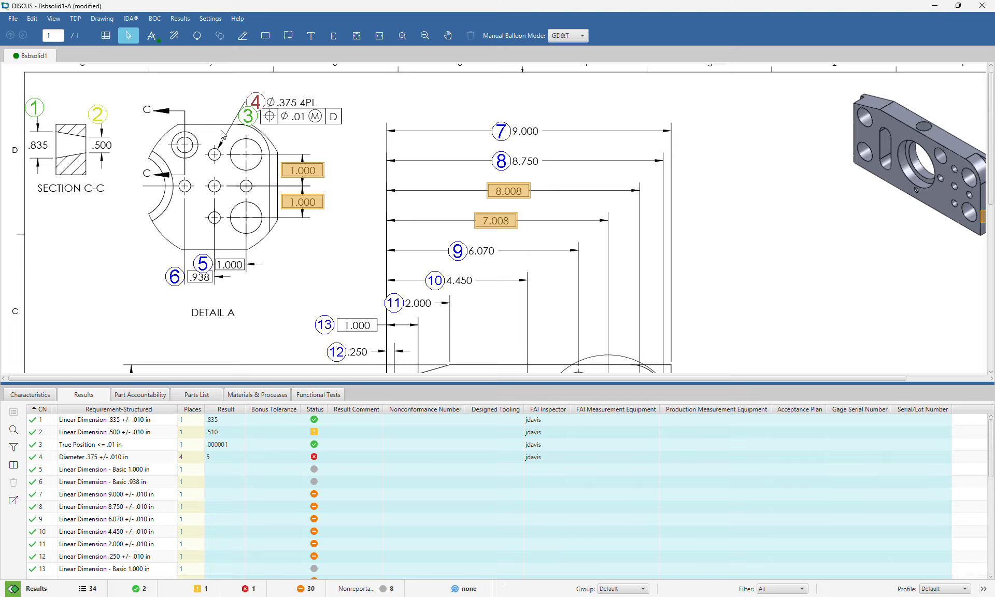
{"action": "left_click", "coordinate": [103, 116]}
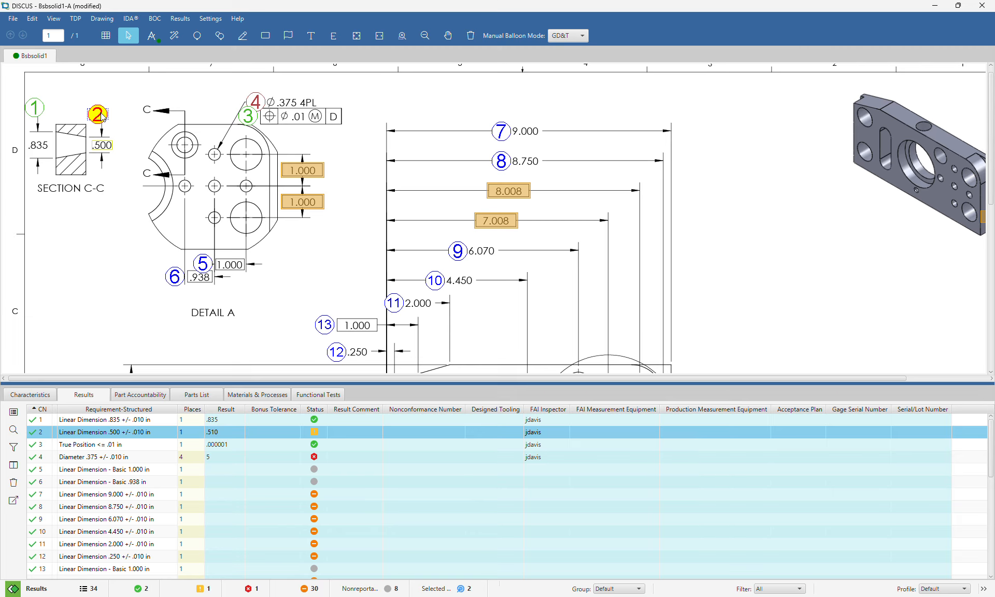
{"action": "left_click", "coordinate": [440, 208]}
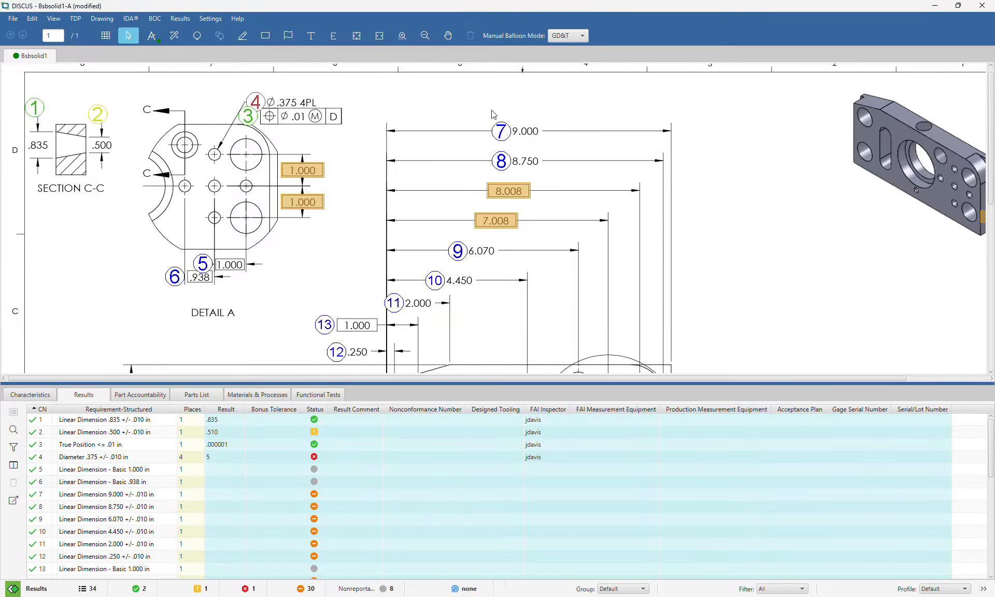
{"action": "scroll", "coordinate": [492, 114], "scroll_direction": "down", "scroll_amount": 5}
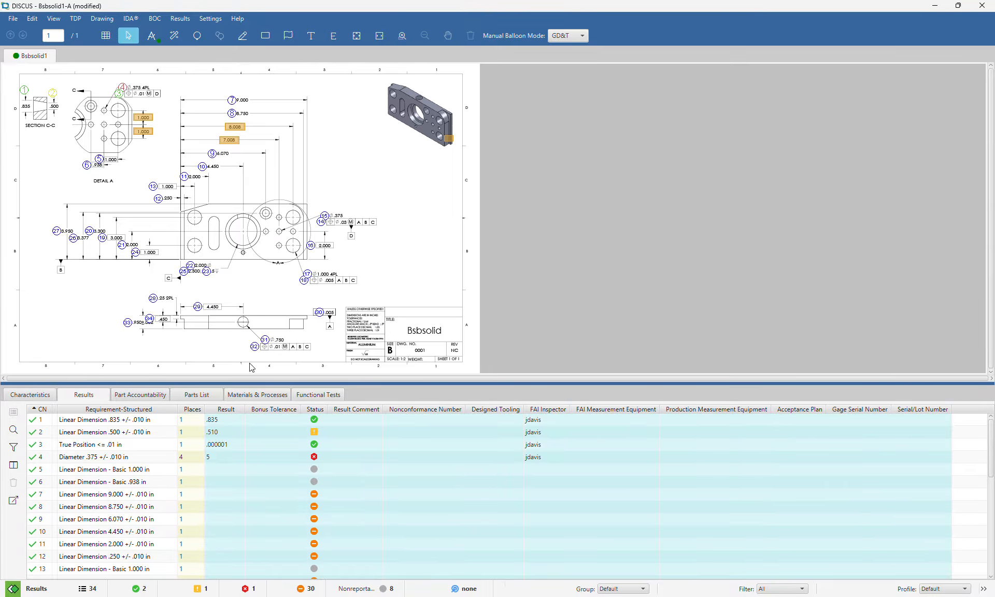
{"action": "left_click", "coordinate": [124, 398]}
Enter part name BSBSOLID123, serial SER123, FAIR identifier FAI1231 and N/A revision
{"action": "left_click", "coordinate": [312, 415]}
{"action": "type", "text": "b"}
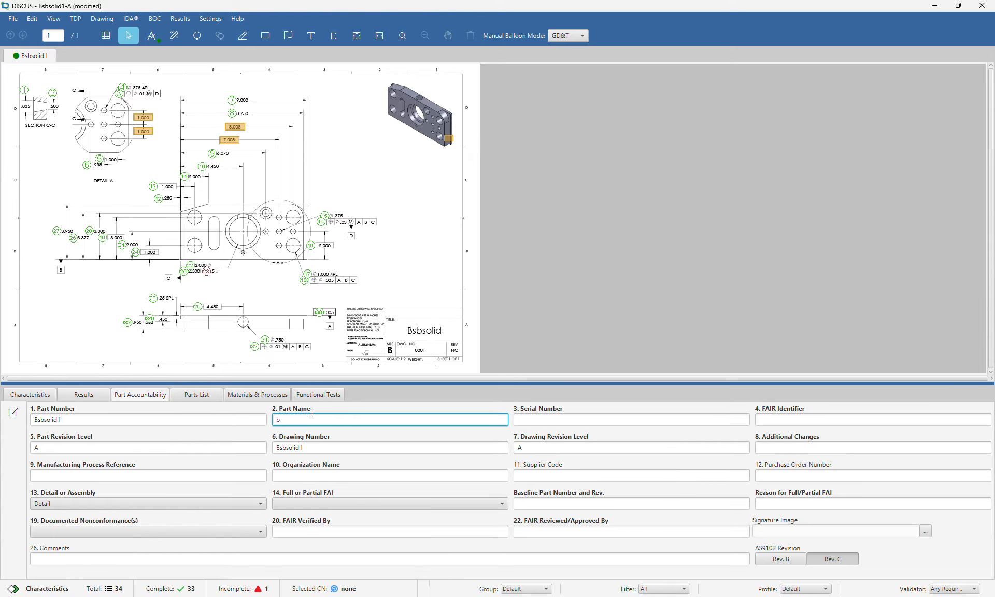
{"action": "type", "text": "BSBSOLID123"}
{"action": "key", "text": "Tab"}
{"action": "type", "text": "SER123"}
{"action": "key", "text": "Tab"}
{"action": "type", "text": "FAI1231"}
{"action": "key", "text": "Tab"}
{"action": "key", "text": "Tab"}
Fill in reference REF123, DISCUS, organization SUPCO121 and purchase order PO1231
{"action": "key", "text": "Tab"}
{"action": "type", "text": "N/A"}
{"action": "key", "text": "Tab"}
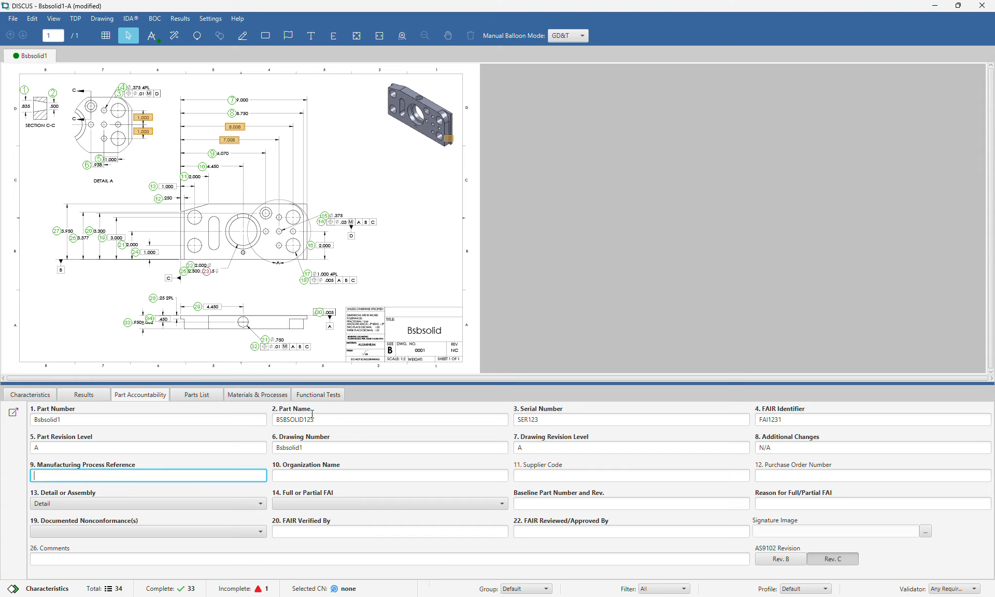
{"action": "type", "text": "REF123"}
{"action": "key", "text": "Tab"}
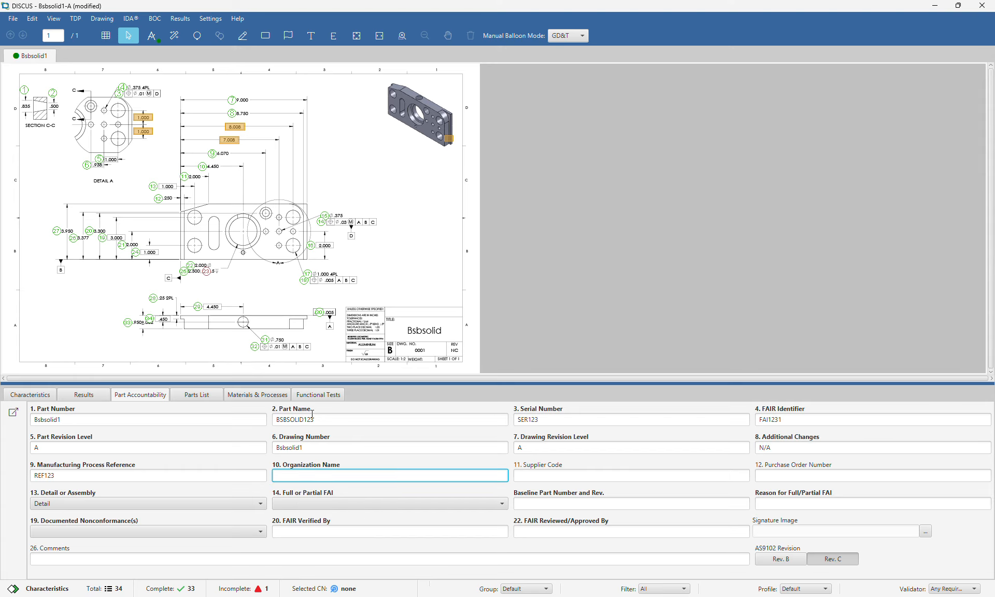
{"action": "type", "text": "DlSCUS"}
{"action": "key", "text": "Tab"}
{"action": "type", "text": "SUPCO121"}
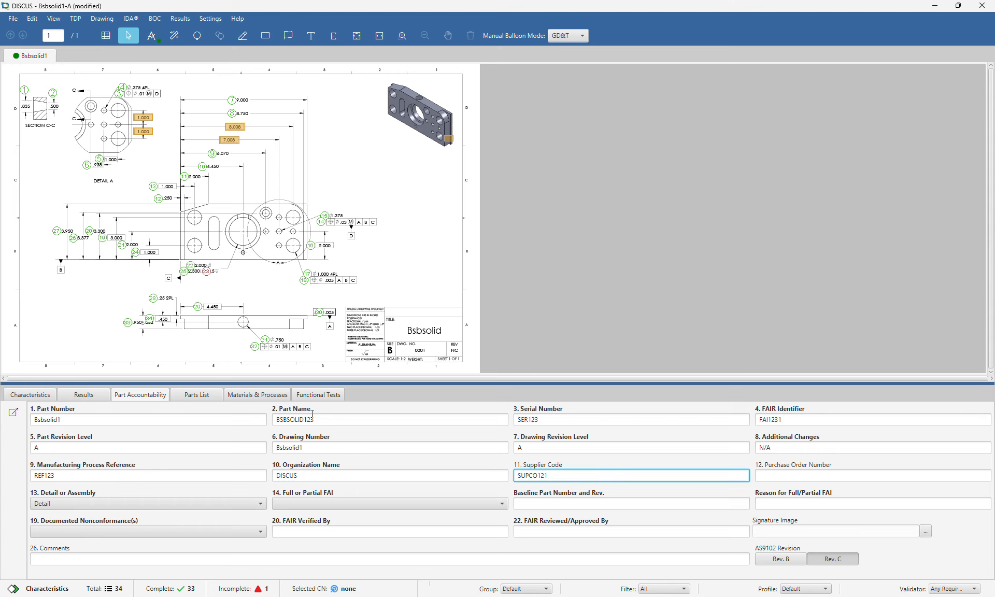
{"action": "key", "text": "Tab"}
{"action": "type", "text": "PO1231"}
{"action": "key", "text": "Tab"}
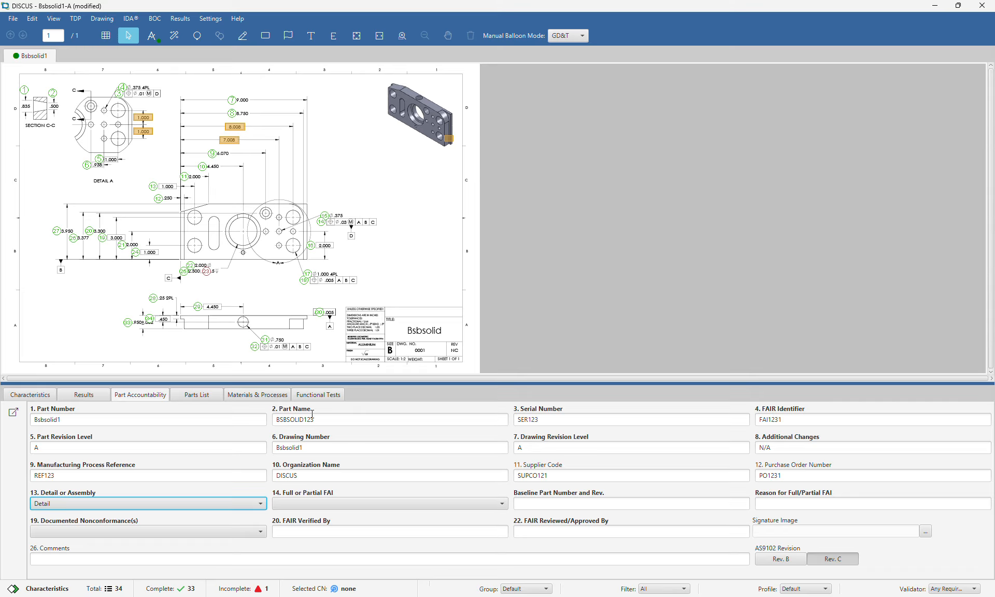
Mark the part as Assembly, the FAI as Partial, and nonconformances as No
{"action": "left_click", "coordinate": [151, 503]}
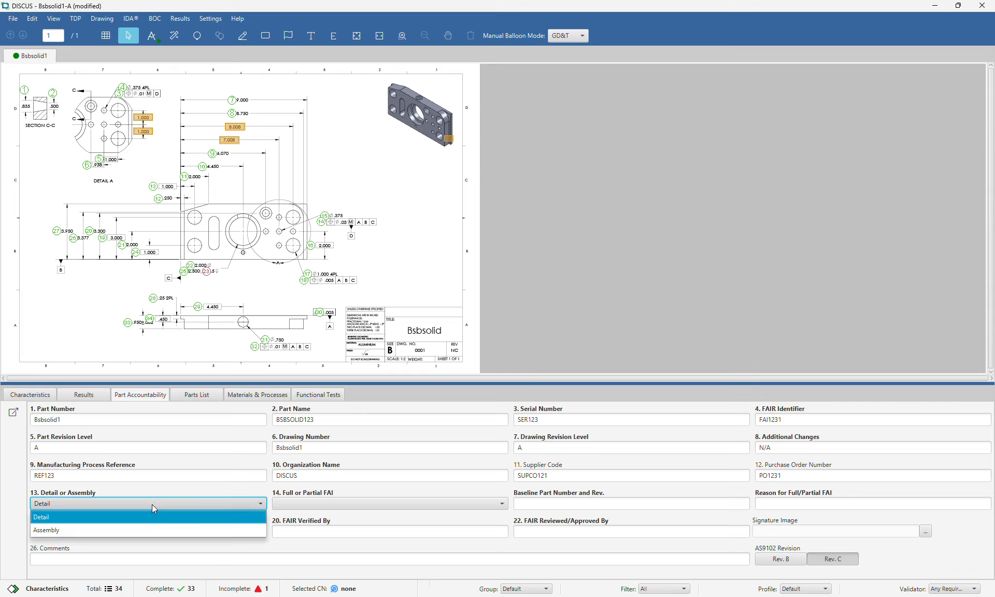
{"action": "left_click", "coordinate": [121, 531]}
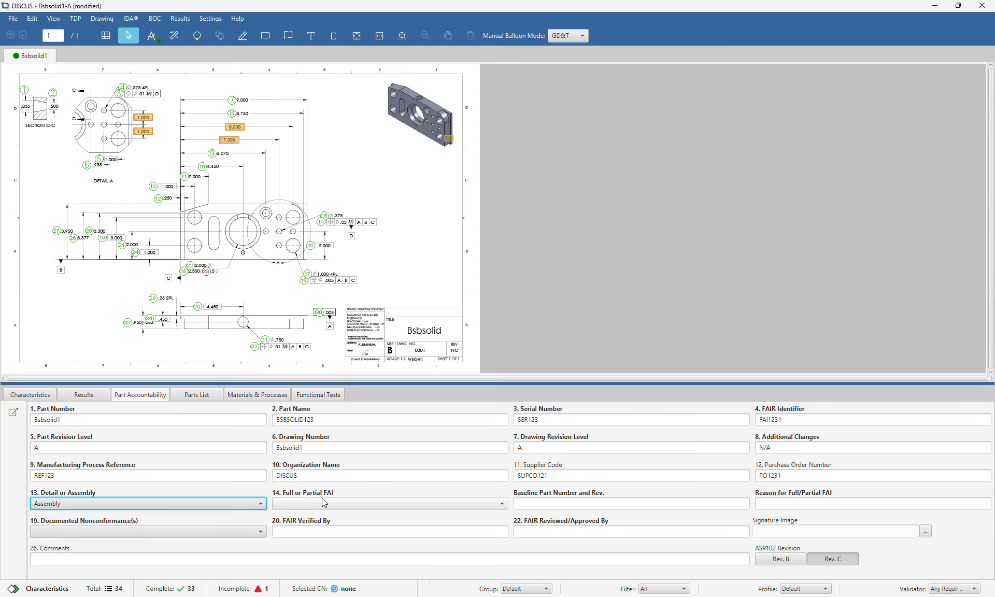
{"action": "left_click", "coordinate": [306, 503]}
{"action": "left_click", "coordinate": [290, 544]}
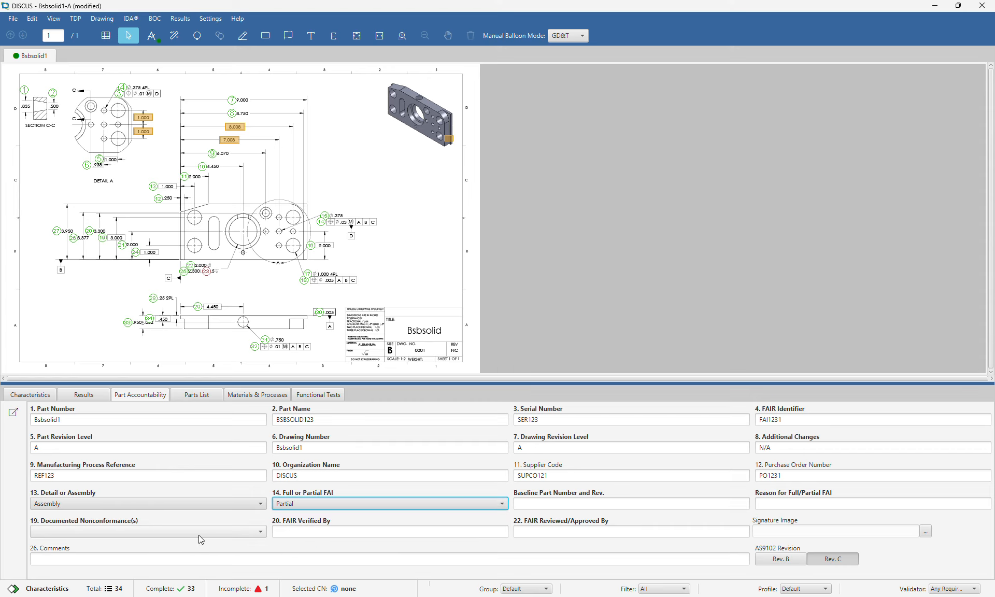
{"action": "left_click", "coordinate": [197, 533]}
{"action": "left_click", "coordinate": [189, 558]}
Enter the verifier's name and N/A as the report comments
{"action": "left_click", "coordinate": [290, 530]}
{"action": "type", "text": "J"}
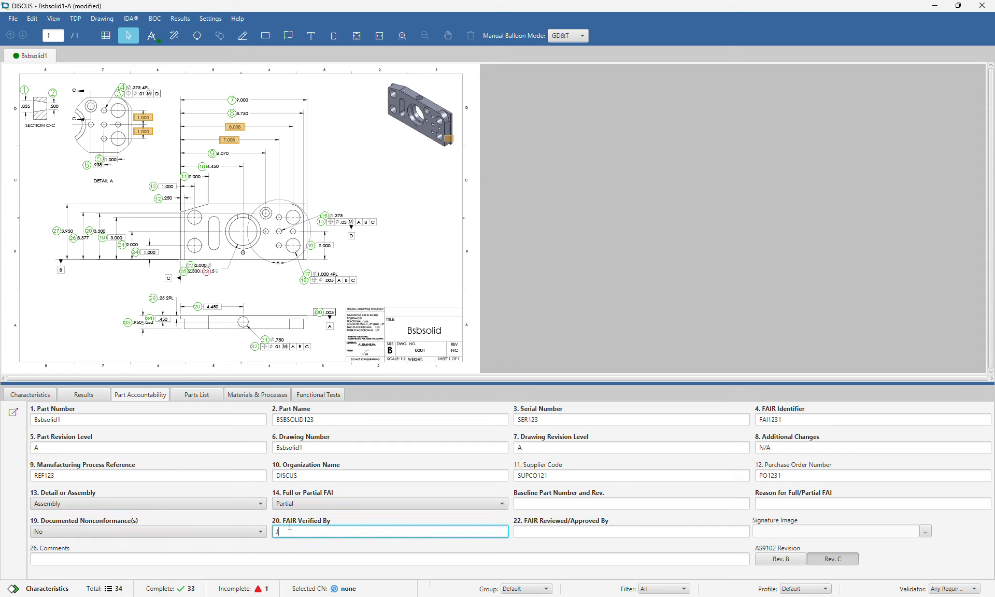
{"action": "type", "text": "EFF"}
{"action": "key", "text": "Tab"}
{"action": "type", "text": "JEF"}
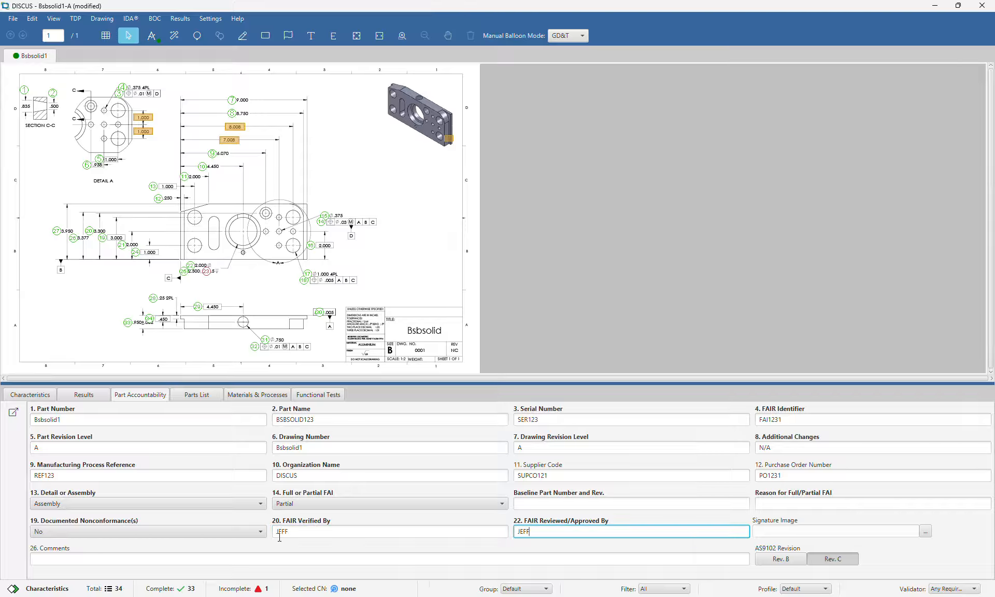
{"action": "left_click", "coordinate": [228, 562]}
{"action": "type", "text": "N/A"}
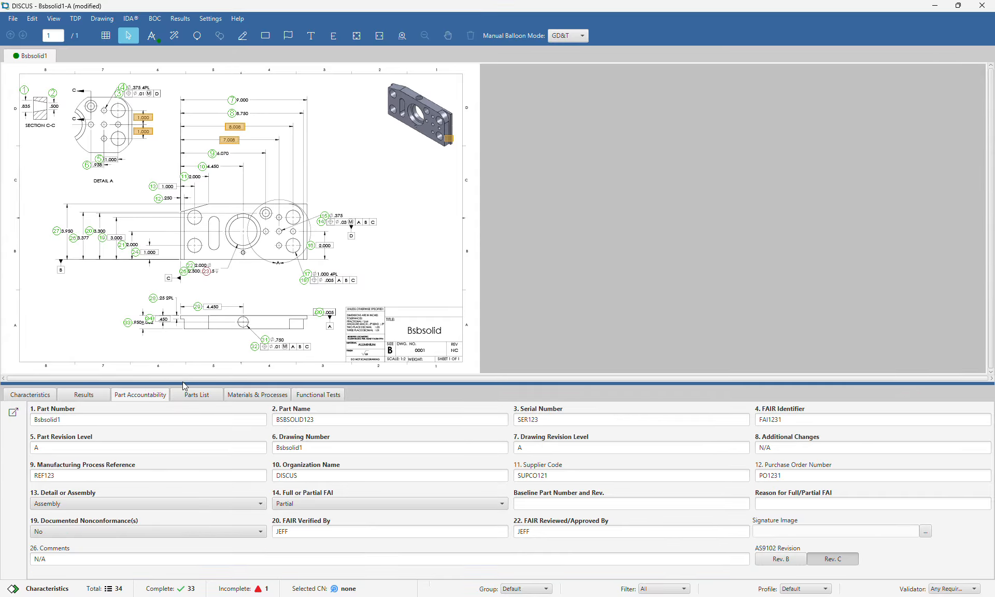
{"action": "left_click", "coordinate": [187, 397]}
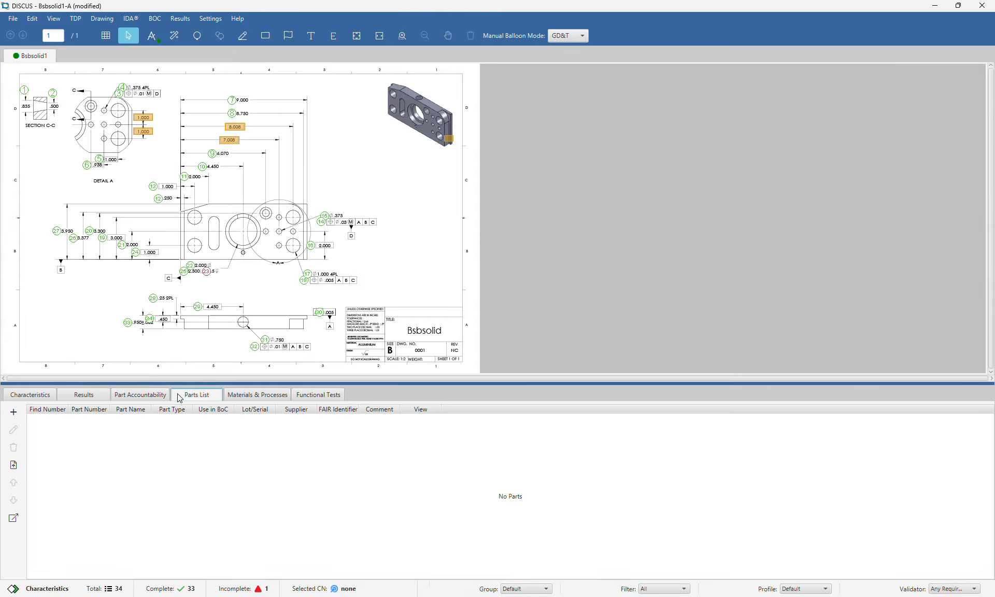
Import the parts list from its CSV file, treating the first row as headers
{"action": "left_click", "coordinate": [13, 413]}
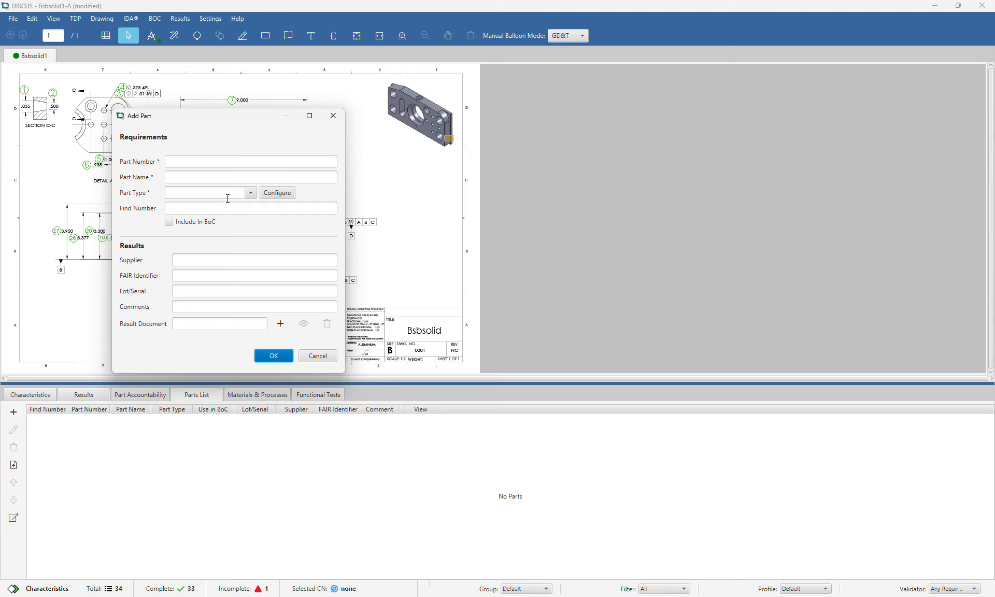
{"action": "left_click", "coordinate": [333, 116]}
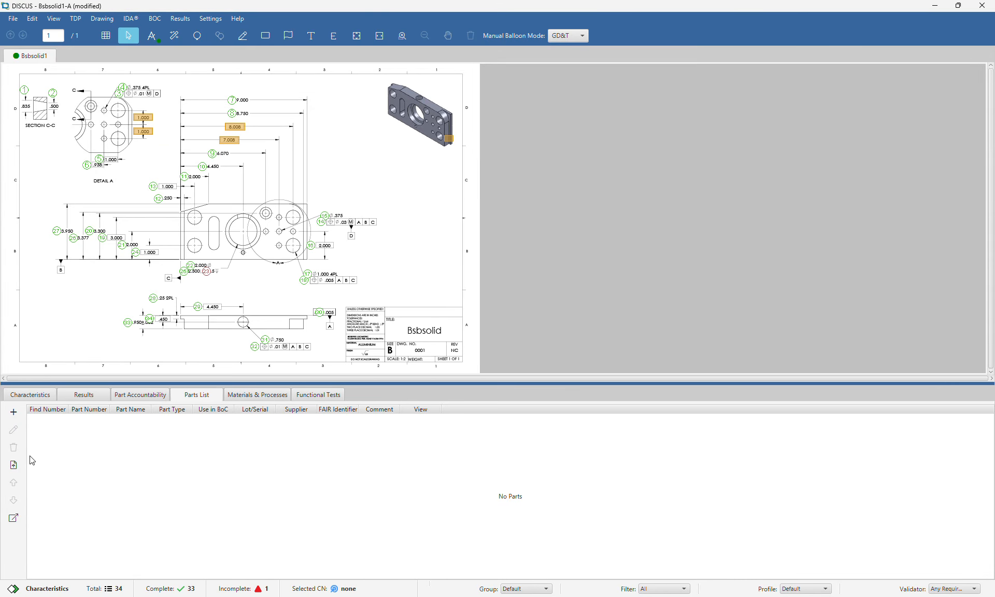
{"action": "left_click", "coordinate": [16, 465]}
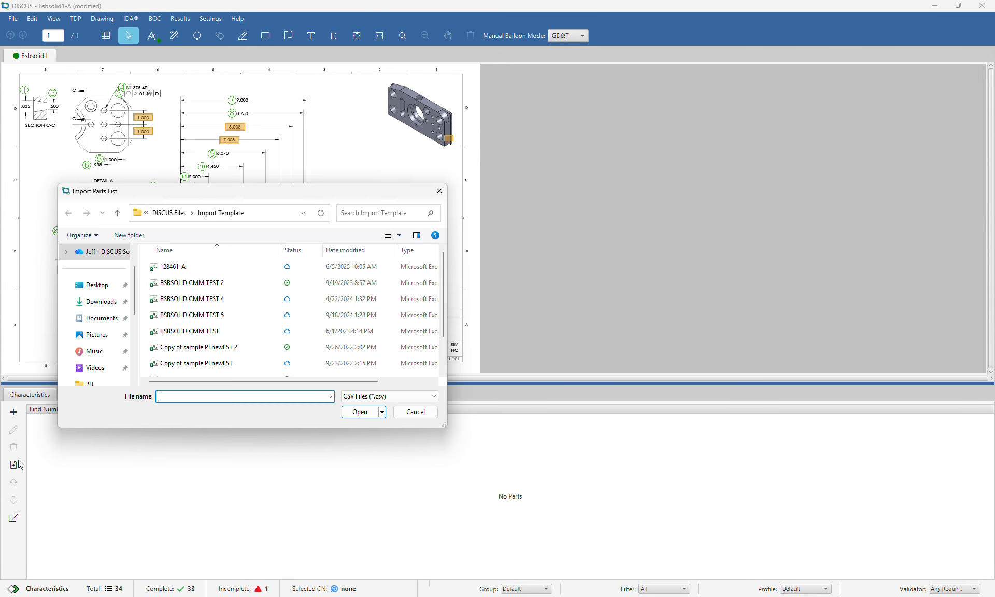
{"action": "double_click", "coordinate": [237, 348]}
{"action": "left_click", "coordinate": [449, 333]}
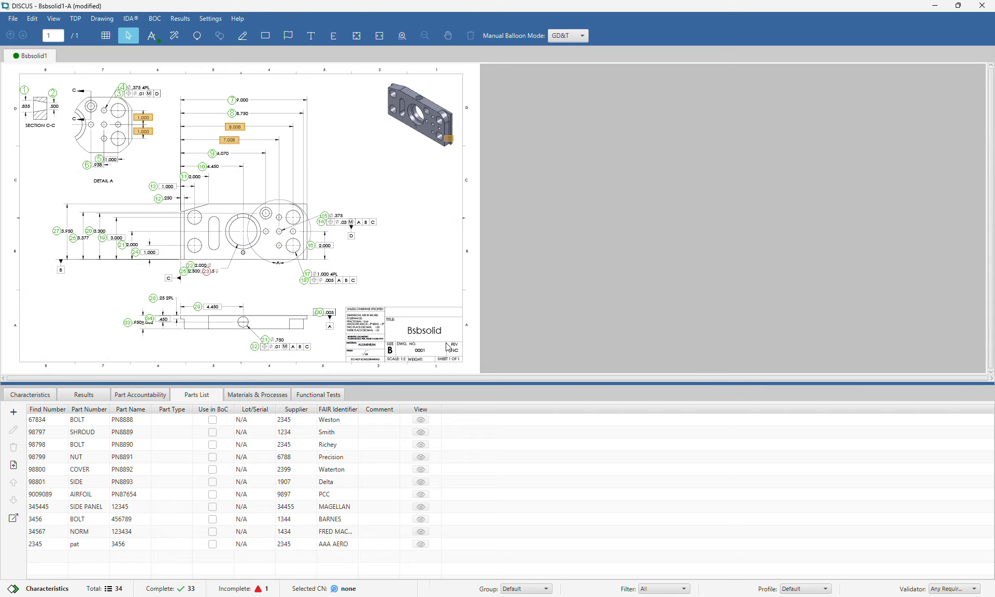
Import functional tests from 'functional test csv', treating the first row as headers
{"action": "left_click", "coordinate": [314, 396]}
{"action": "left_click", "coordinate": [14, 412]}
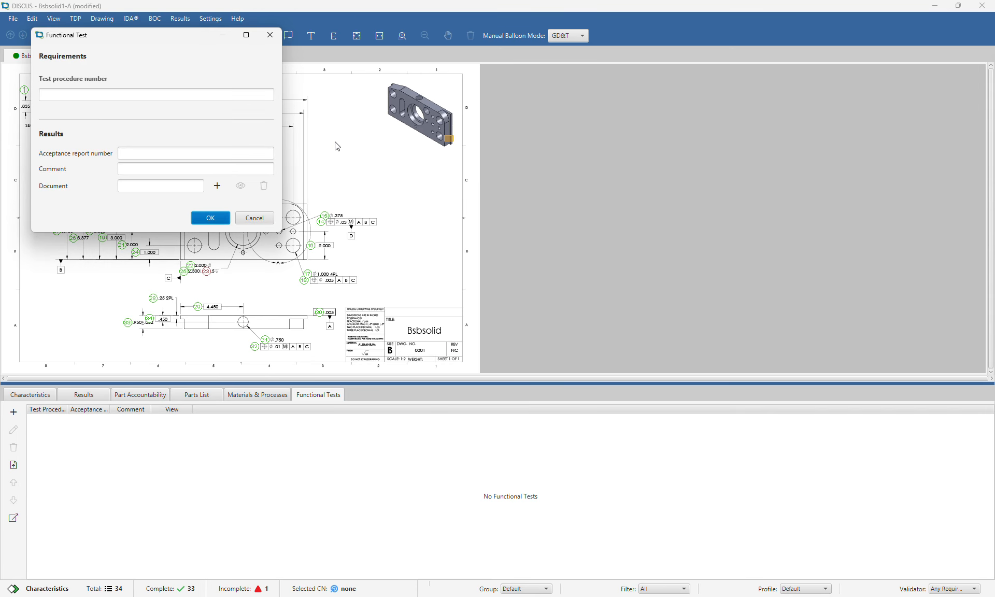
{"action": "left_click", "coordinate": [254, 218]}
{"action": "left_click", "coordinate": [14, 465]}
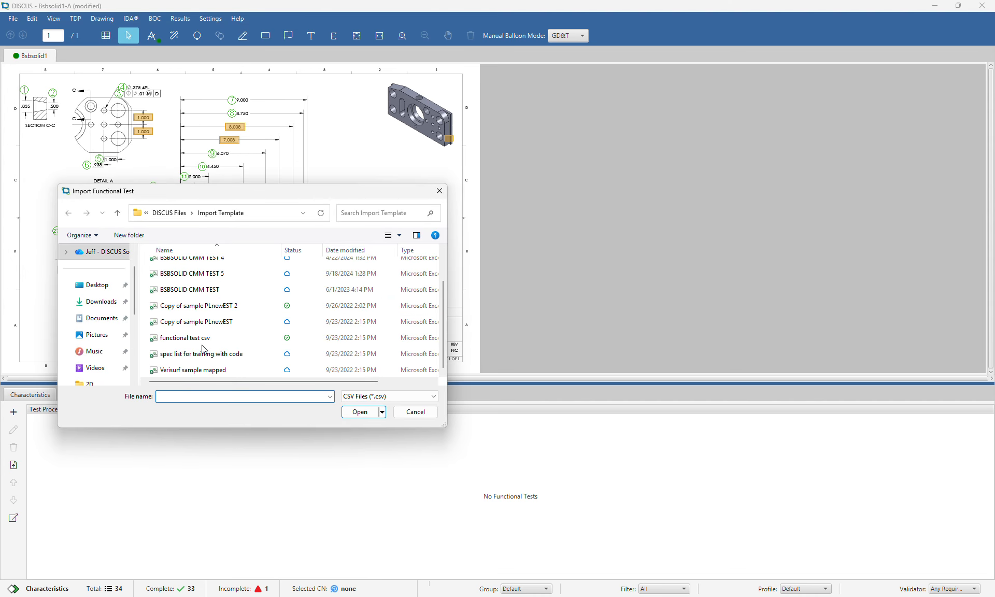
{"action": "double_click", "coordinate": [205, 345]}
{"action": "left_click", "coordinate": [450, 333]}
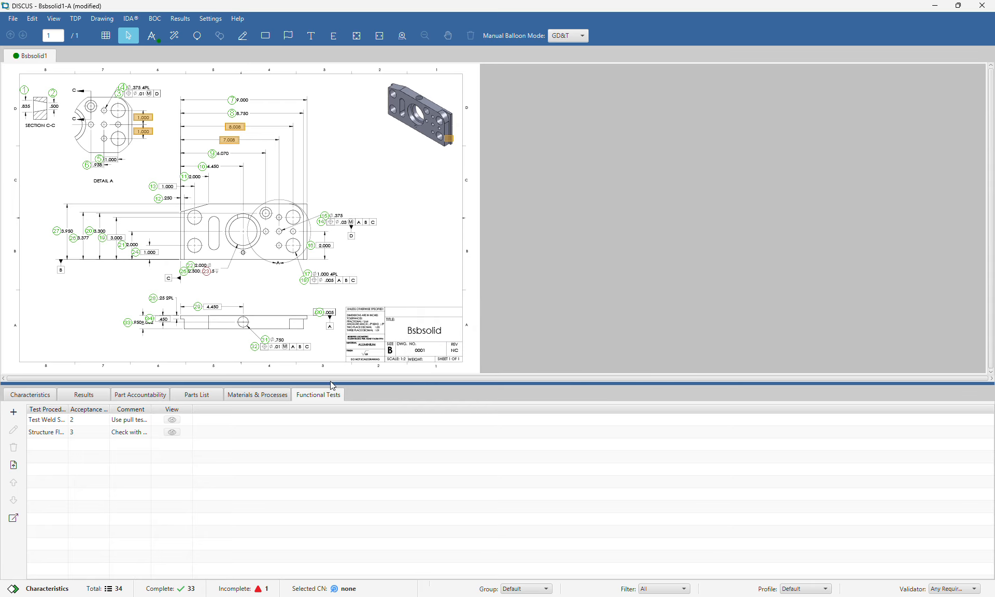
{"action": "left_click", "coordinate": [259, 397]}
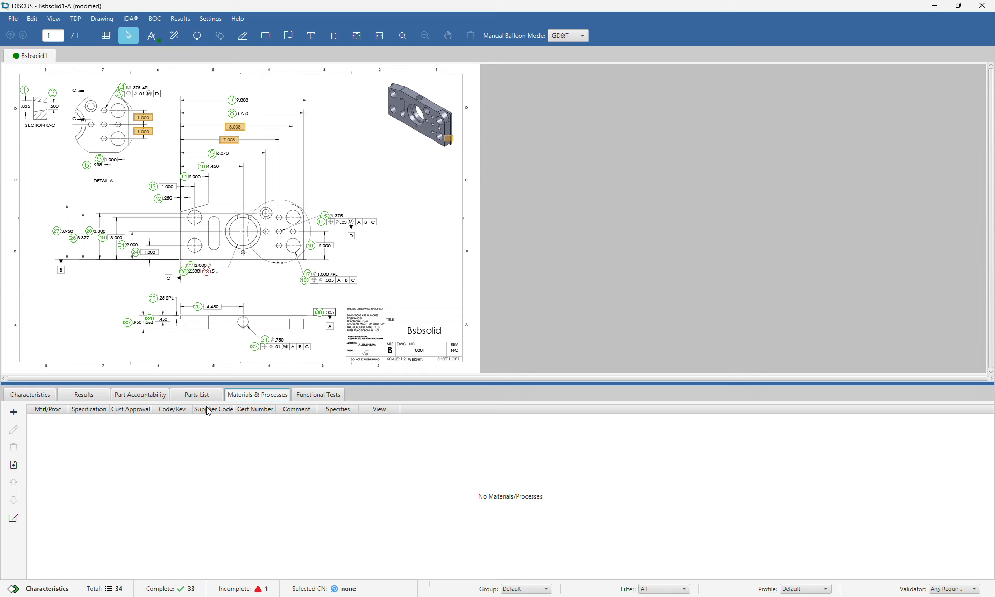
Capture the material name ALUMINIUM from the title block
{"action": "left_click", "coordinate": [14, 412]}
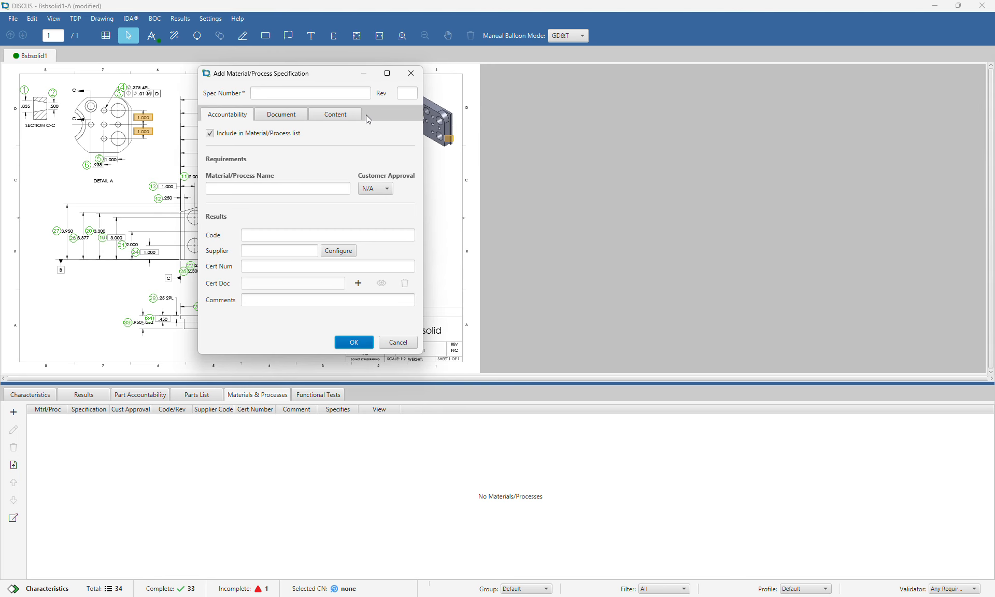
{"action": "left_click", "coordinate": [411, 73]}
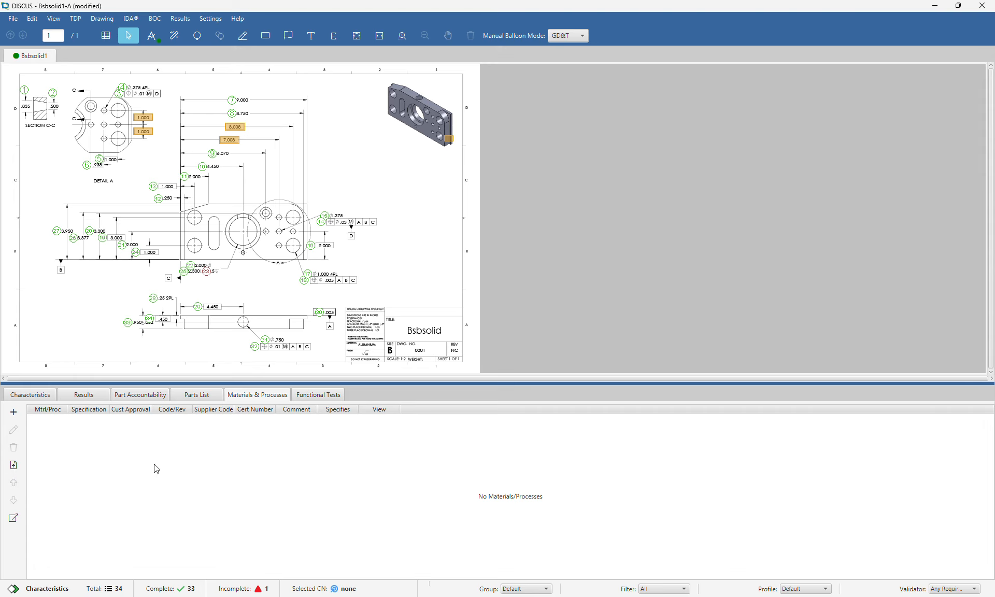
{"action": "scroll", "coordinate": [384, 349], "scroll_direction": "up", "scroll_amount": 3}
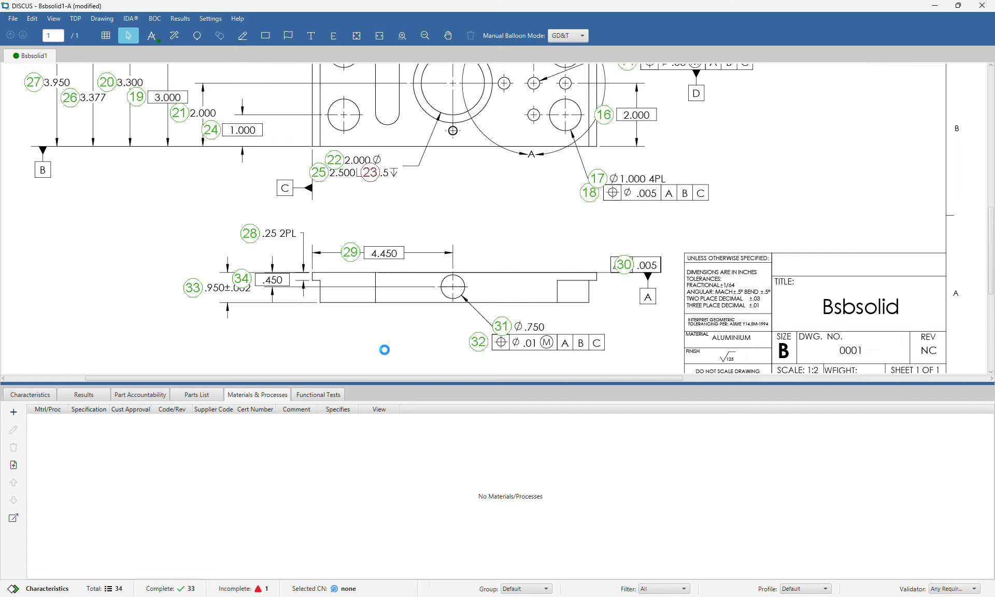
{"action": "left_click", "coordinate": [334, 36]}
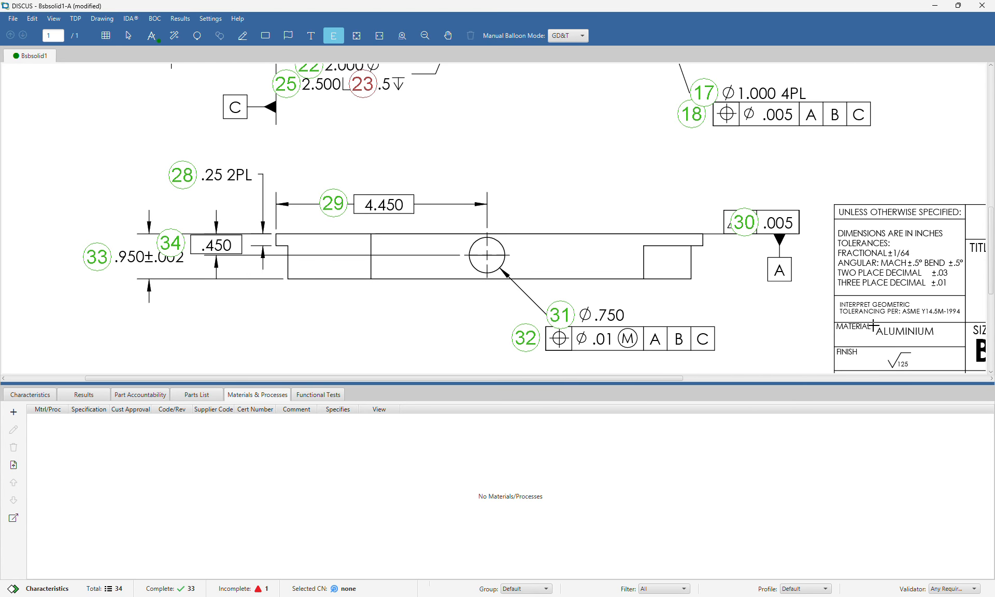
{"action": "left_click_drag", "start_coordinate": [874, 325], "coordinate": [938, 338]}
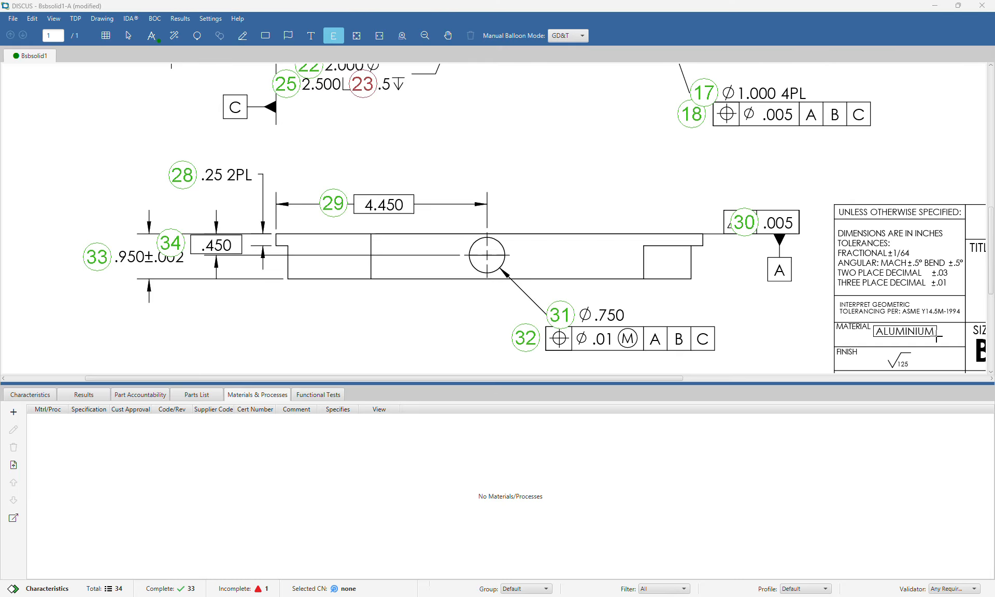
Set ALUMINIUM as the material name with spec 123, revision A
{"action": "left_click", "coordinate": [152, 206]}
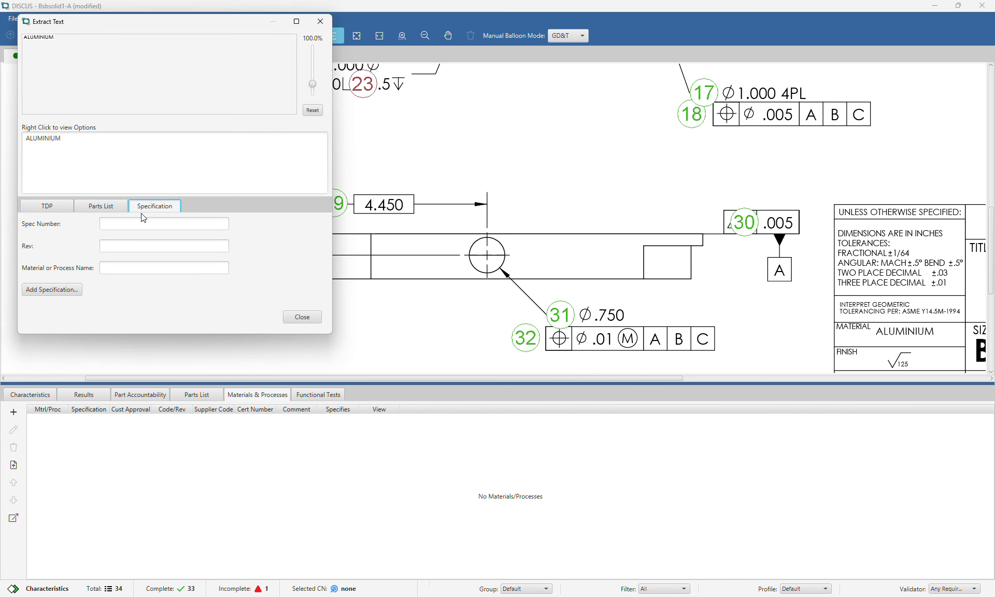
{"action": "right_click", "coordinate": [142, 186]}
{"action": "left_click", "coordinate": [162, 219]}
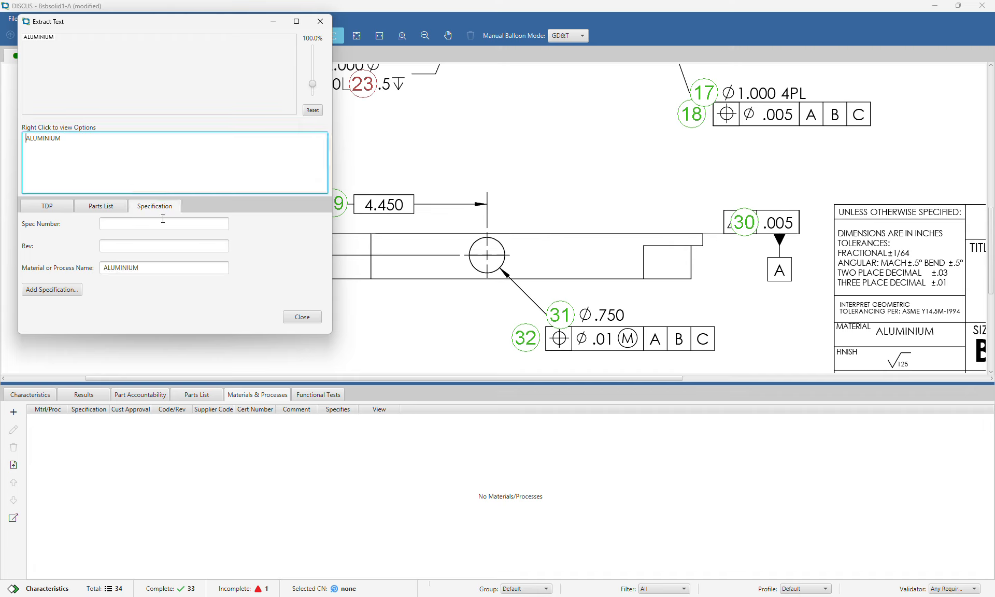
{"action": "left_click", "coordinate": [158, 227]}
{"action": "type", "text": "123"}
{"action": "left_click", "coordinate": [132, 244]}
{"action": "type", "text": "A"}
Add the specification with code CODE123, supplier SUPCO1231, cert CERT123 and N/A comments
{"action": "left_click", "coordinate": [76, 291]}
{"action": "left_click", "coordinate": [264, 246]}
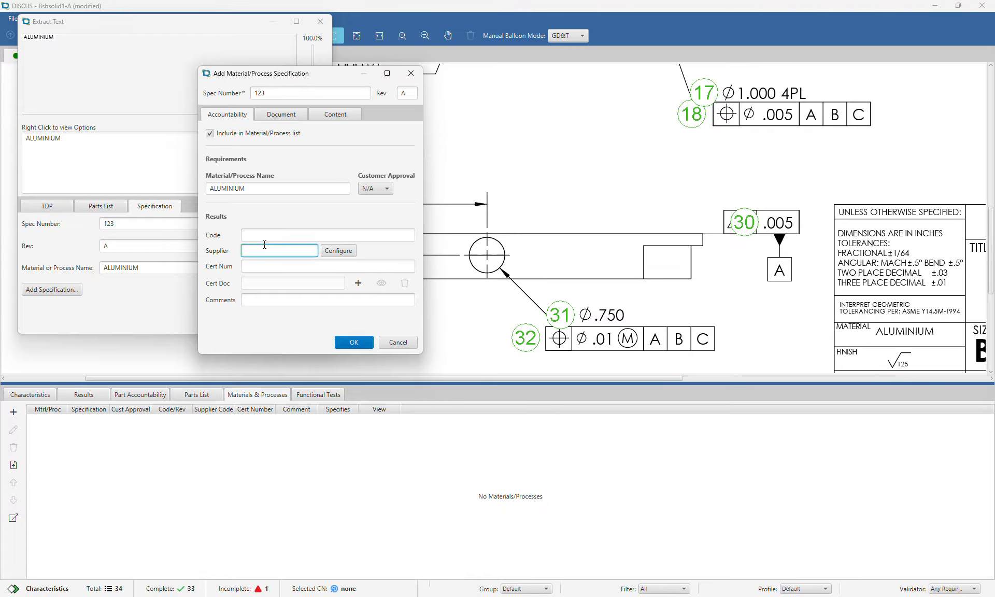
{"action": "left_click", "coordinate": [260, 242]}
{"action": "left_click", "coordinate": [269, 237]}
{"action": "type", "text": "CODE123"}
{"action": "key", "text": "Tab"}
{"action": "type", "text": "SUPCO1231"}
{"action": "key", "text": "Tab"}
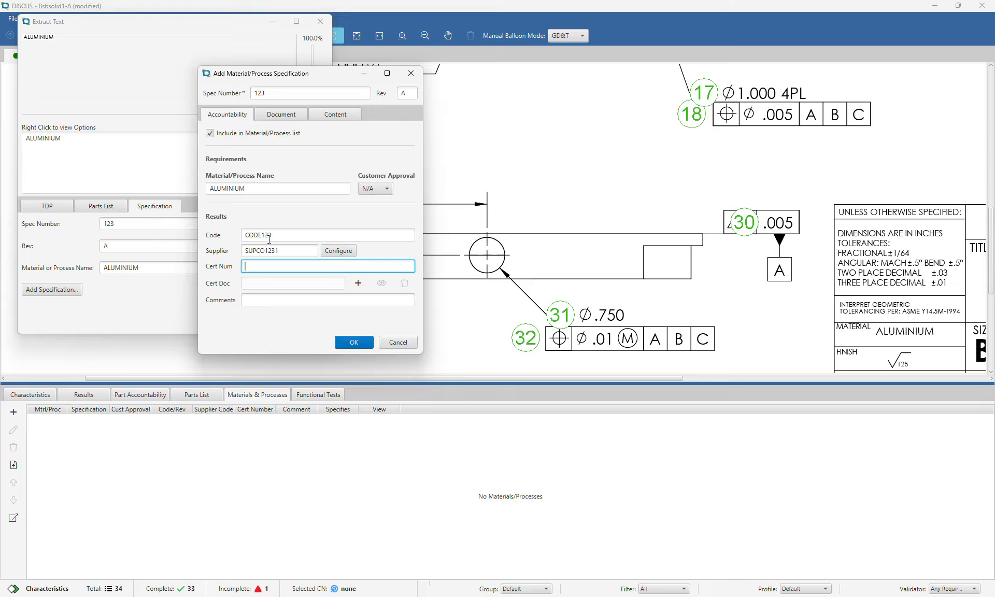
{"action": "type", "text": "CERT123"}
{"action": "key", "text": "Tab"}
{"action": "type", "text": "N/A"}
{"action": "left_click", "coordinate": [354, 342]}
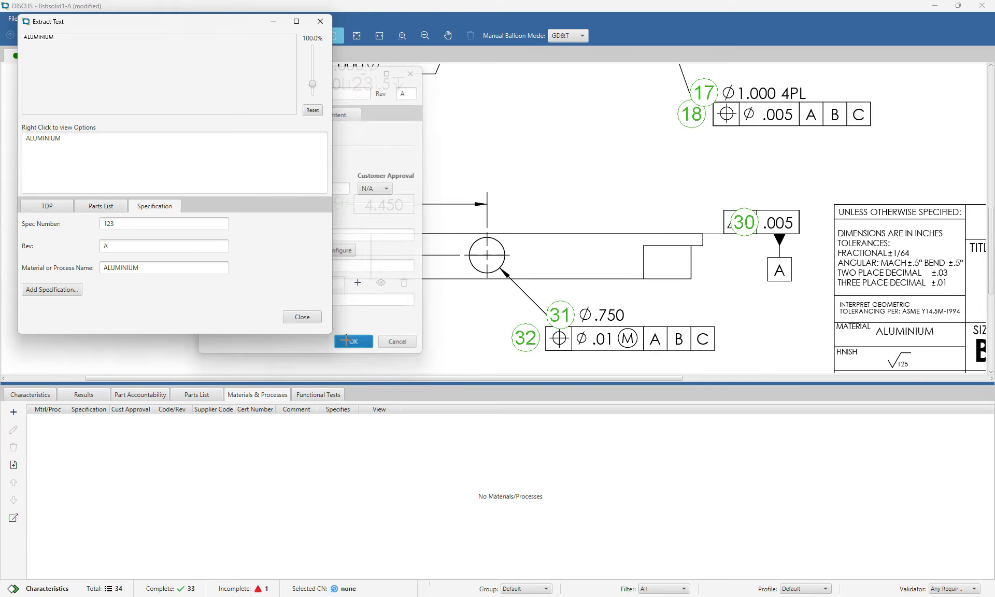
{"action": "left_click", "coordinate": [302, 314]}
{"action": "left_click", "coordinate": [30, 395]}
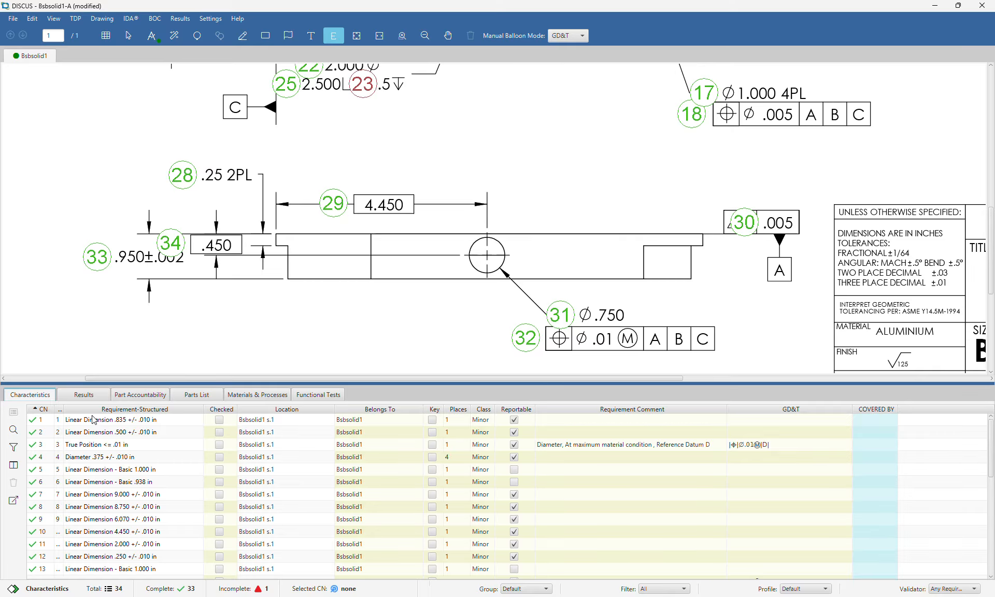
Review the Results, Part Accountability, Parts List and Materials & Processes tabs, ending on Functional Tests
{"action": "left_click", "coordinate": [94, 397]}
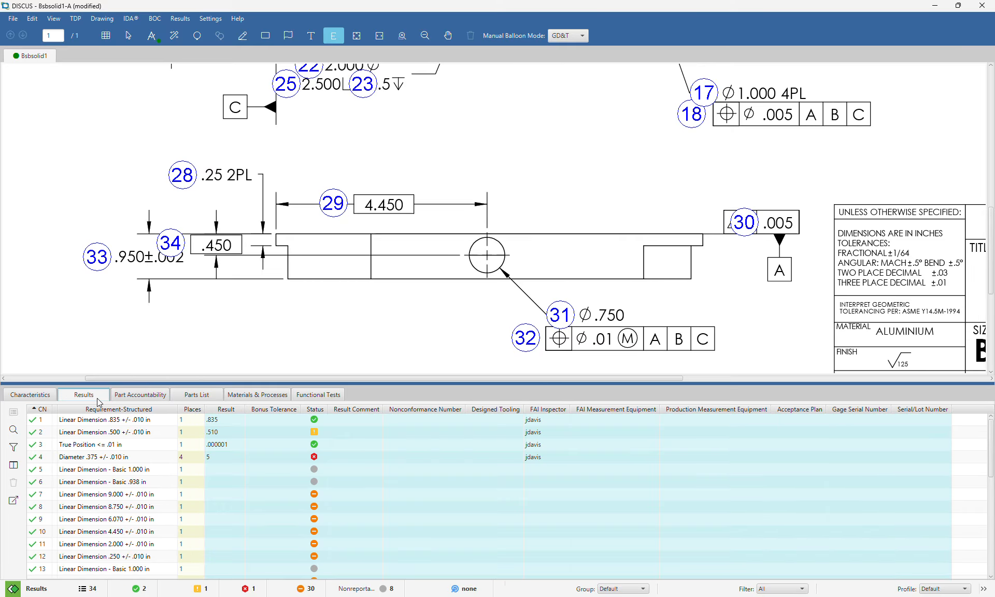
{"action": "left_click", "coordinate": [130, 398]}
{"action": "left_click", "coordinate": [190, 399]}
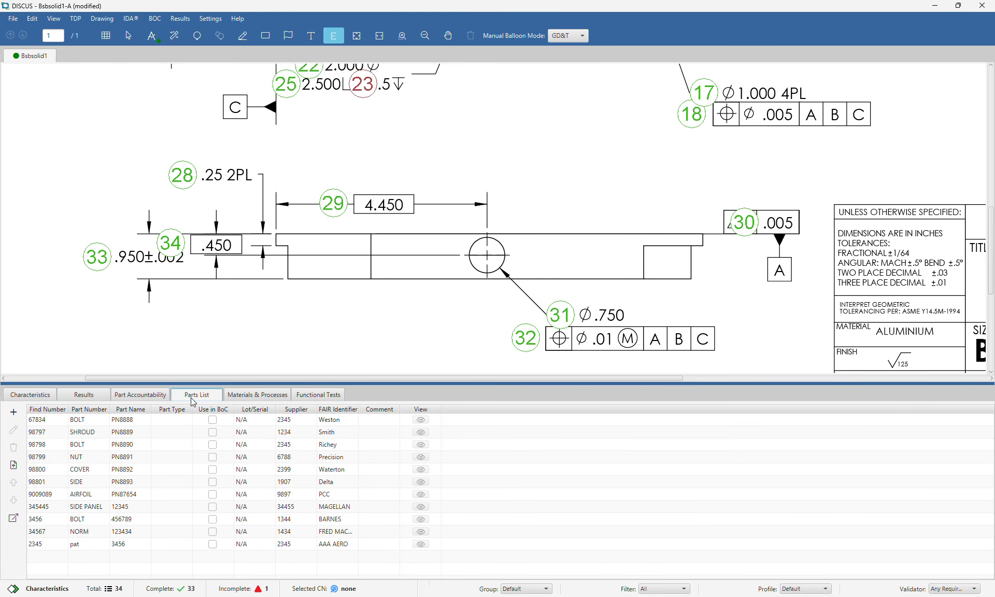
{"action": "left_click", "coordinate": [246, 400]}
{"action": "left_click", "coordinate": [316, 395]}
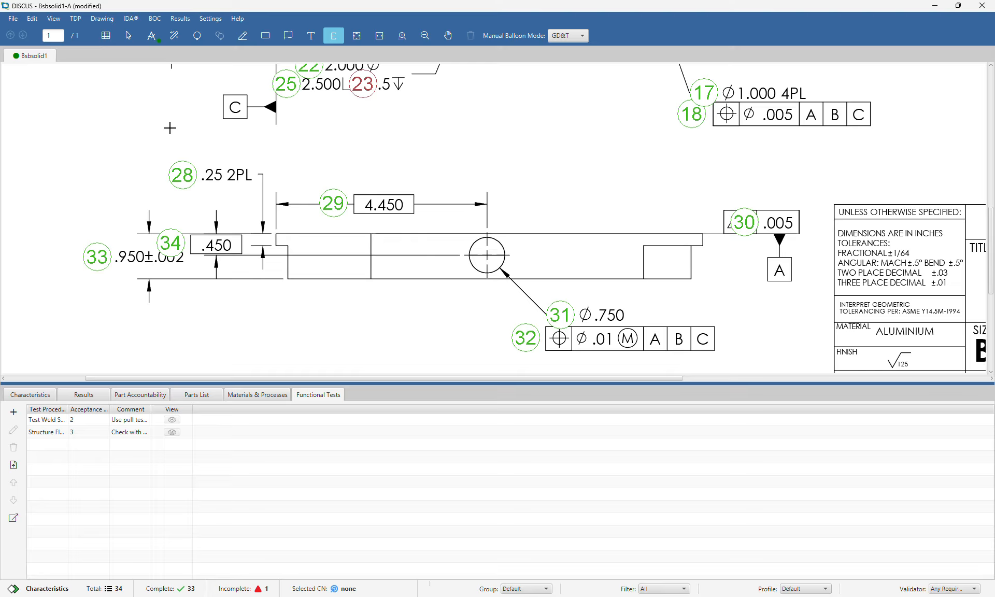
{"action": "left_click", "coordinate": [122, 36]}
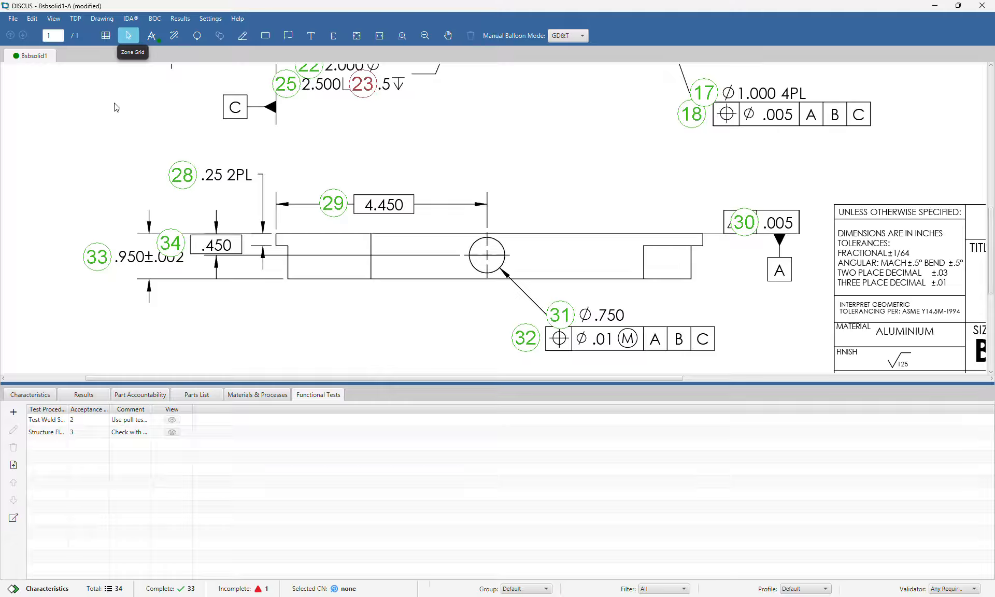
Enable an 8-column by 4-row (A–D) zone grid with hidden grid lines on all sheets
{"action": "left_click", "coordinate": [31, 395]}
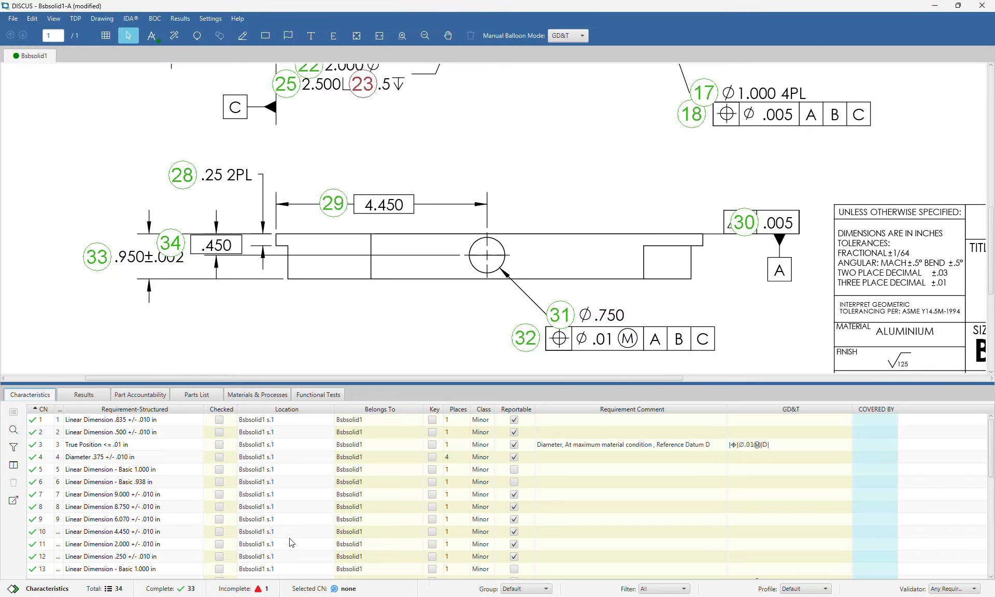
{"action": "left_click", "coordinate": [107, 35]}
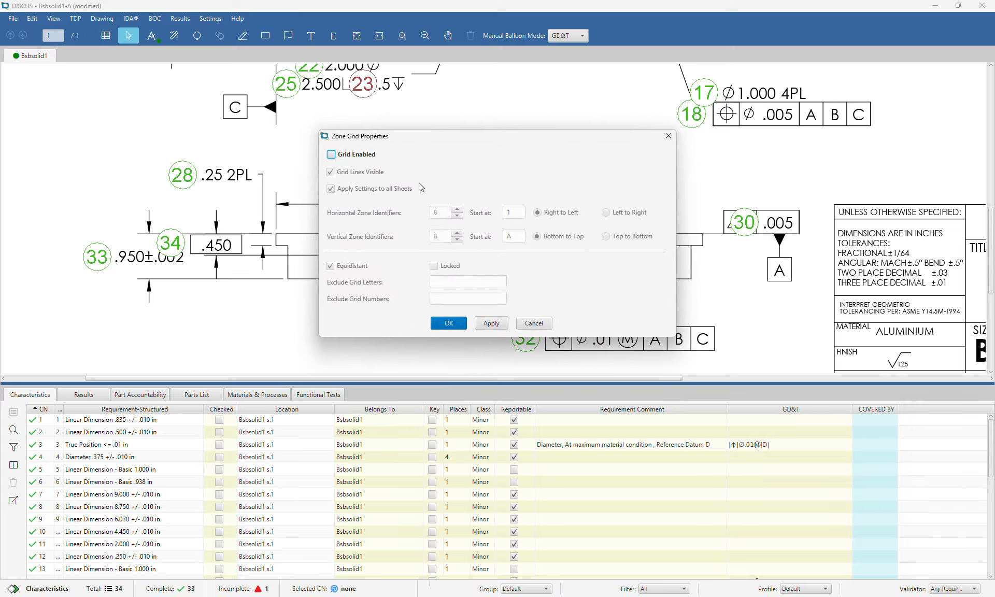
{"action": "left_click", "coordinate": [365, 155]}
{"action": "left_click", "coordinate": [486, 321]}
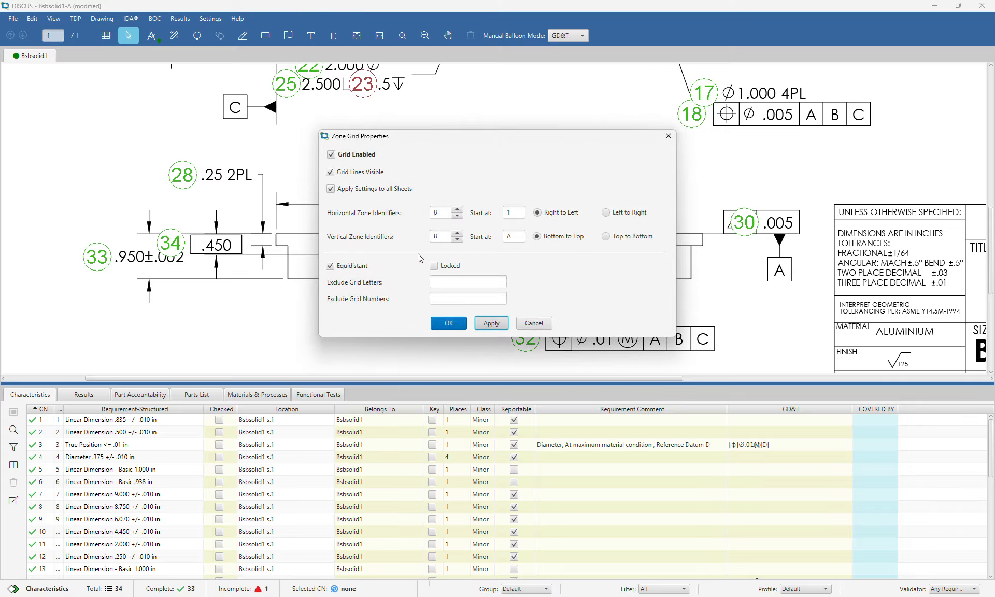
{"action": "left_click", "coordinate": [330, 171]}
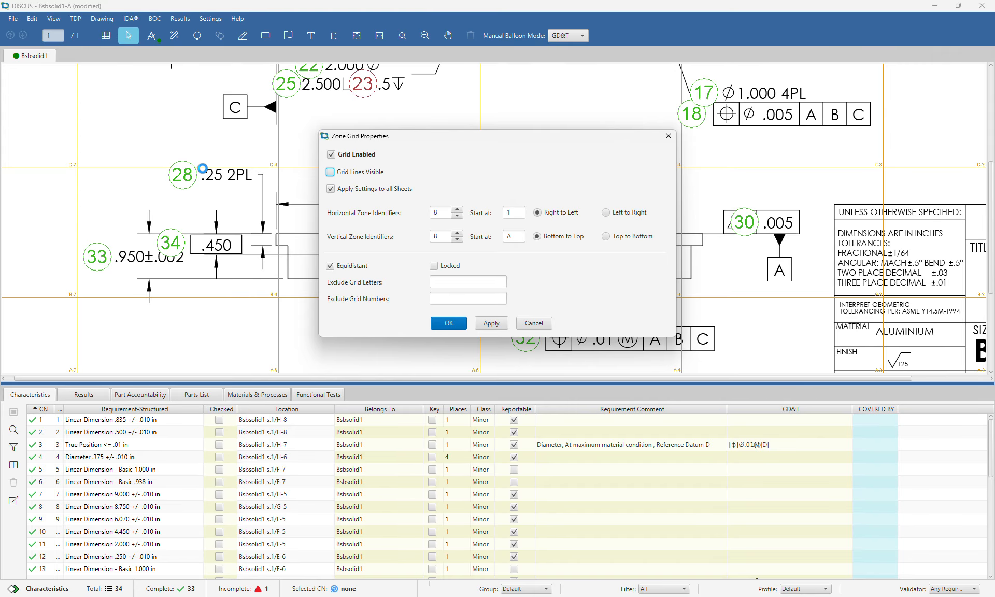
{"action": "left_click", "coordinate": [363, 172]}
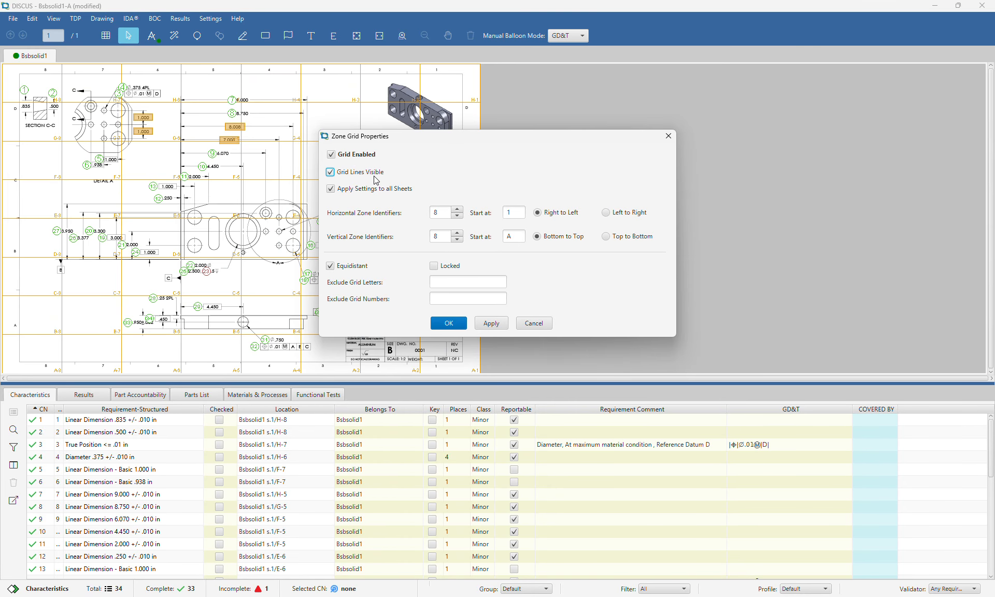
{"action": "left_click", "coordinate": [457, 240]}
{"action": "left_click", "coordinate": [458, 240]}
{"action": "left_click", "coordinate": [458, 240]}
{"action": "left_click", "coordinate": [491, 323]}
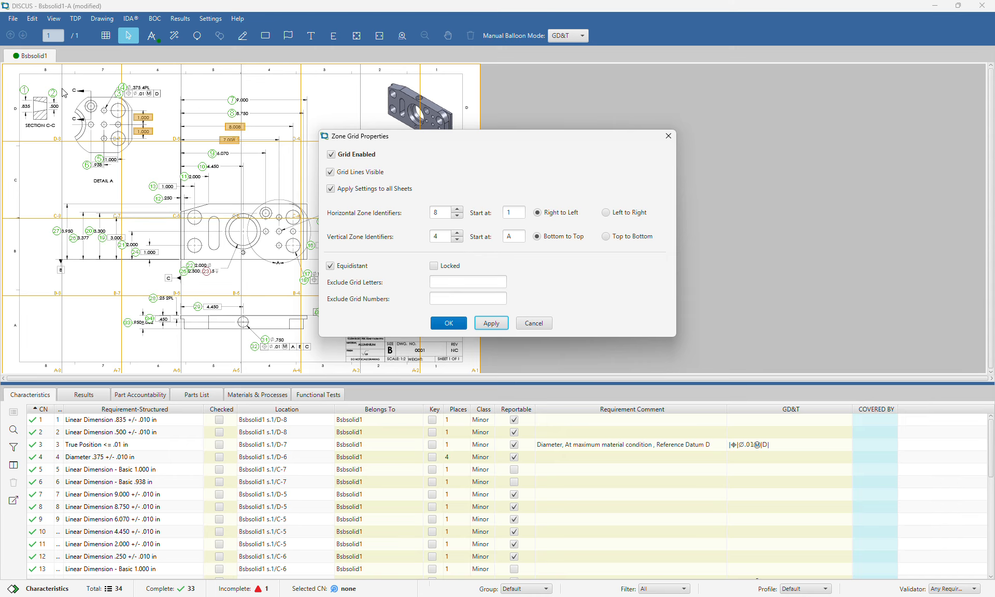
{"action": "left_click", "coordinate": [369, 175]}
{"action": "left_click", "coordinate": [490, 323]}
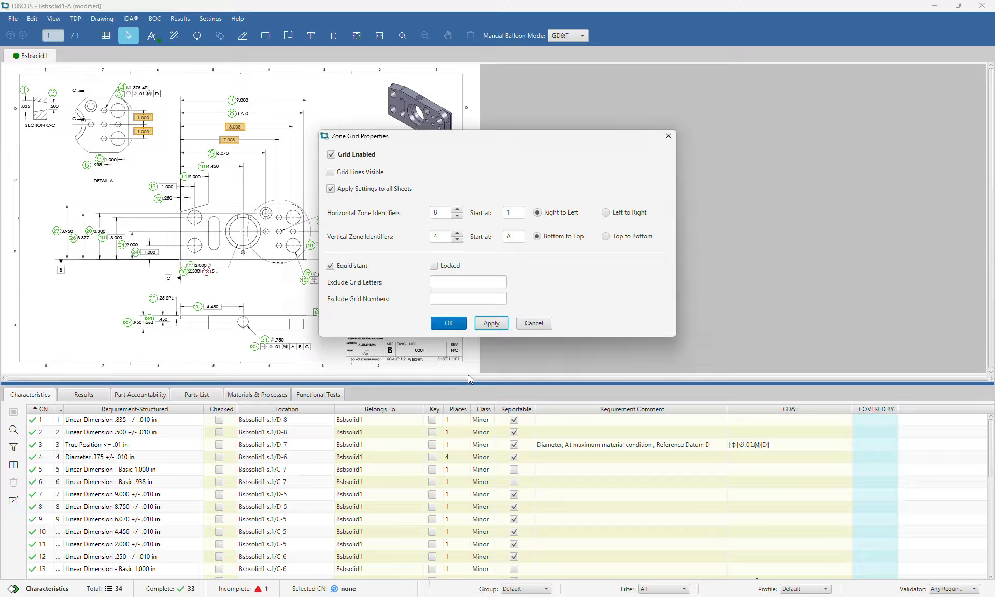
{"action": "left_click", "coordinate": [459, 324]}
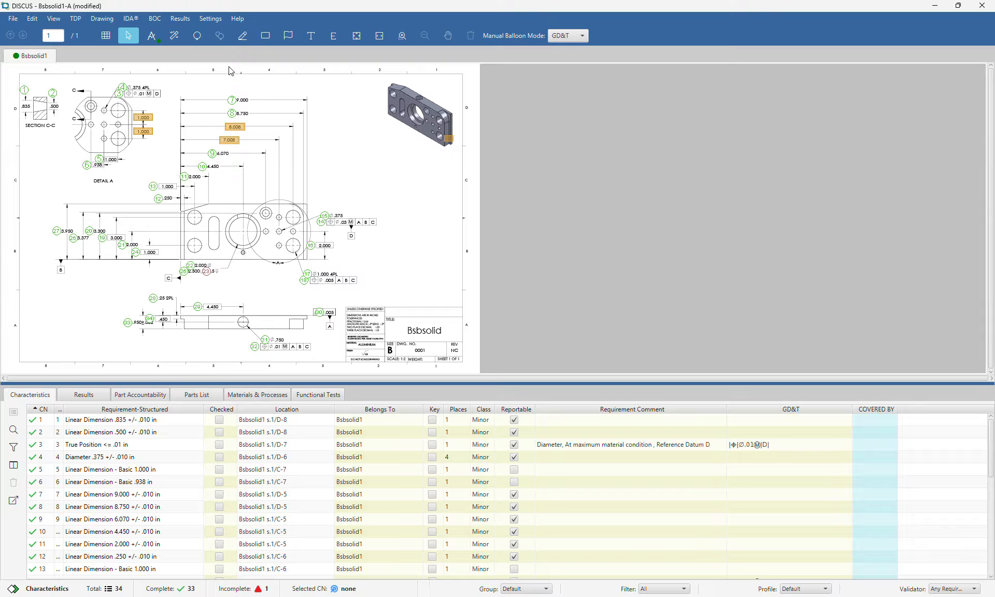
{"action": "scroll", "coordinate": [393, 343], "scroll_direction": "up", "scroll_amount": 1}
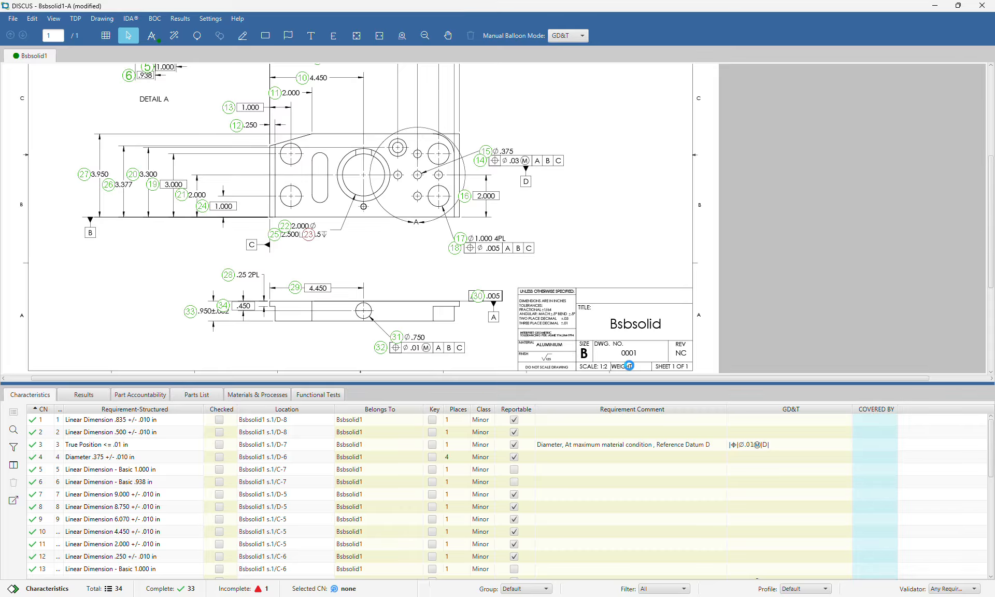
{"action": "scroll", "coordinate": [631, 370], "scroll_direction": "up", "scroll_amount": 1}
{"action": "left_click", "coordinate": [210, 18]}
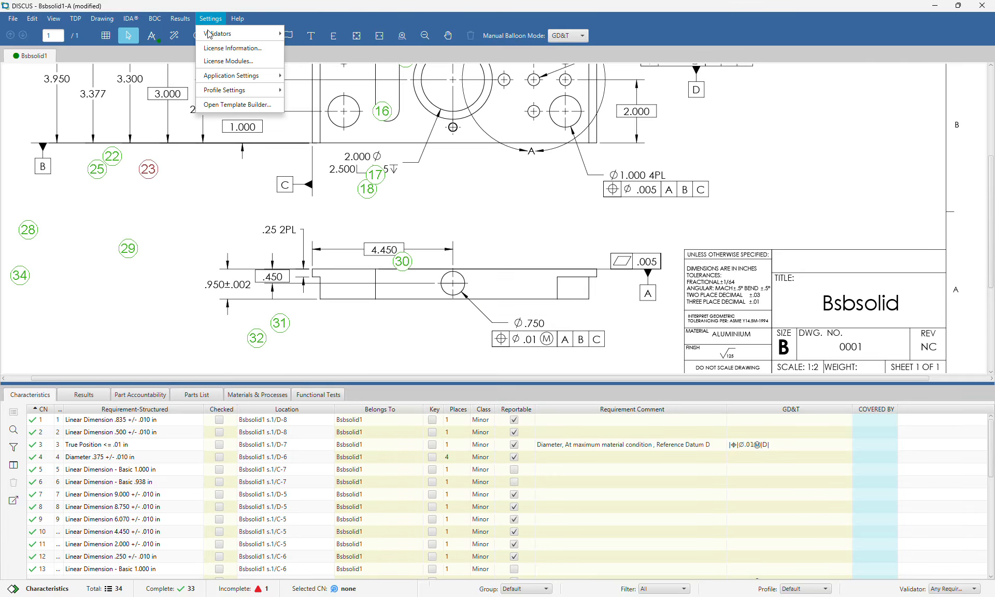
{"action": "mouse_move", "coordinate": [233, 78]}
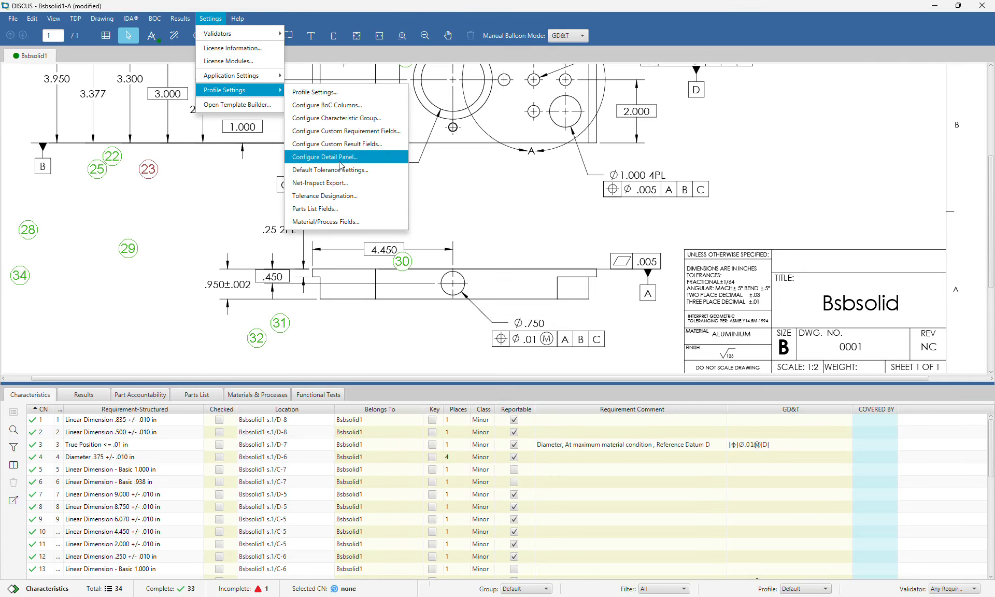
{"action": "left_click", "coordinate": [341, 177]}
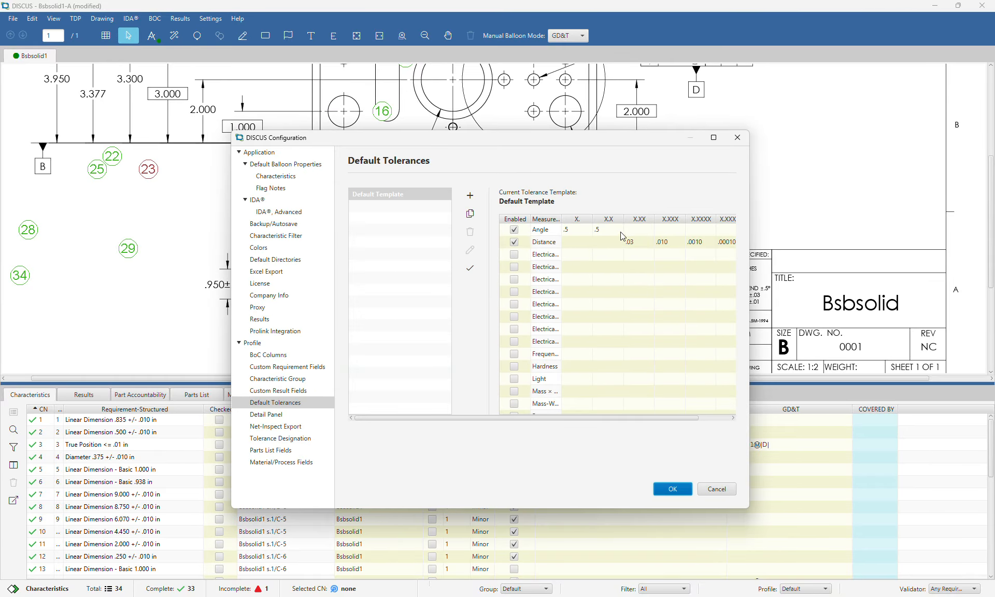
{"action": "double_click", "coordinate": [611, 241]}
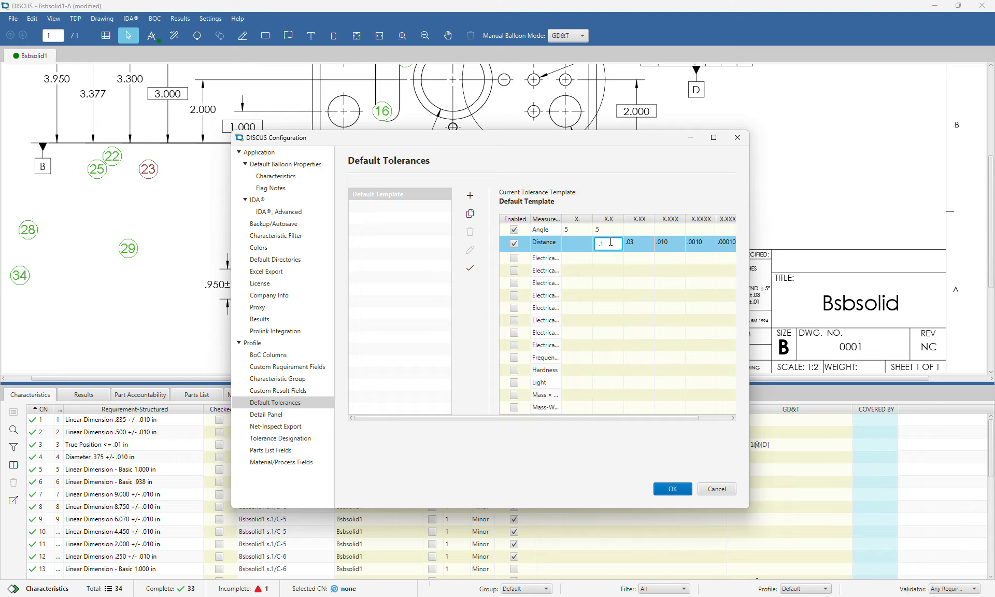
{"action": "key", "text": "Return"}
{"action": "key", "text": "Up"}
{"action": "key", "text": "Right"}
{"action": "key", "text": "Right"}
{"action": "key", "text": "Left"}
{"action": "key", "text": "Left"}
{"action": "scroll", "coordinate": [611, 241], "scroll_direction": "down", "scroll_amount": 1}
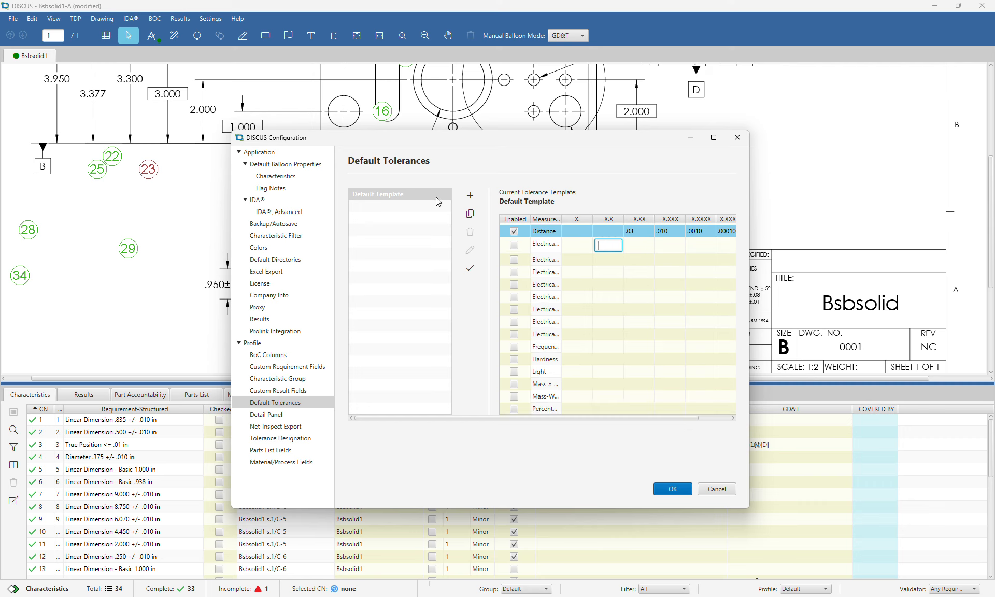
{"action": "left_click", "coordinate": [432, 199]}
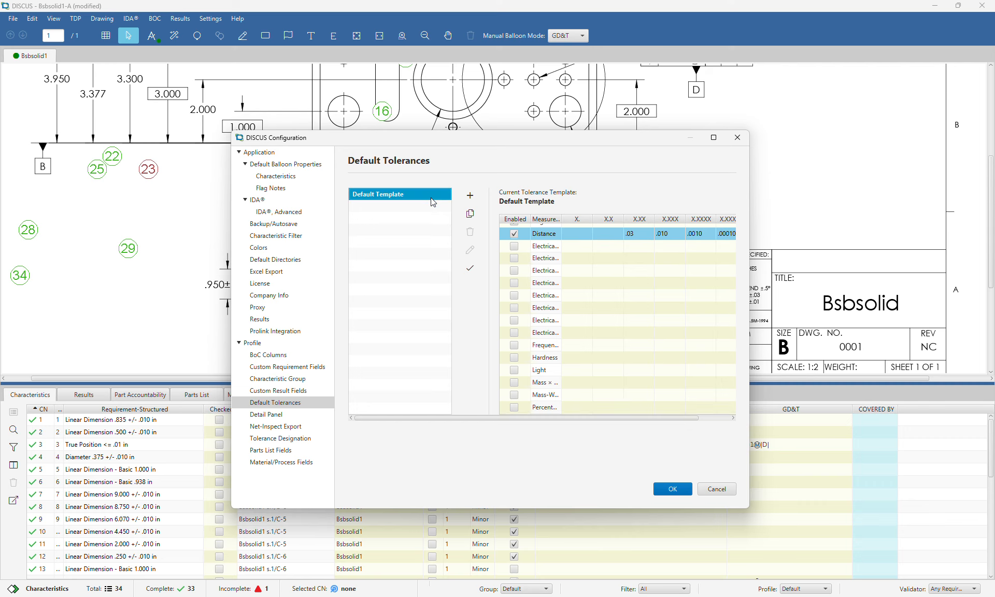
{"action": "left_click", "coordinate": [468, 221]}
{"action": "left_click", "coordinate": [468, 221]}
{"action": "left_click", "coordinate": [468, 221]}
{"action": "left_click", "coordinate": [469, 222]}
{"action": "left_click", "coordinate": [470, 232]}
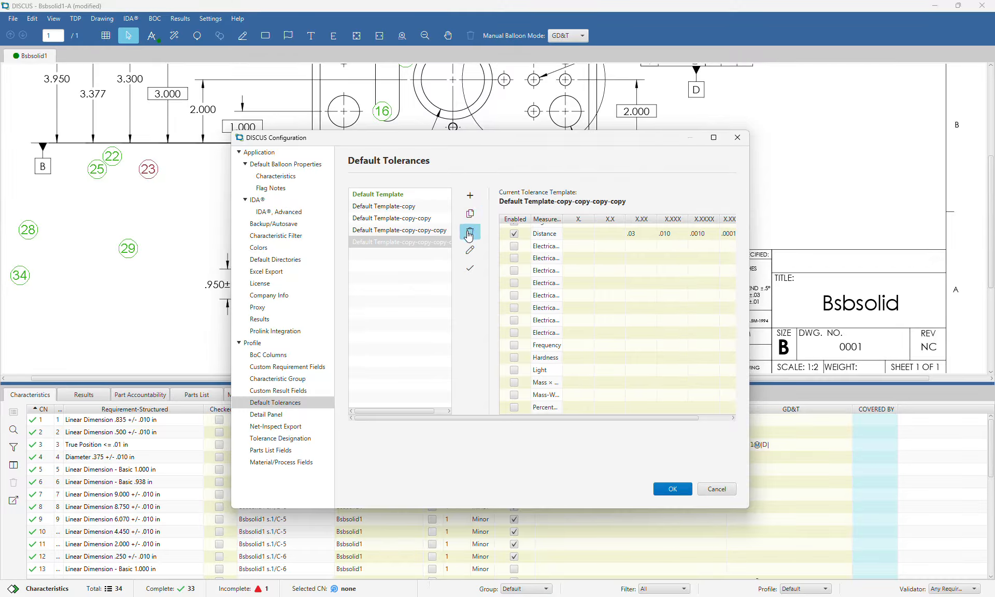
{"action": "left_click", "coordinate": [470, 232]}
{"action": "left_click", "coordinate": [470, 232]}
{"action": "left_click", "coordinate": [470, 250]}
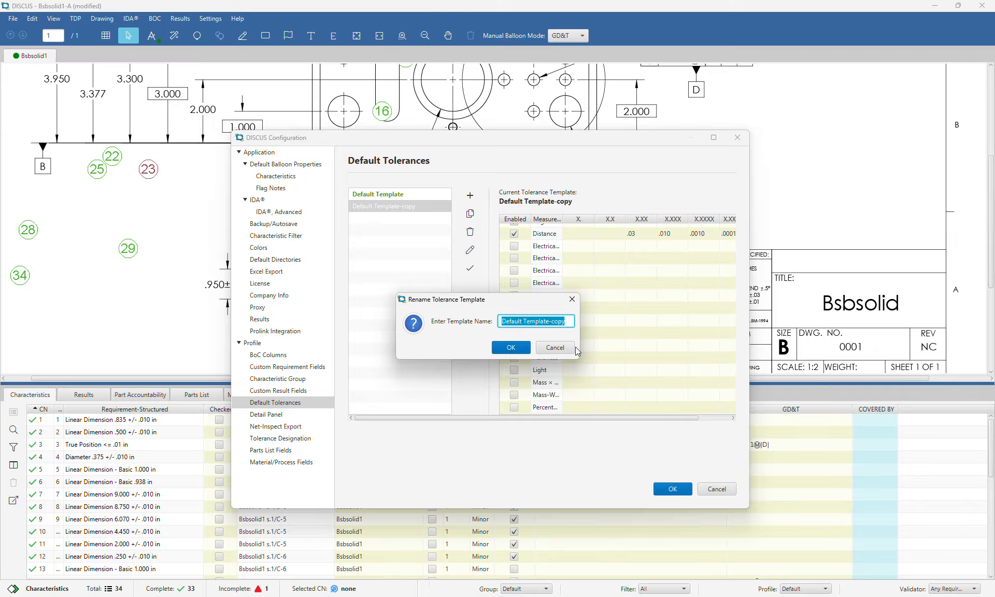
{"action": "type", "text": "TEST"}
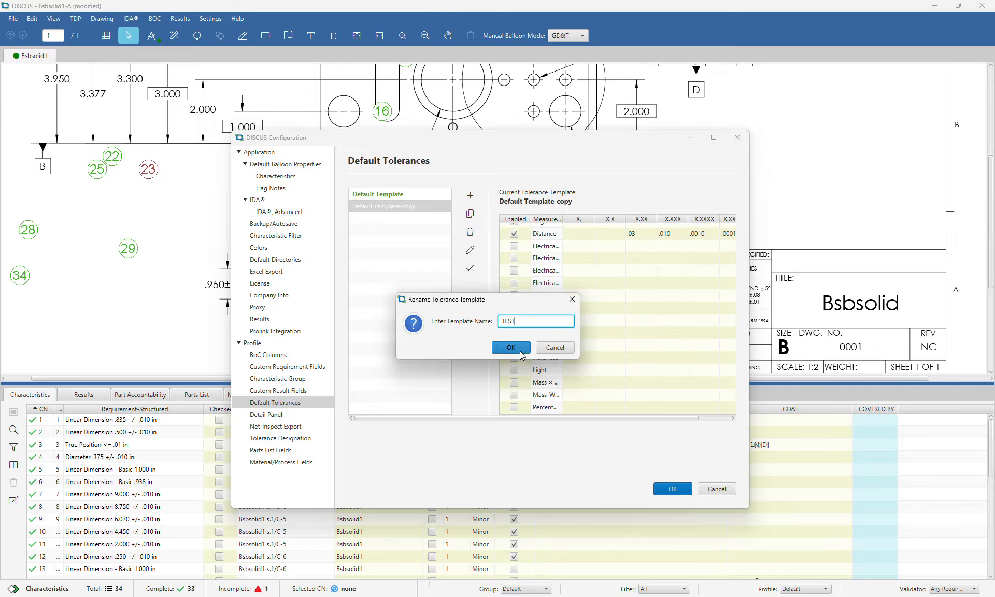
{"action": "left_click", "coordinate": [510, 348]}
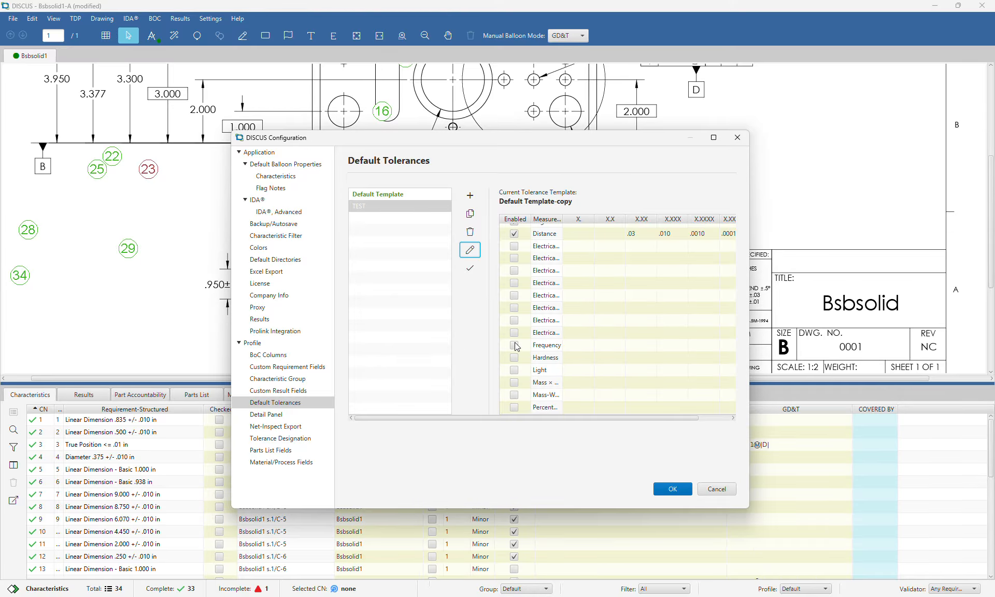
{"action": "left_click", "coordinate": [470, 232]}
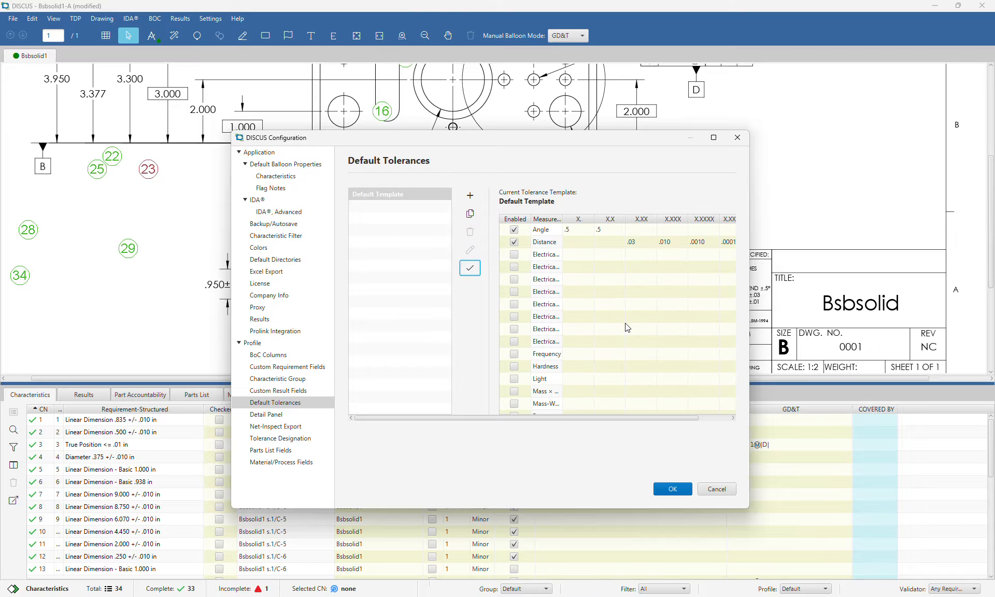
{"action": "left_click", "coordinate": [714, 491]}
{"action": "scroll", "coordinate": [523, 226], "scroll_direction": "down", "scroll_amount": 3}
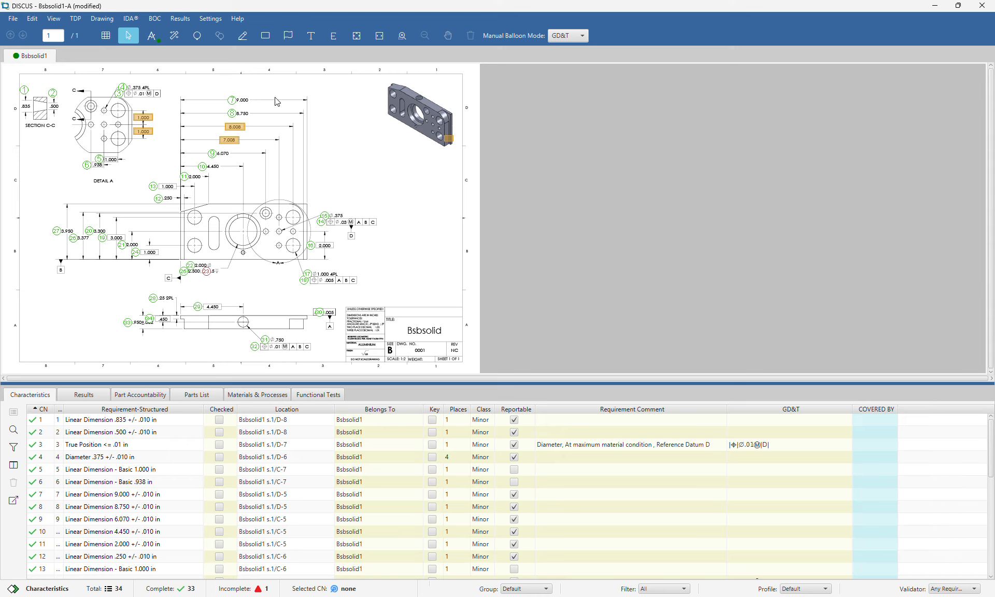
Review the IDA settings, keep Advanced resource utilization at HIGH, and close the configuration
{"action": "left_click", "coordinate": [221, 24]}
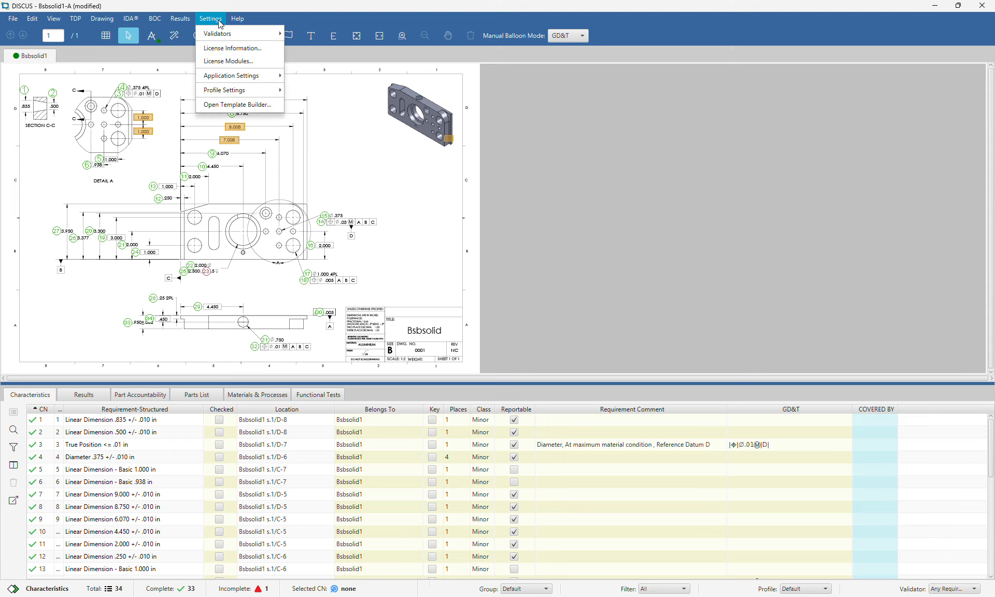
{"action": "mouse_move", "coordinate": [234, 77]}
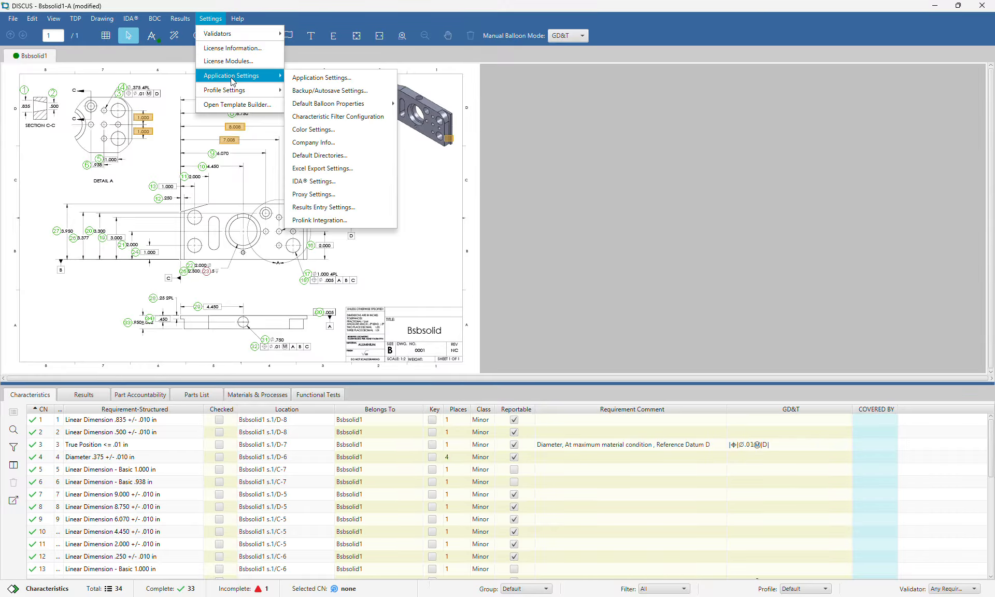
{"action": "left_click", "coordinate": [352, 181]}
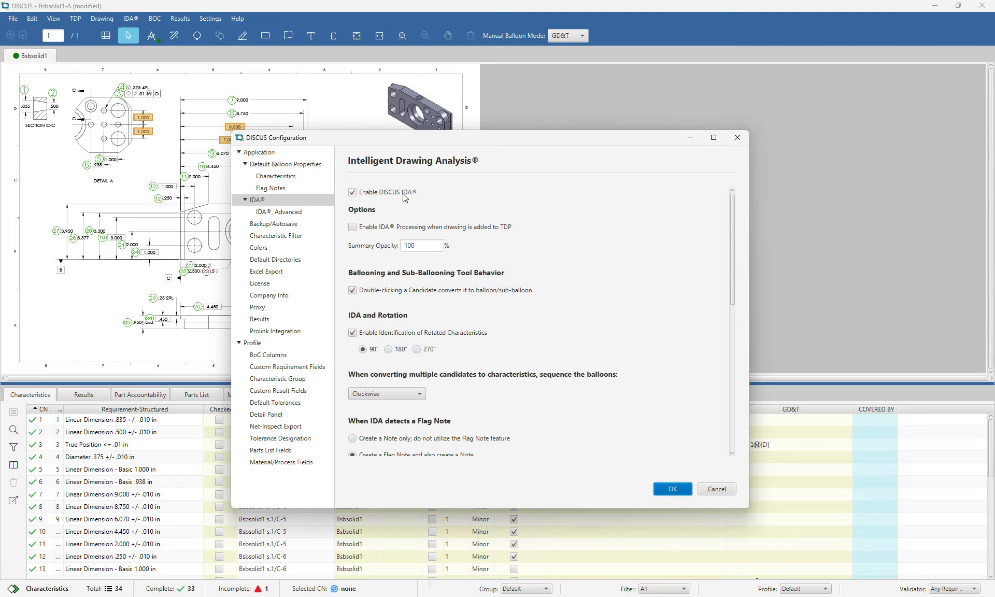
{"action": "scroll", "coordinate": [404, 194], "scroll_direction": "down", "scroll_amount": 5}
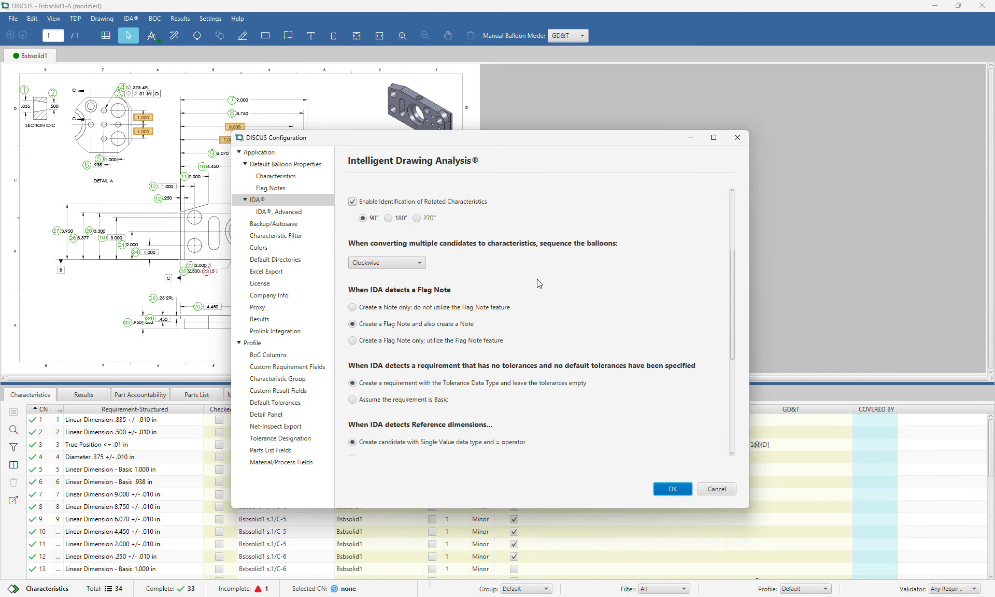
{"action": "scroll", "coordinate": [456, 231], "scroll_direction": "down", "scroll_amount": 4}
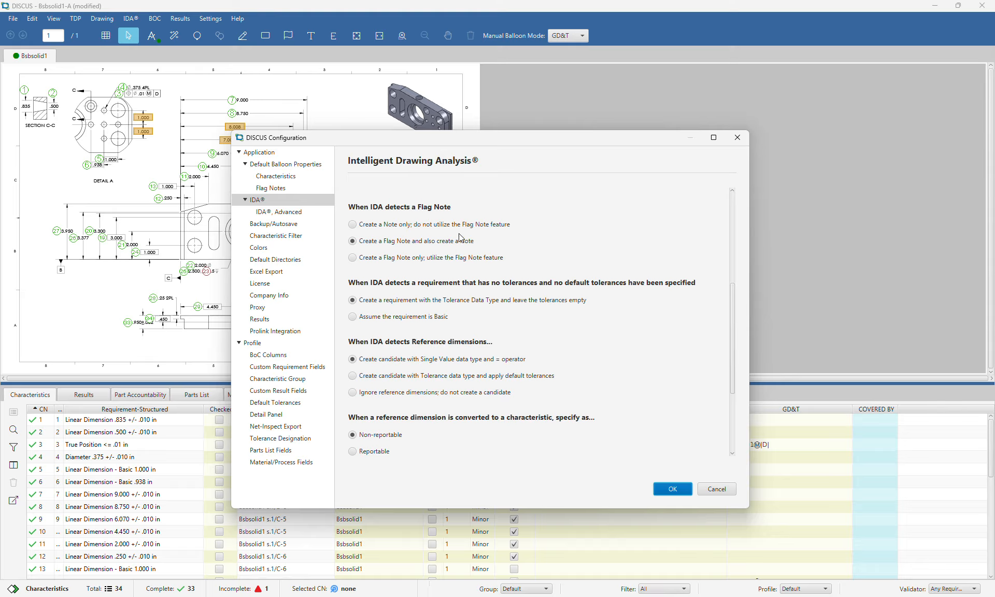
{"action": "scroll", "coordinate": [461, 238], "scroll_direction": "down", "scroll_amount": 5}
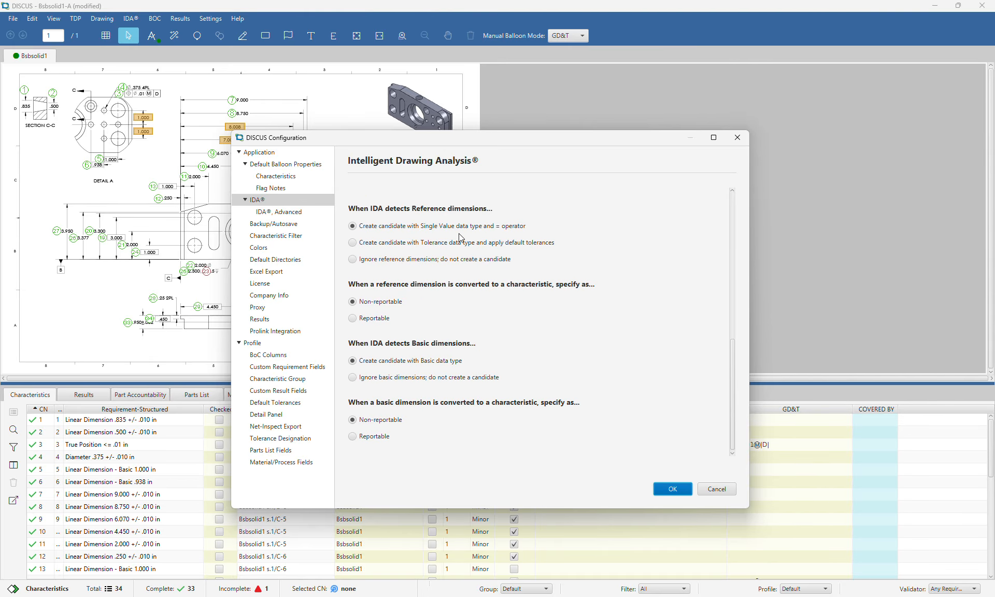
{"action": "left_click", "coordinate": [291, 214]}
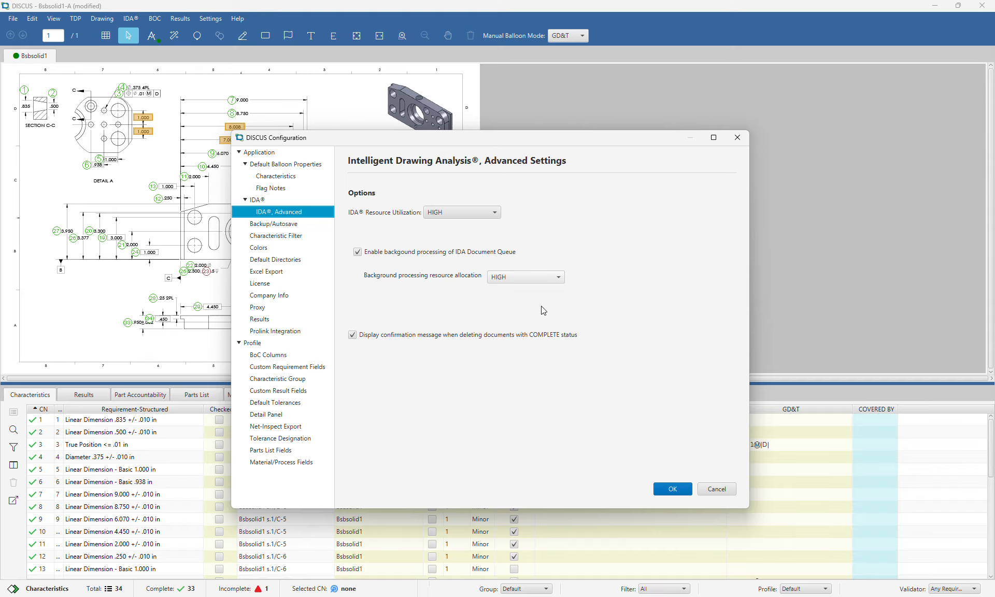
{"action": "left_click", "coordinate": [450, 214]}
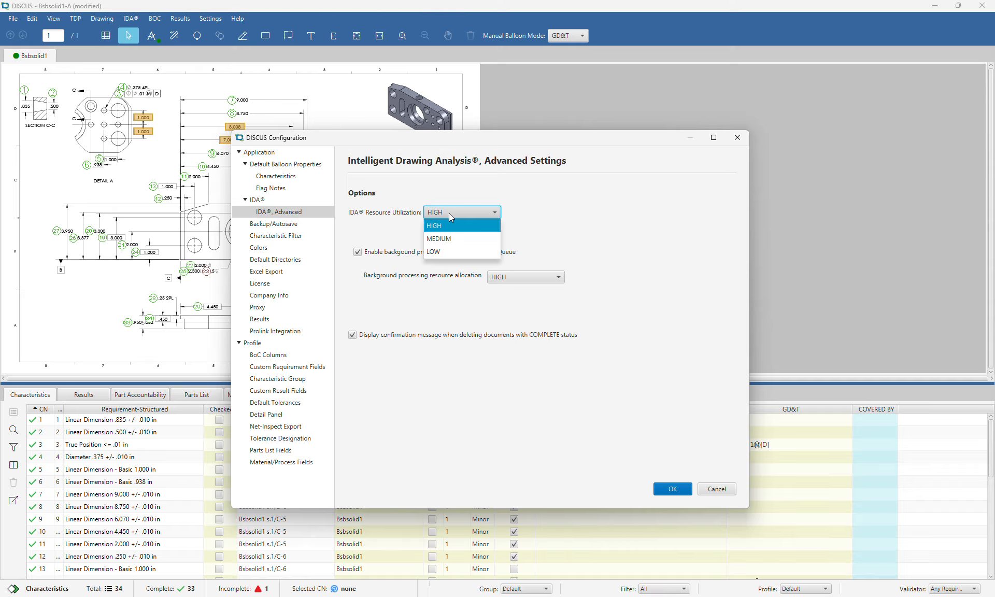
{"action": "left_click", "coordinate": [450, 210]}
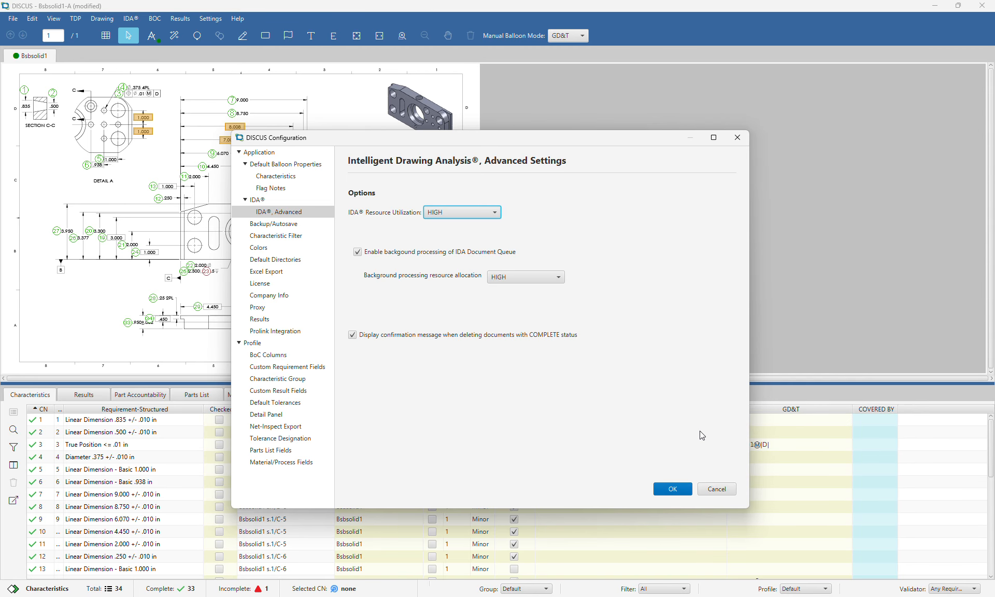
{"action": "left_click", "coordinate": [679, 489]}
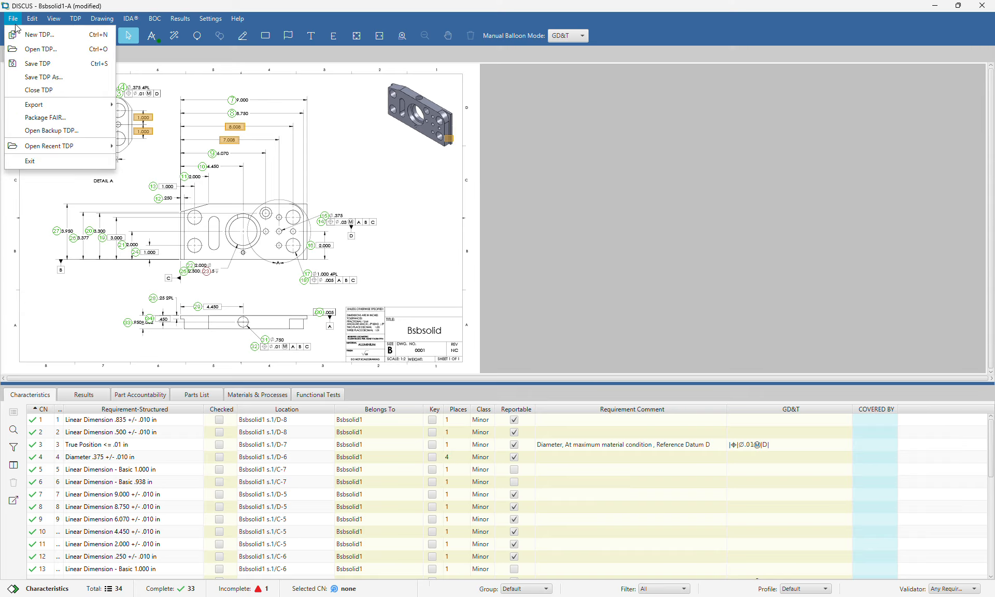
Export the current drawing to the Desktop as PDF 'Bsbsolid1-ballooned 1' and open it
{"action": "mouse_move", "coordinate": [68, 106]}
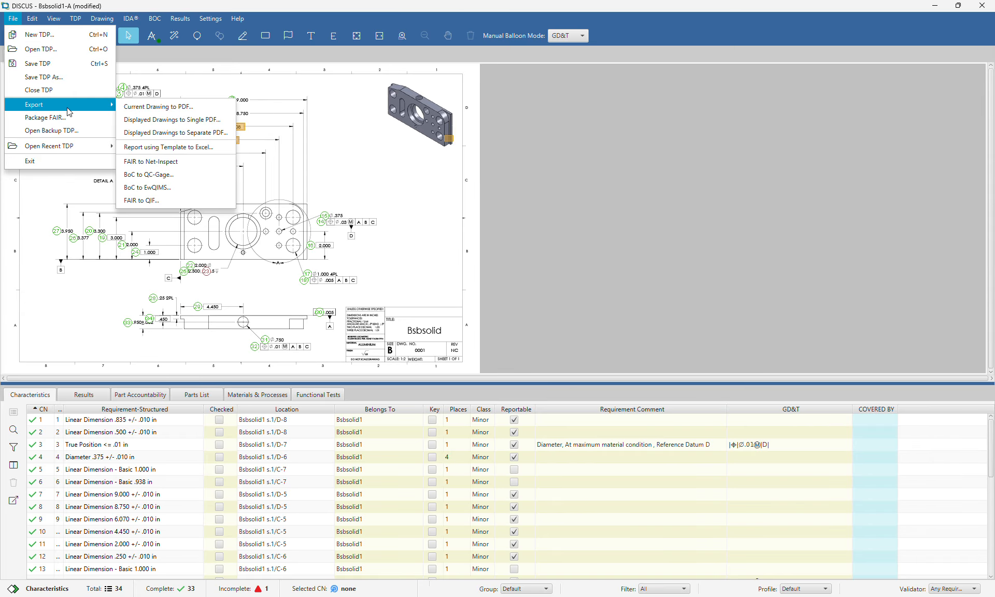
{"action": "left_click", "coordinate": [154, 107]}
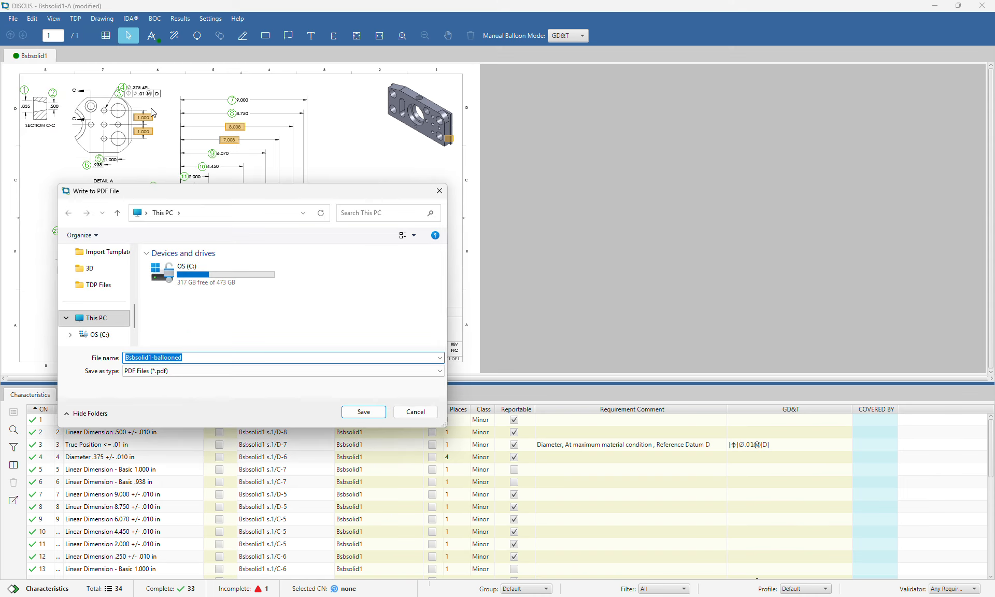
{"action": "scroll", "coordinate": [105, 302], "scroll_direction": "up", "scroll_amount": 5}
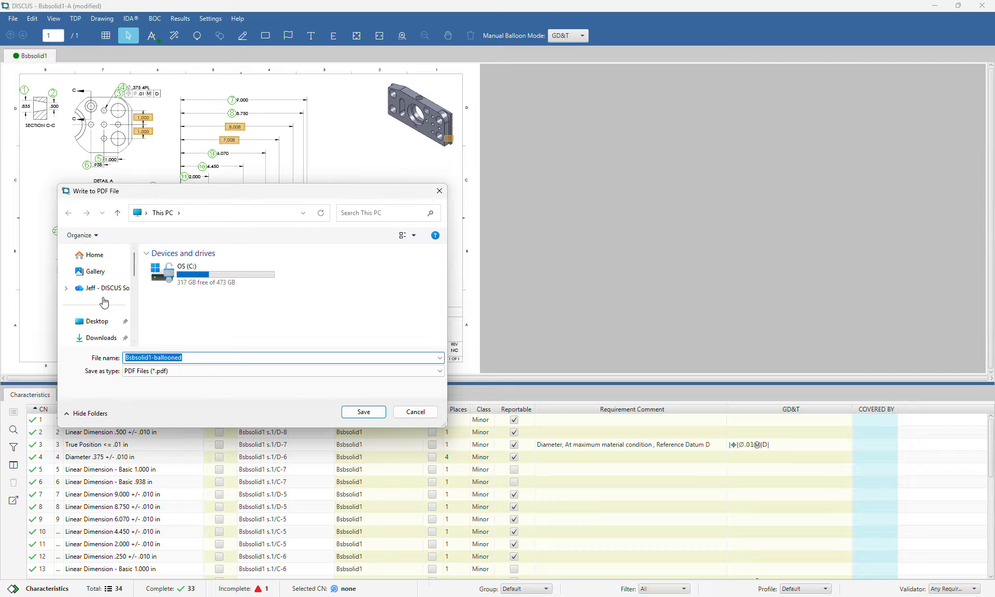
{"action": "left_click", "coordinate": [96, 321]}
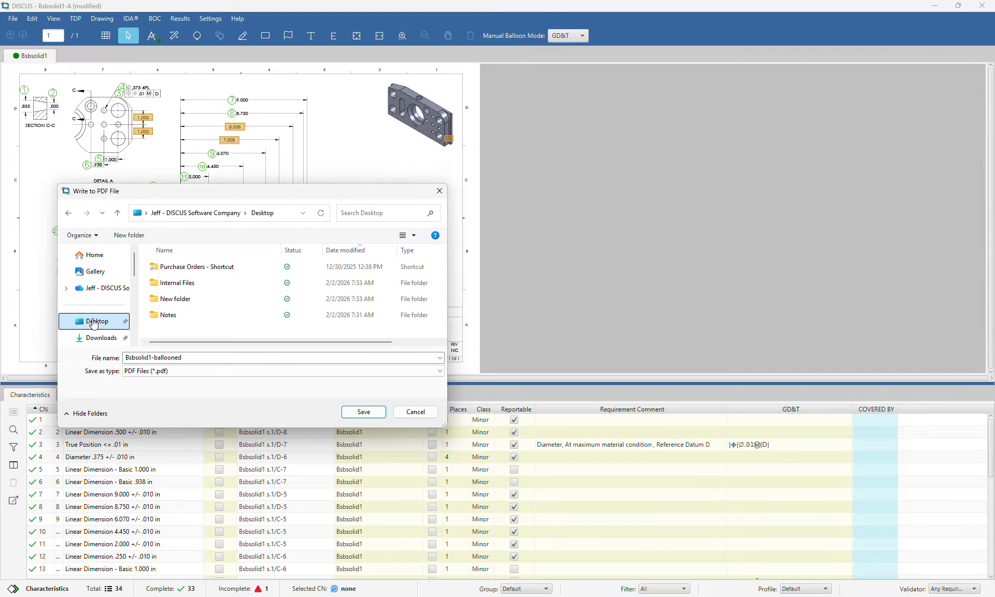
{"action": "left_click", "coordinate": [199, 358]}
{"action": "left_click", "coordinate": [199, 359]}
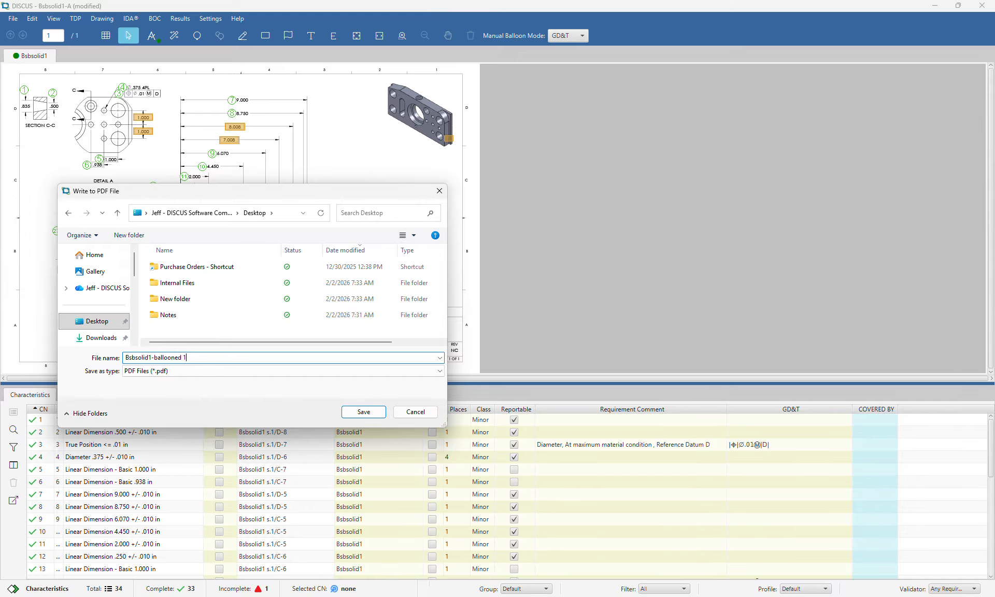
{"action": "key", "text": "Return"}
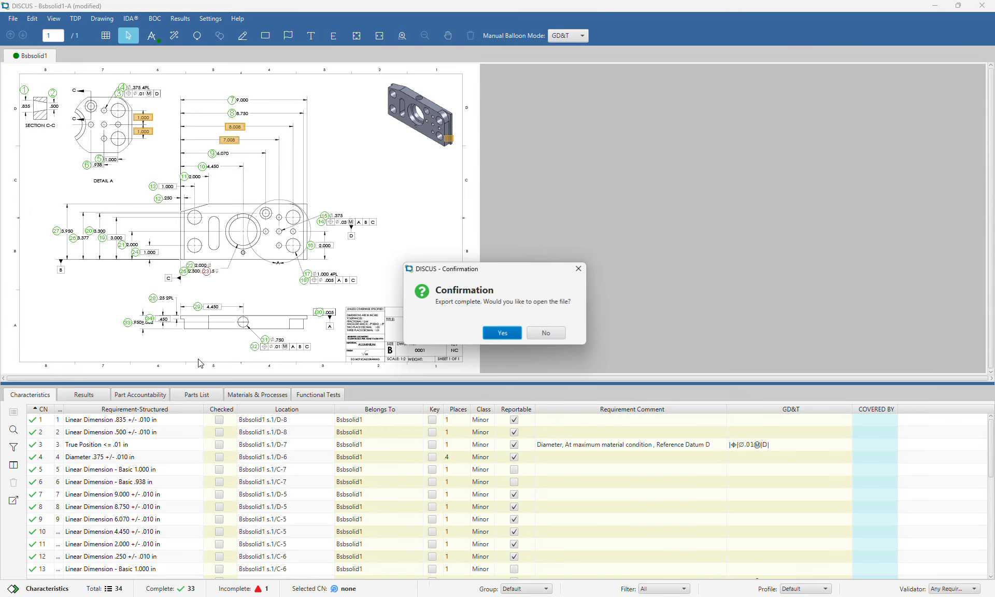
{"action": "left_click", "coordinate": [495, 334]}
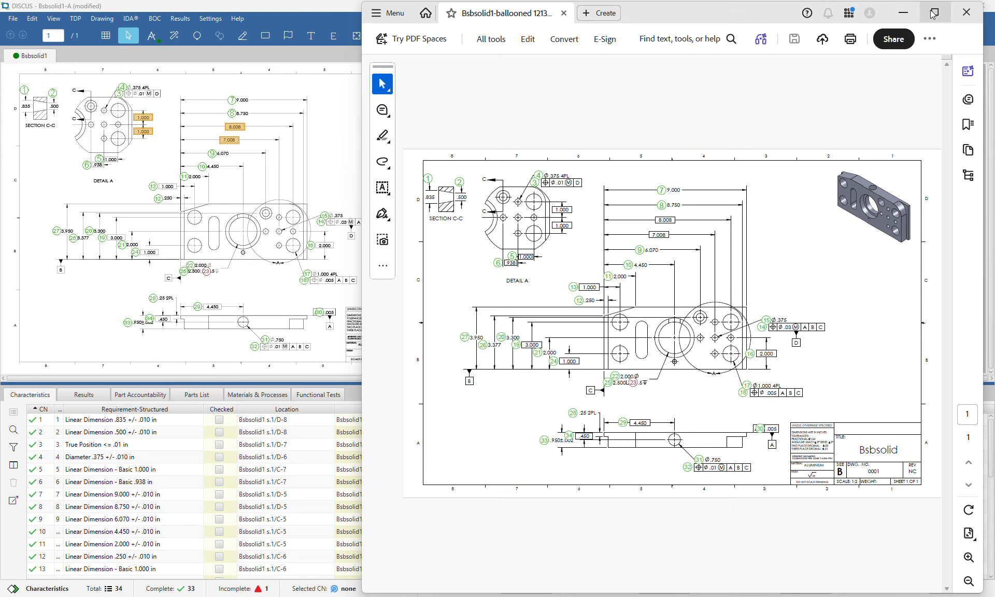
Check the exported ballooned drawing PDF with its numbered balloons in Adobe Acrobat
{"action": "mouse_move", "coordinate": [925, 17]}
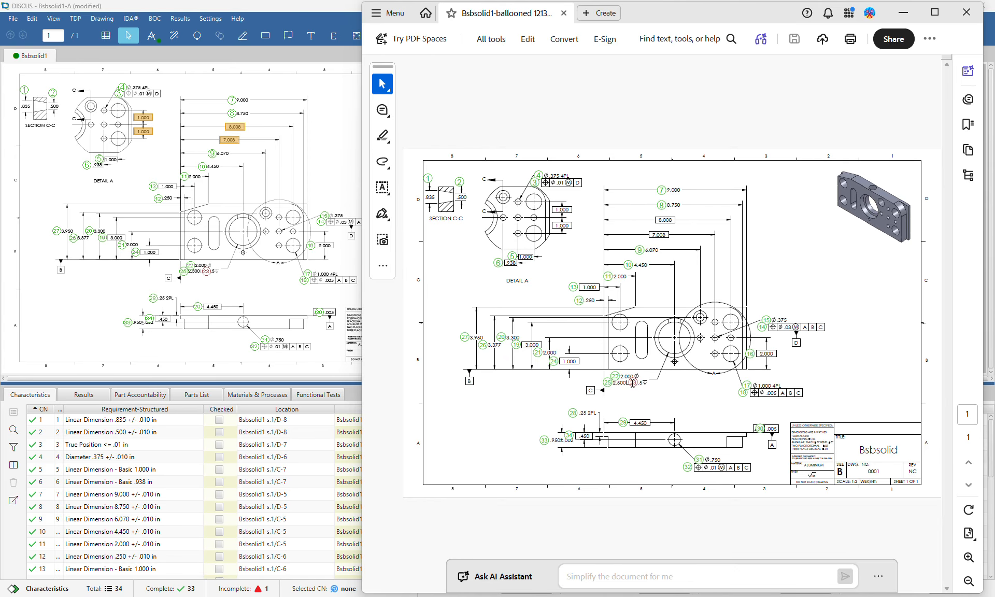
Close Acrobat, start a Report using Template Excel export, and view characteristic 23's validation errors
{"action": "left_click", "coordinate": [967, 12]}
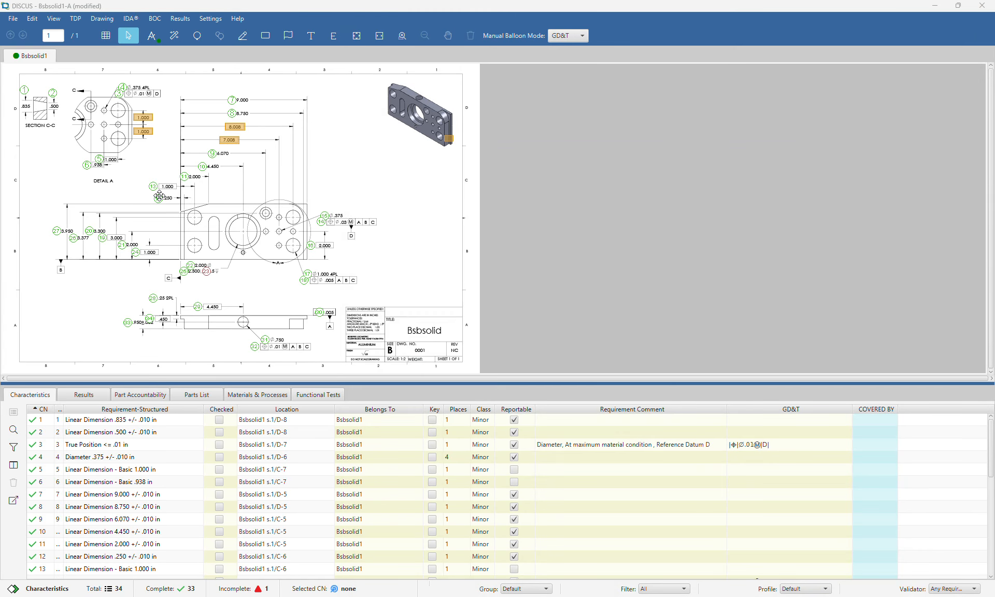
{"action": "left_click", "coordinate": [559, 399]}
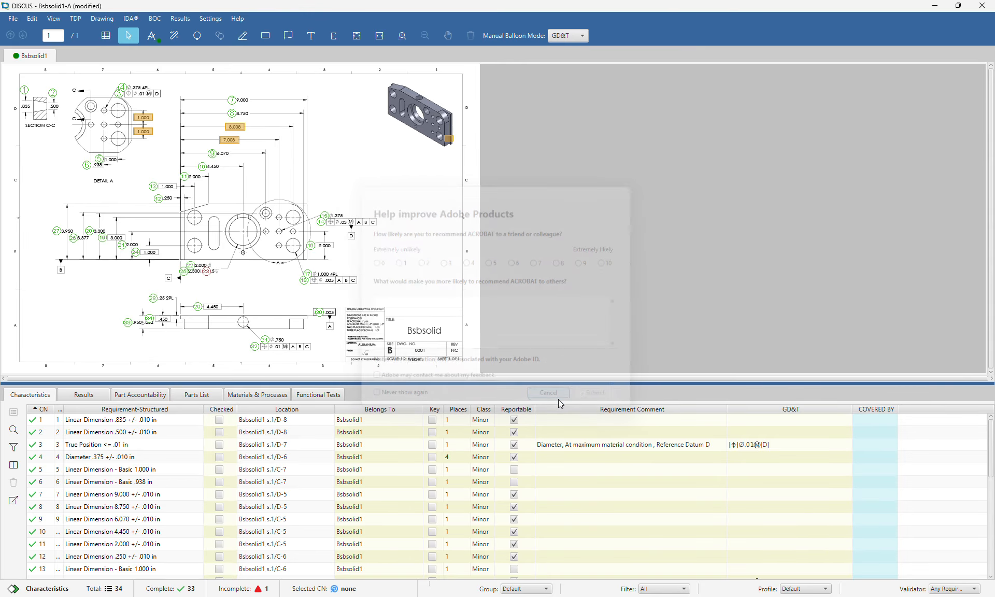
{"action": "left_click", "coordinate": [13, 18]}
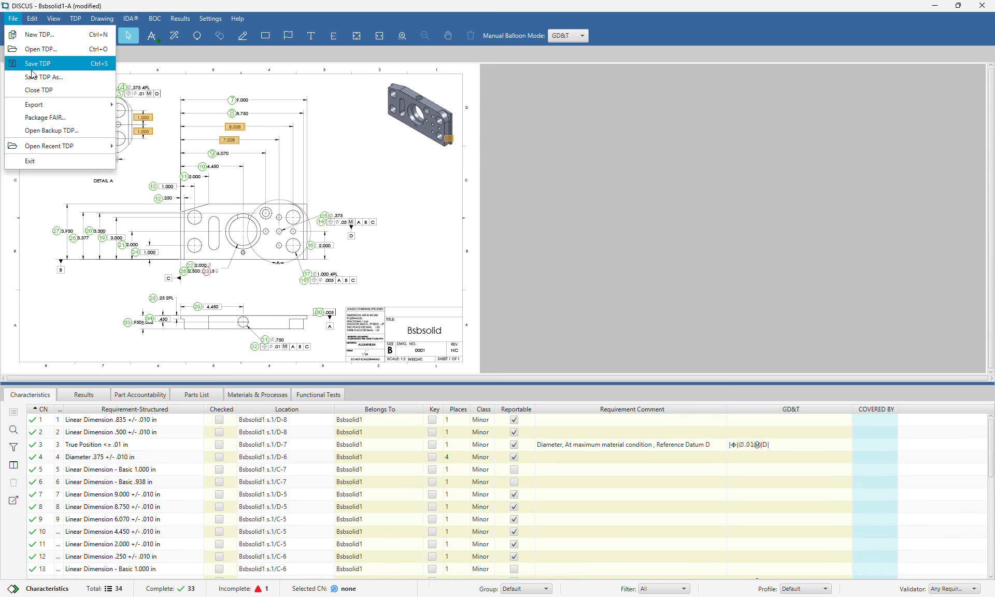
{"action": "mouse_move", "coordinate": [57, 104]}
{"action": "left_click", "coordinate": [179, 149]}
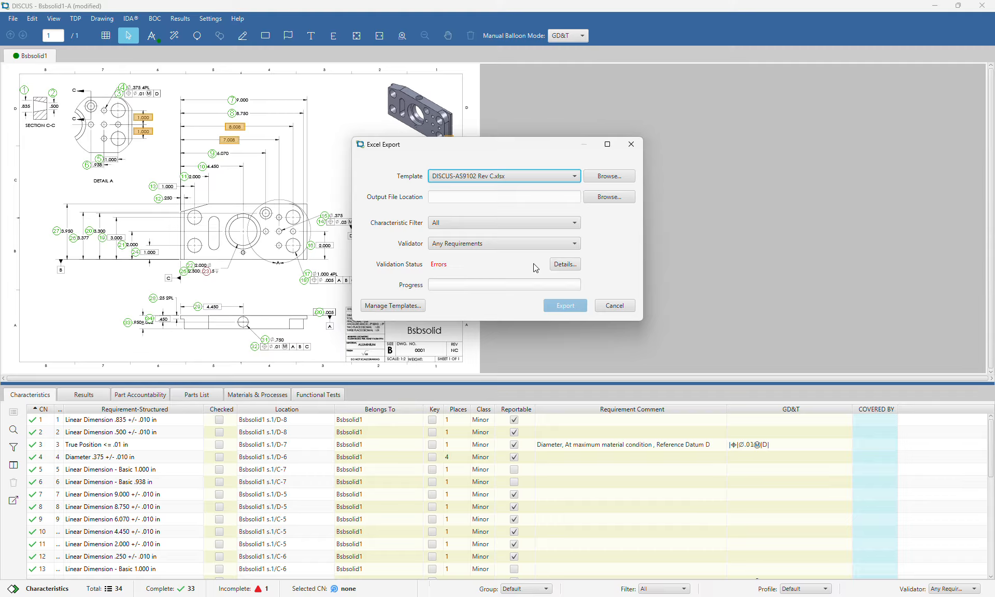
{"action": "left_click", "coordinate": [566, 265]}
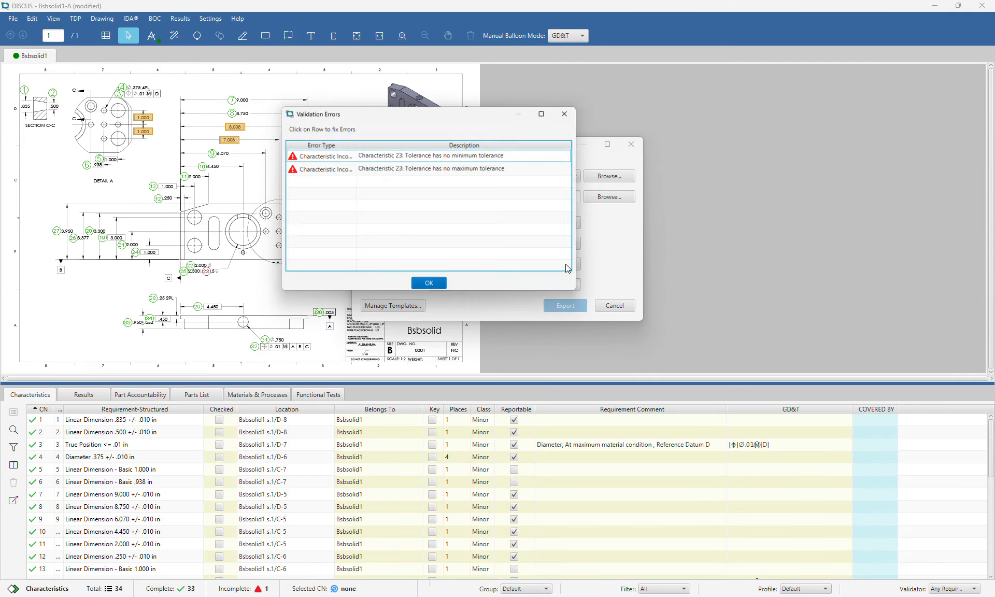
{"action": "left_click", "coordinate": [422, 158]}
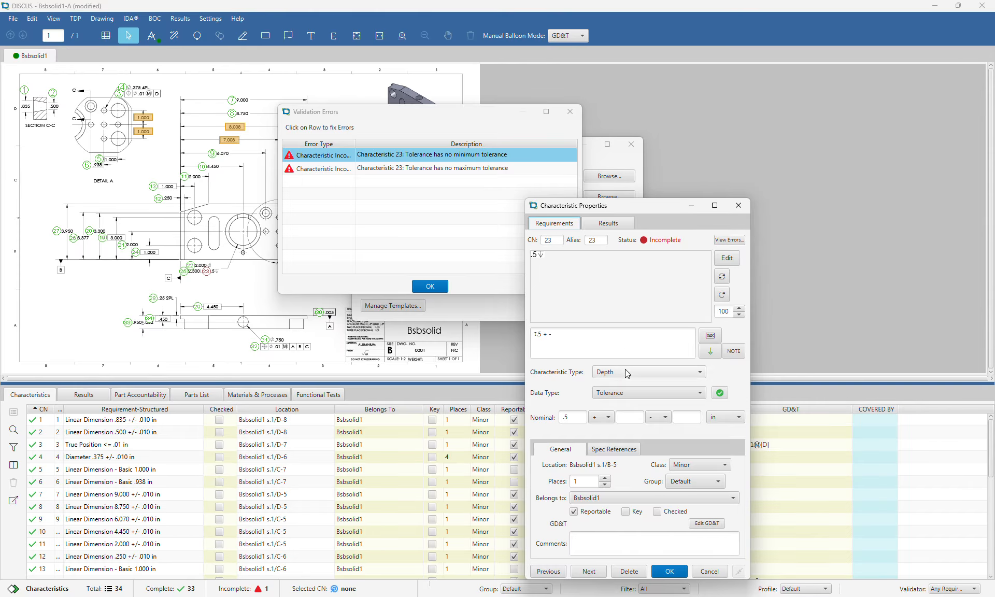
Set characteristic 23 to Counterbore Depth with Tolerance data type, +.1 and -.1
{"action": "left_click", "coordinate": [627, 372]}
{"action": "type", "text": "ounterbore"}
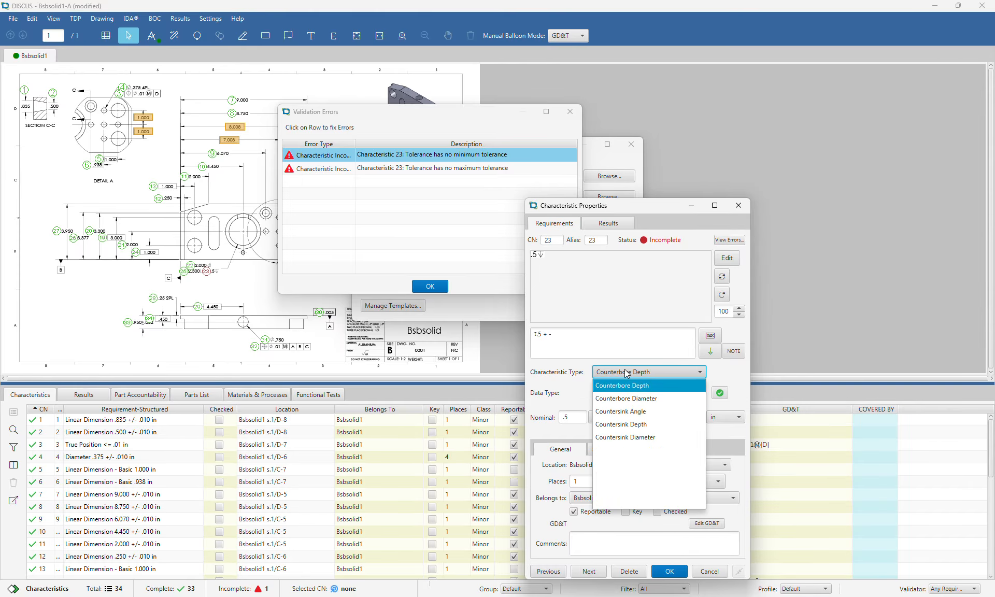
{"action": "left_click", "coordinate": [627, 373]}
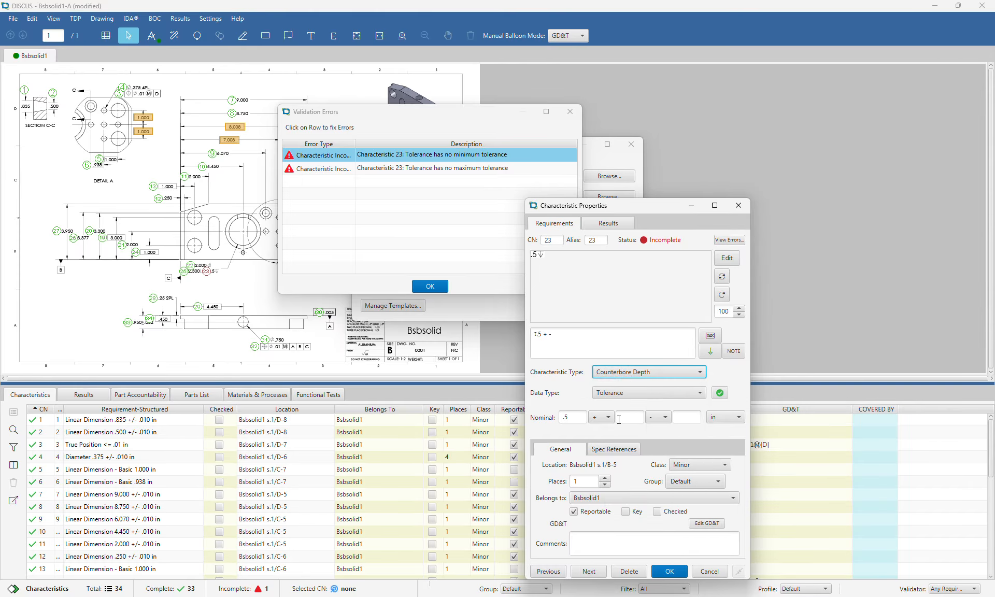
{"action": "left_click", "coordinate": [609, 394]}
{"action": "left_click", "coordinate": [560, 390]}
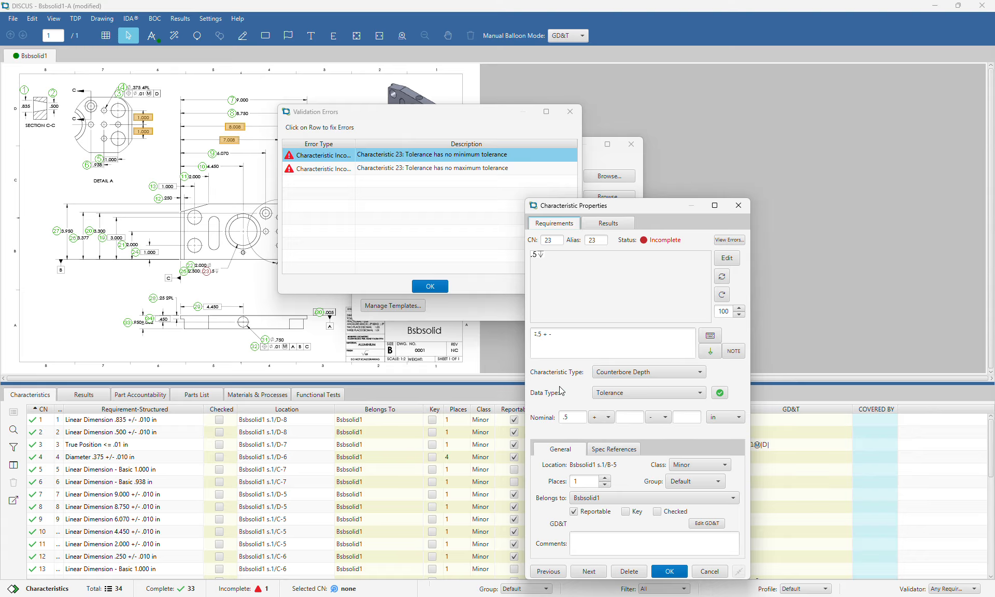
{"action": "left_click", "coordinate": [625, 417]}
{"action": "key", "text": "Tab"}
Close the GD&T editor unchanged and save characteristic 23's corrected properties
{"action": "left_click", "coordinate": [707, 525]}
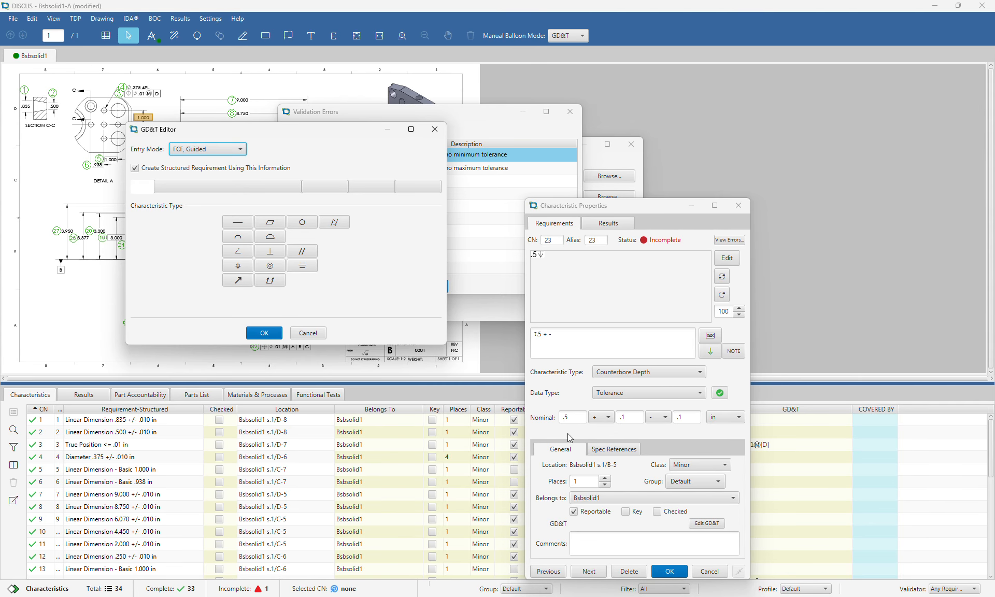
{"action": "left_click", "coordinate": [239, 151]}
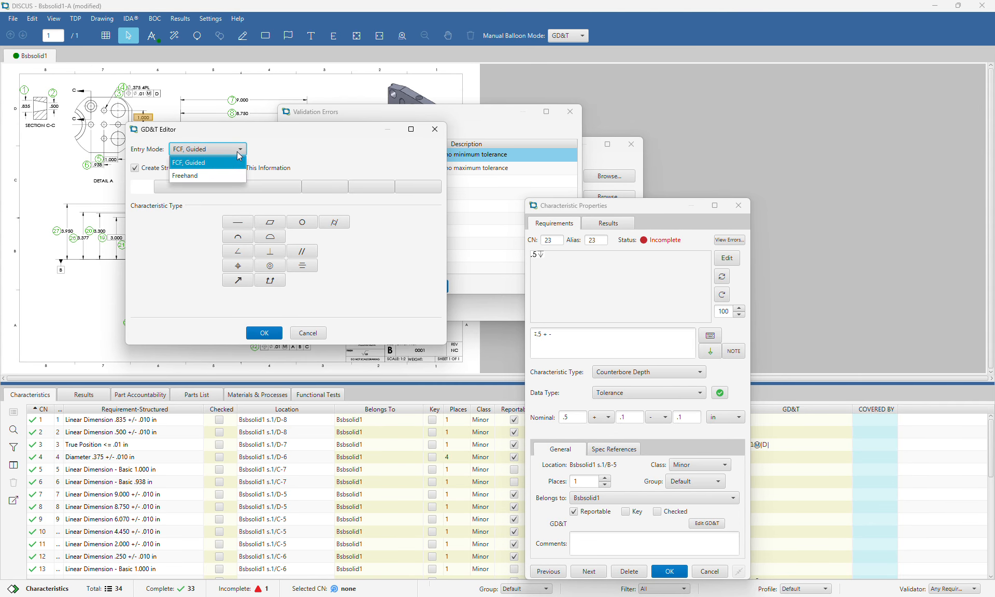
{"action": "left_click", "coordinate": [318, 148]}
{"action": "left_click", "coordinate": [208, 148]}
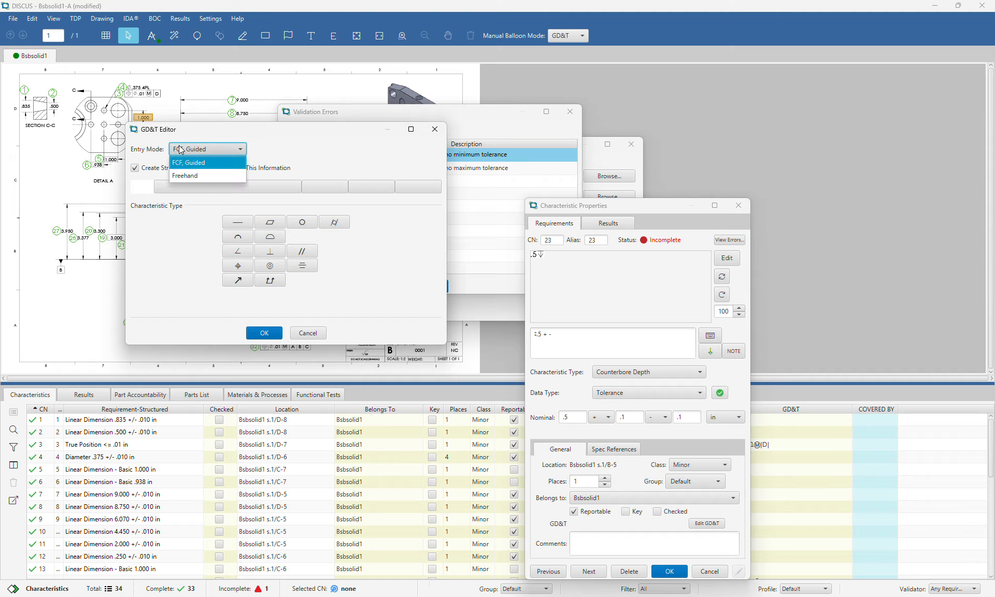
{"action": "left_click", "coordinate": [195, 176]}
{"action": "left_click", "coordinate": [443, 132]}
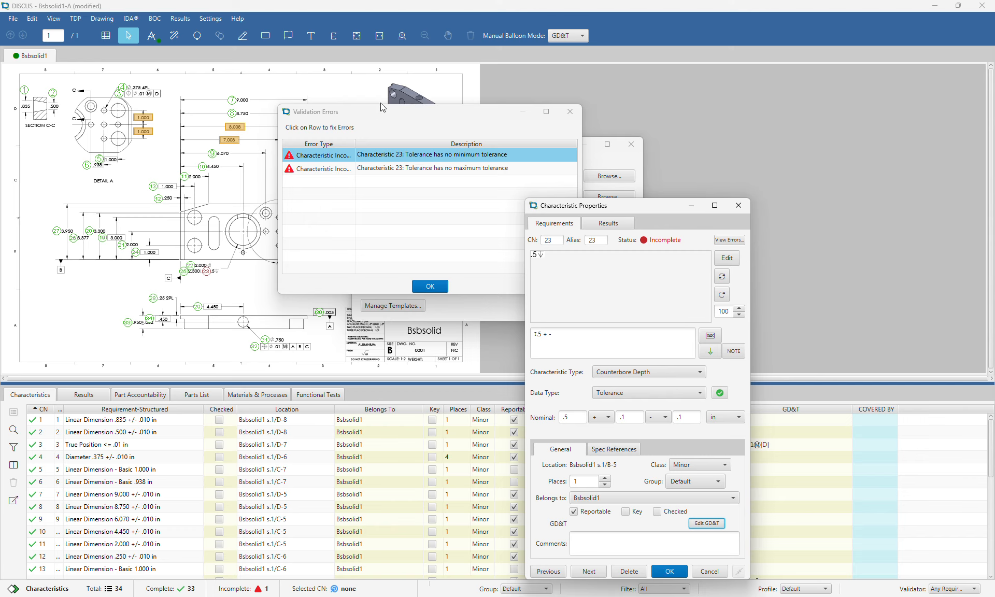
{"action": "left_click", "coordinate": [670, 570]}
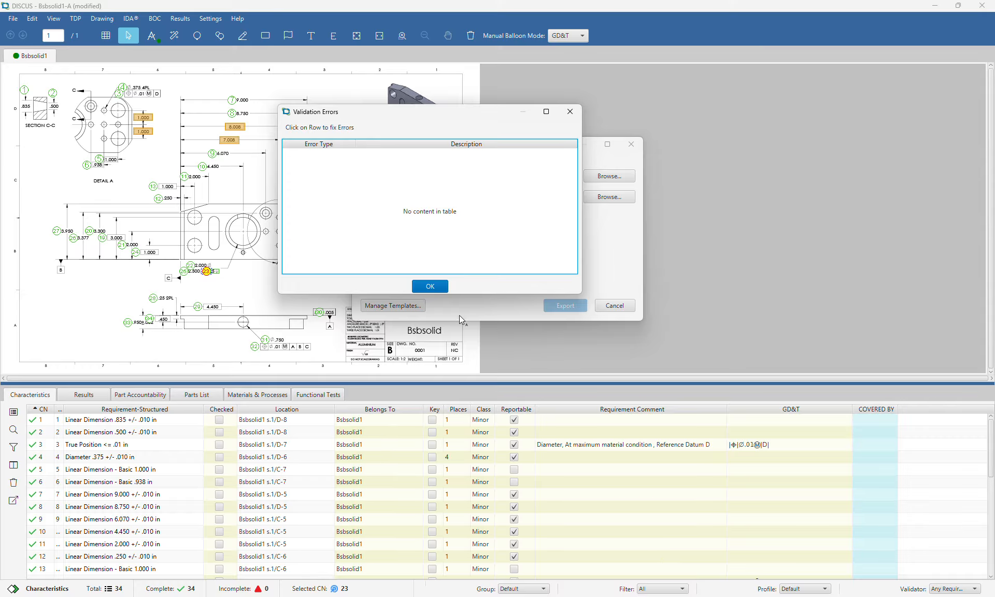
Dismiss the validation warning and keep the DISCUS-AS9102 Rev C.xlsx template
{"action": "left_click", "coordinate": [426, 285]}
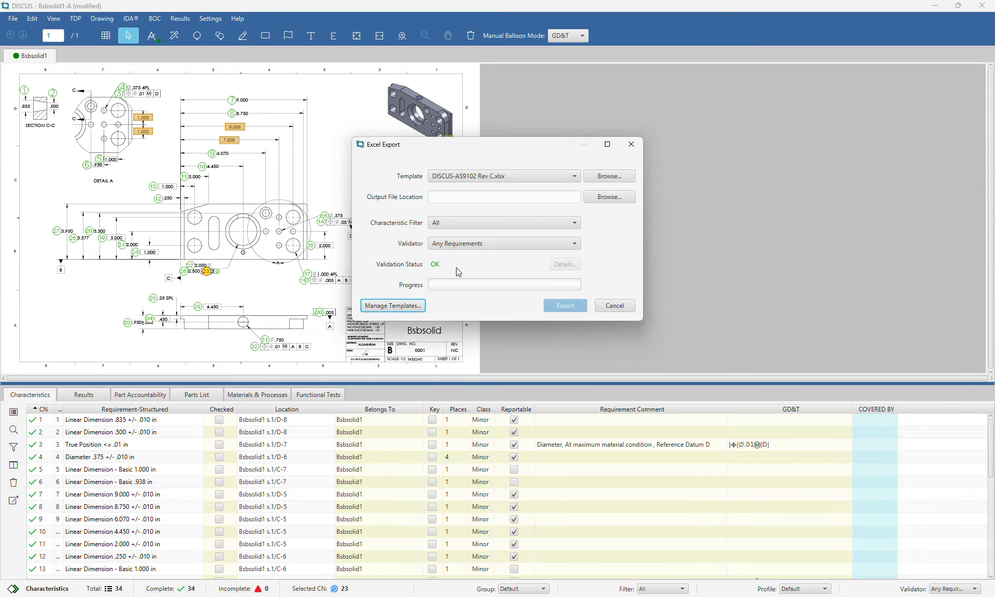
{"action": "left_click", "coordinate": [563, 177]}
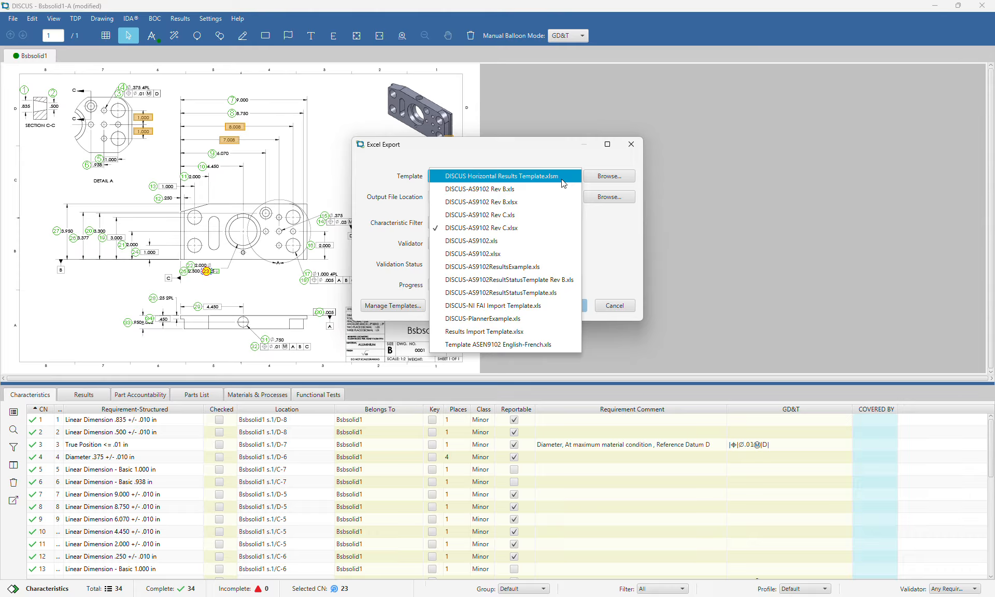
{"action": "left_click", "coordinate": [529, 151]}
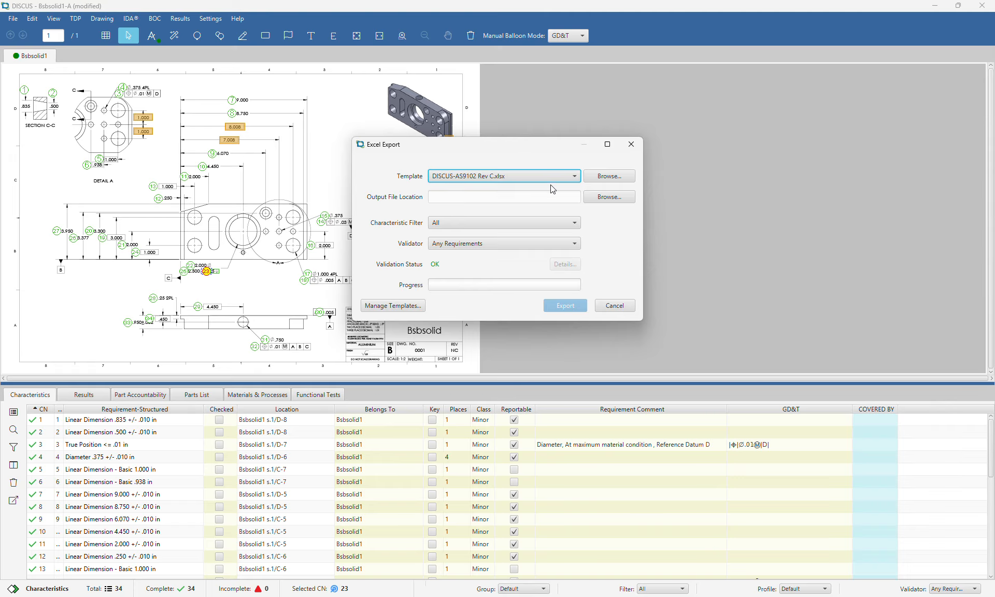
Save the report to the Desktop as Bsbsolid1-A 215161.xlsx, export it, and open it in Excel
{"action": "left_click", "coordinate": [626, 197]}
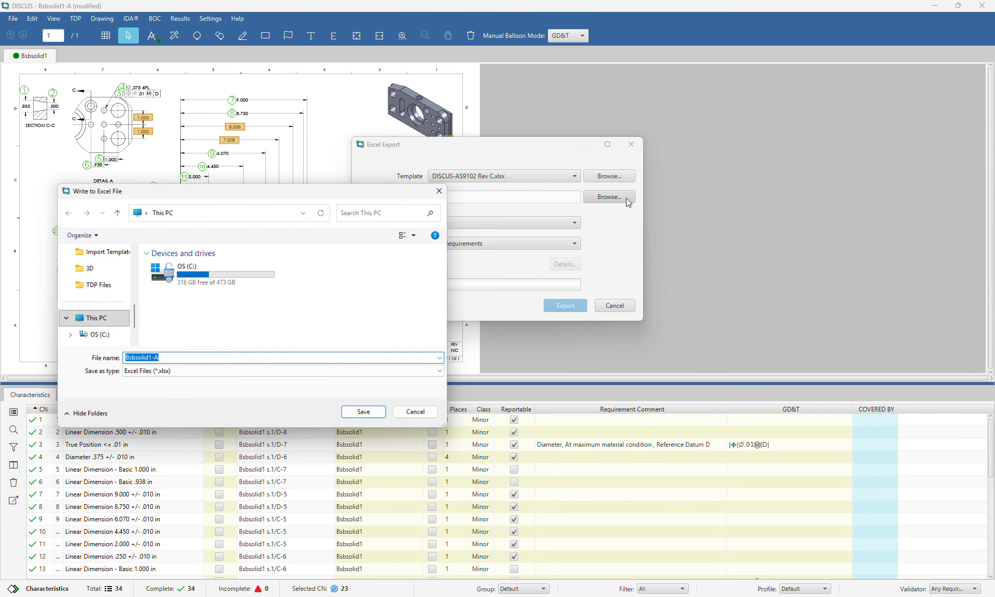
{"action": "scroll", "coordinate": [116, 303], "scroll_direction": "up", "scroll_amount": 3}
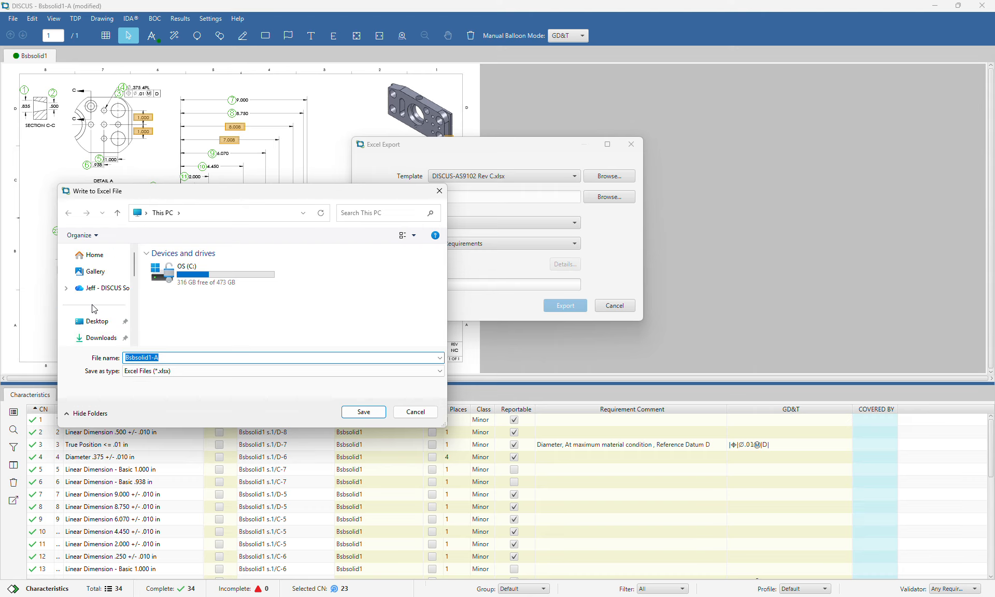
{"action": "left_click", "coordinate": [95, 324]}
{"action": "left_click", "coordinate": [186, 371]}
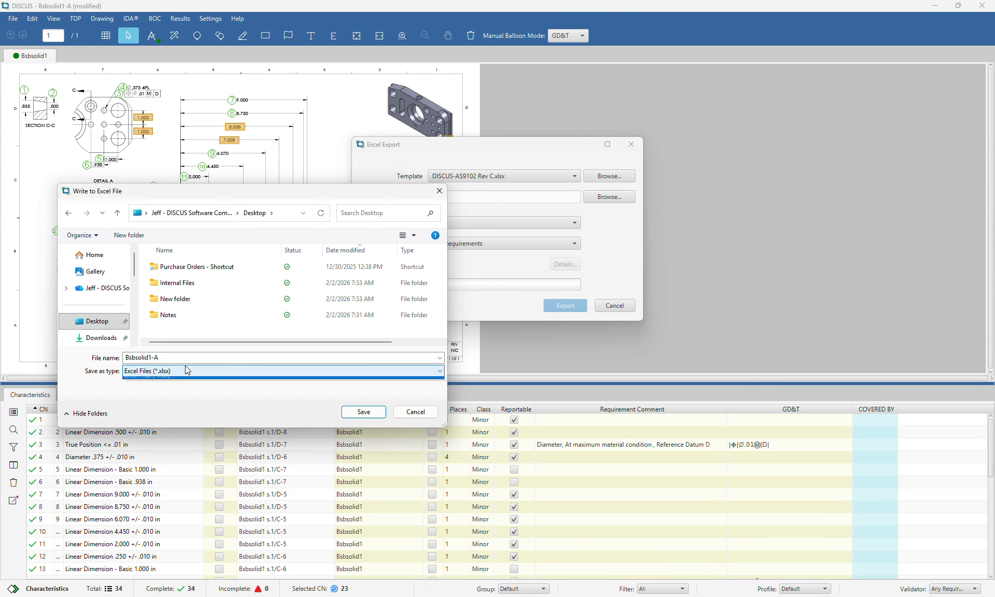
{"action": "left_click", "coordinate": [185, 359]}
{"action": "double_click", "coordinate": [185, 359]}
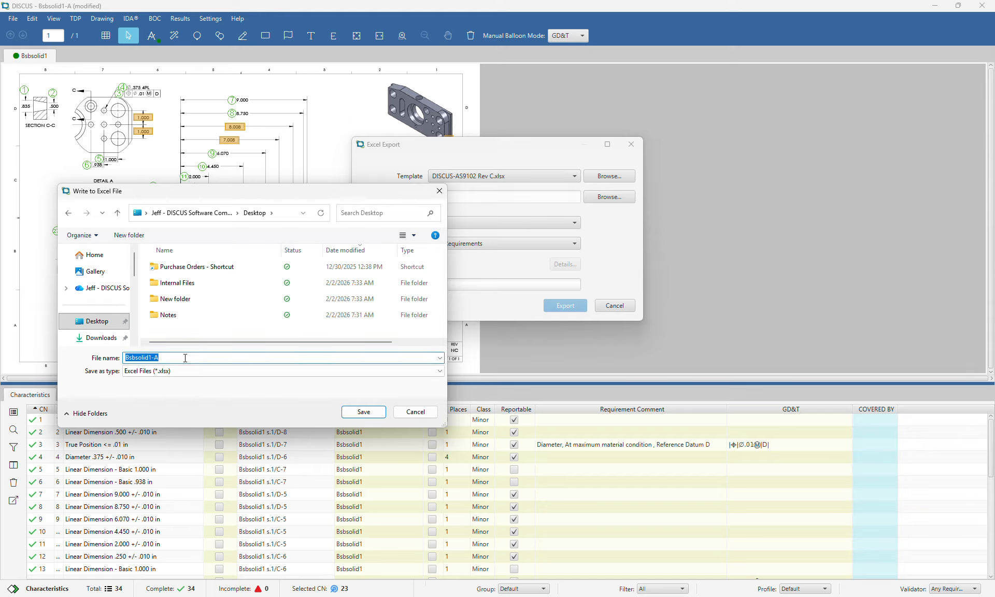
{"action": "key", "text": "End"}
{"action": "key", "text": "Return"}
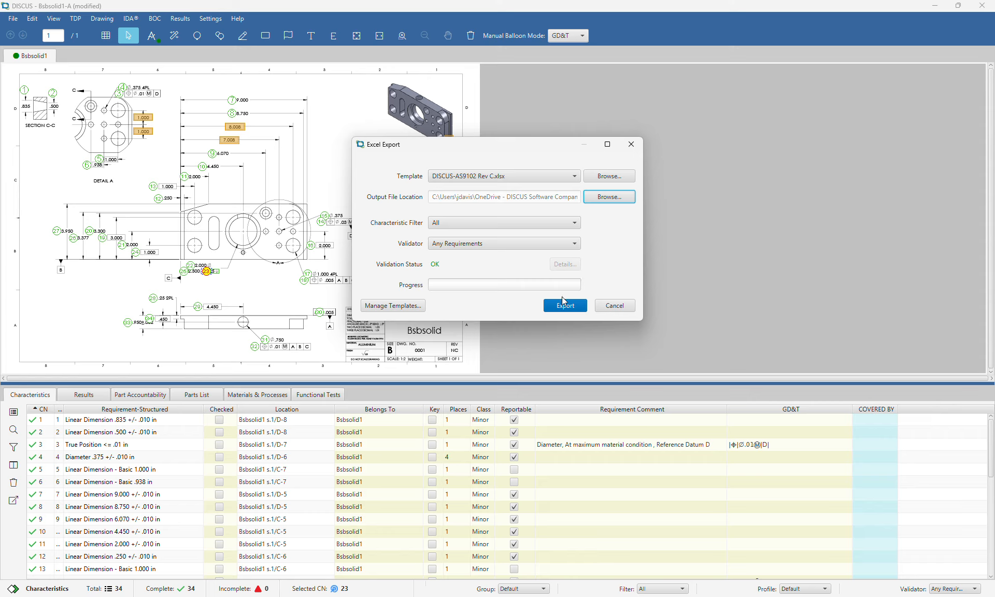
{"action": "left_click", "coordinate": [560, 311]}
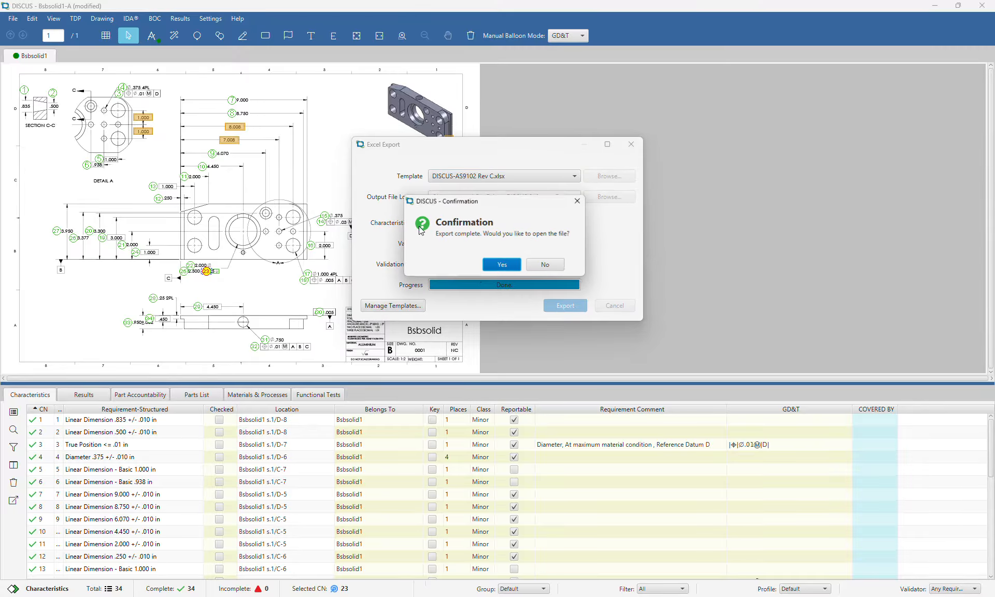
{"action": "left_click", "coordinate": [503, 259]}
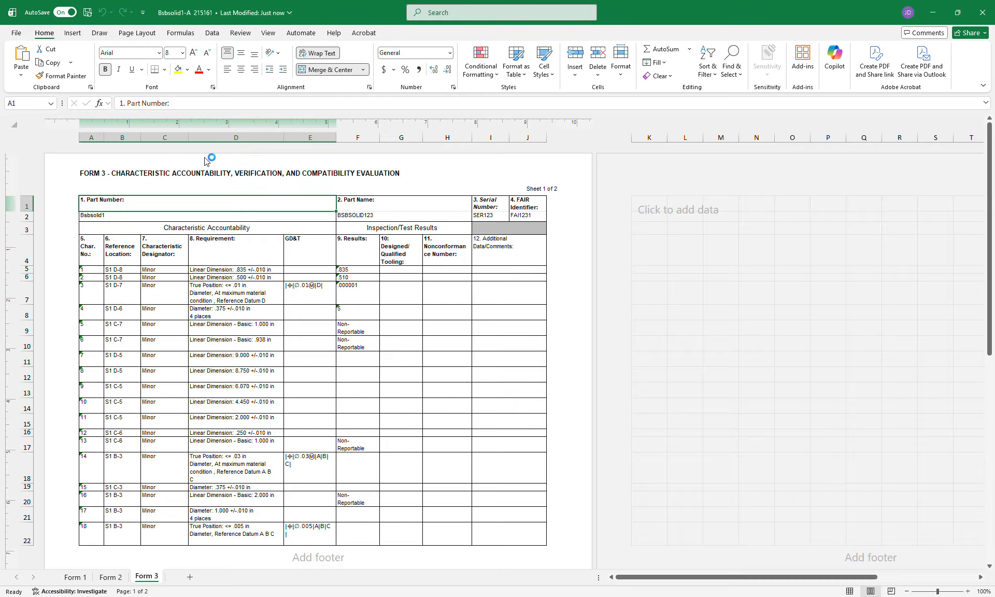
Look through the report's Form 1, Form 2 and Form 3 sheets
{"action": "left_click", "coordinate": [81, 577]}
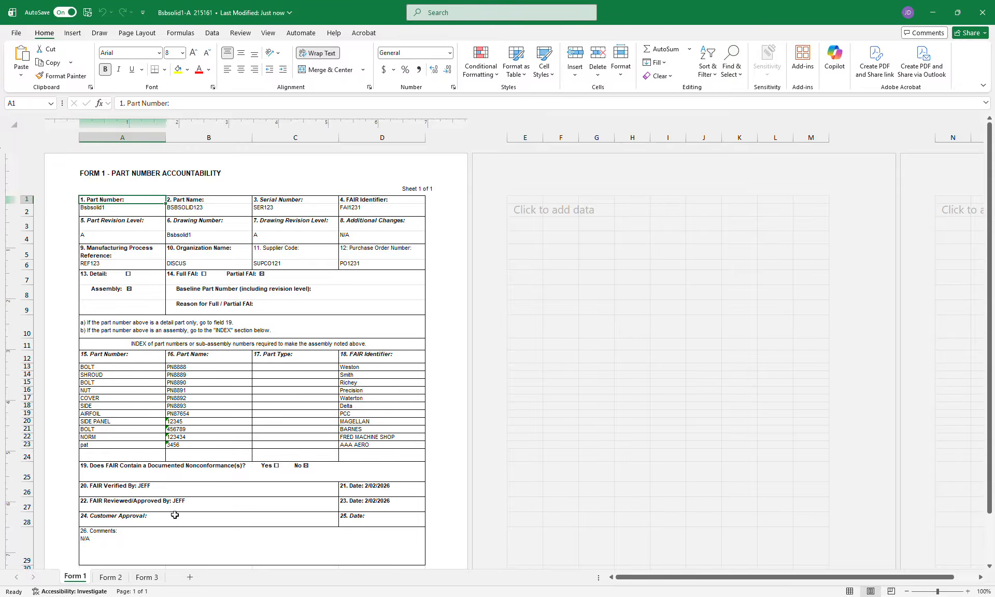
{"action": "left_click", "coordinate": [116, 578]}
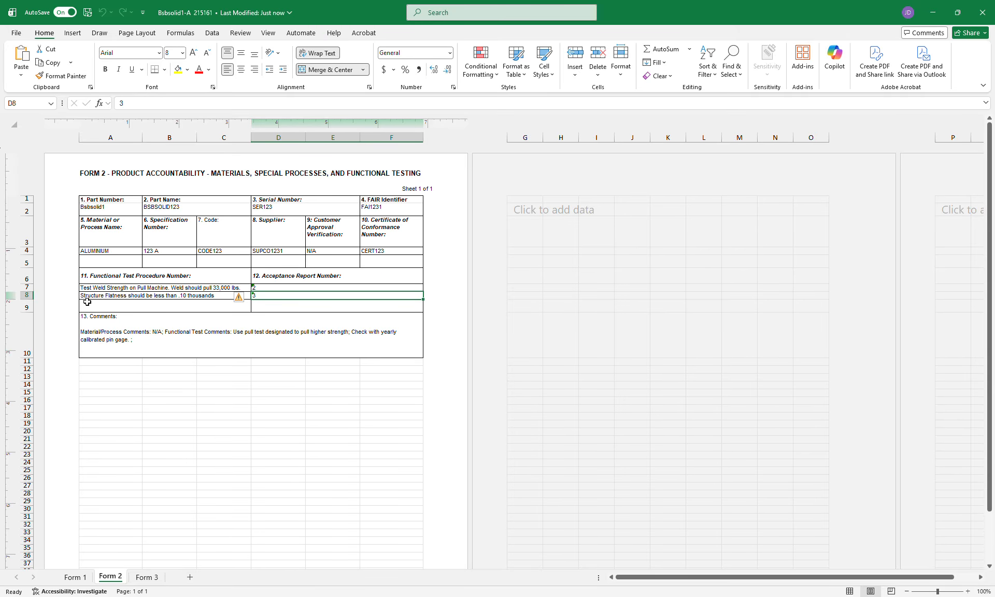
{"action": "left_click", "coordinate": [141, 577]}
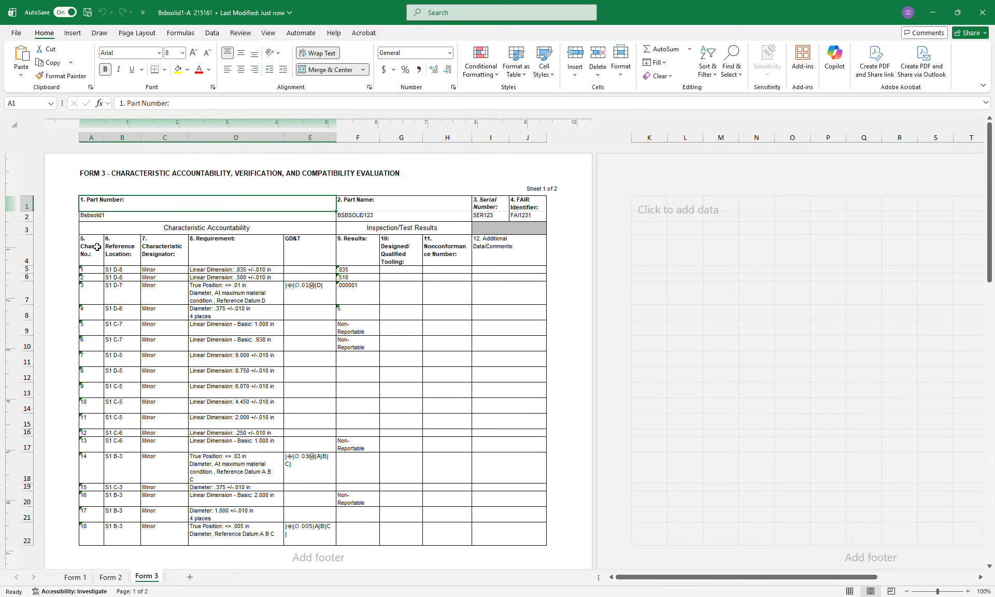
Inspect Form 3's characteristic numbers, reference locations, requirements, GD&T symbol and results
{"action": "left_click_drag", "start_coordinate": [91, 277], "coordinate": [91, 421]}
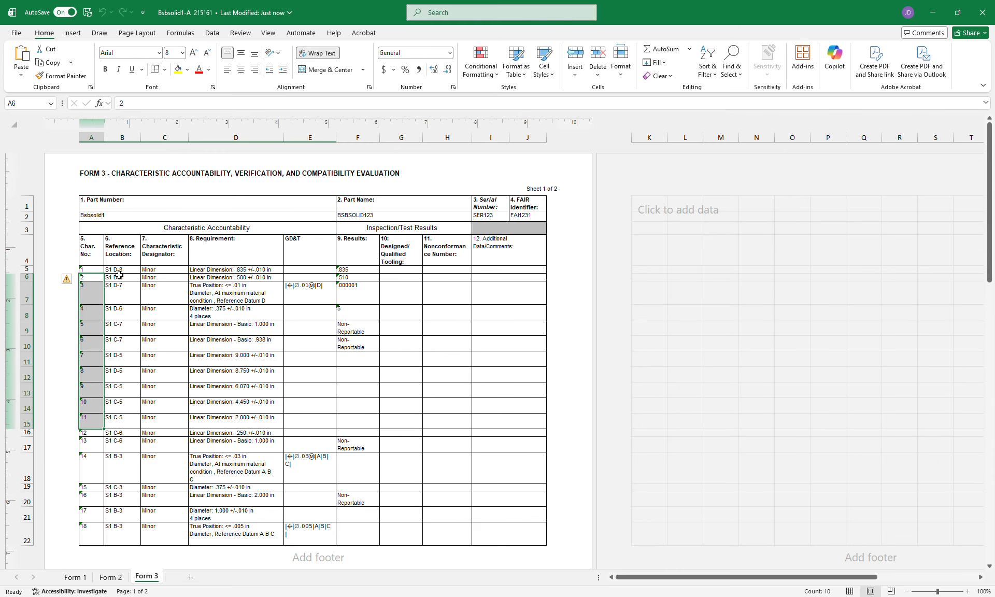
{"action": "left_click_drag", "start_coordinate": [120, 277], "coordinate": [125, 391]}
{"action": "left_click", "coordinate": [229, 278]}
{"action": "left_click_drag", "start_coordinate": [230, 275], "coordinate": [226, 446]}
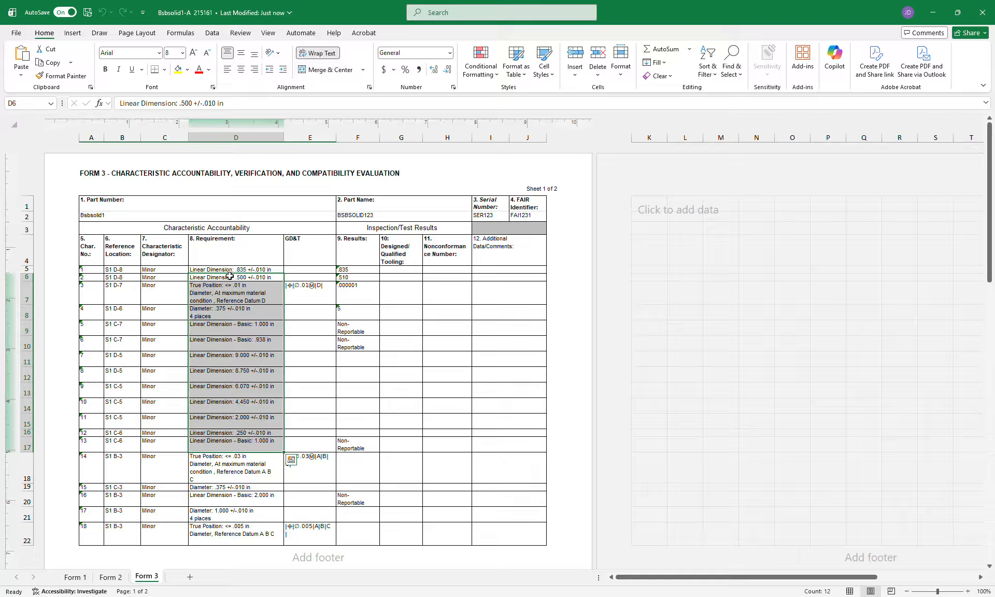
{"action": "left_click", "coordinate": [318, 282]}
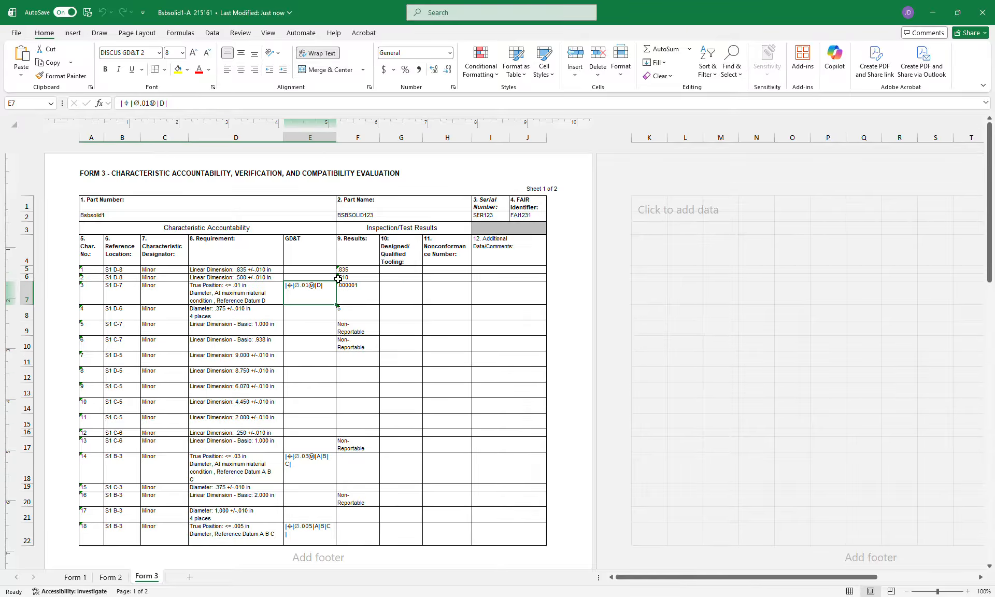
{"action": "left_click_drag", "start_coordinate": [344, 271], "coordinate": [363, 344]}
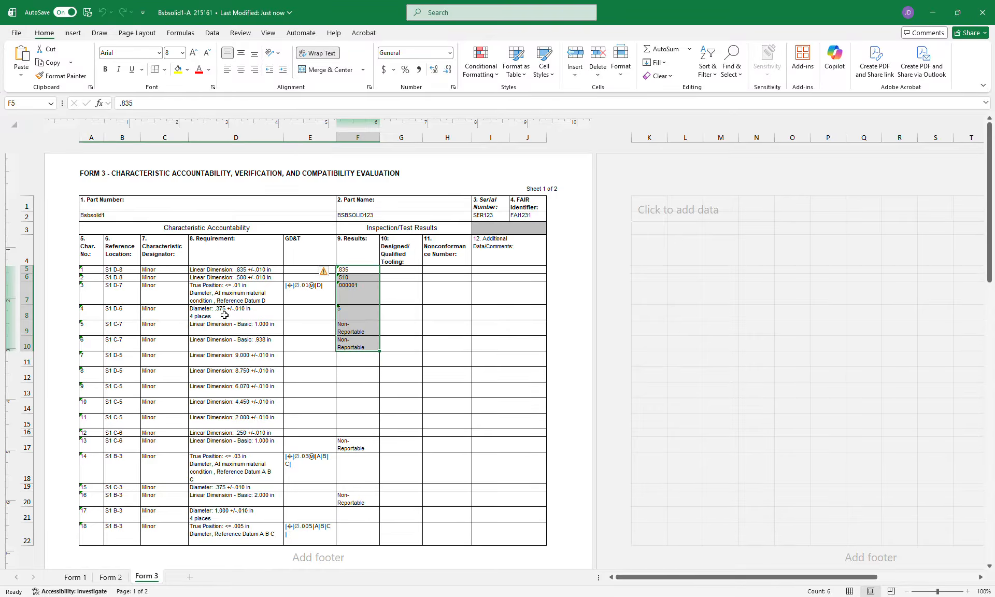
Return to DISCUS and open the bill of characteristics (BOC) menu
{"action": "mouse_move", "coordinate": [727, 596]}
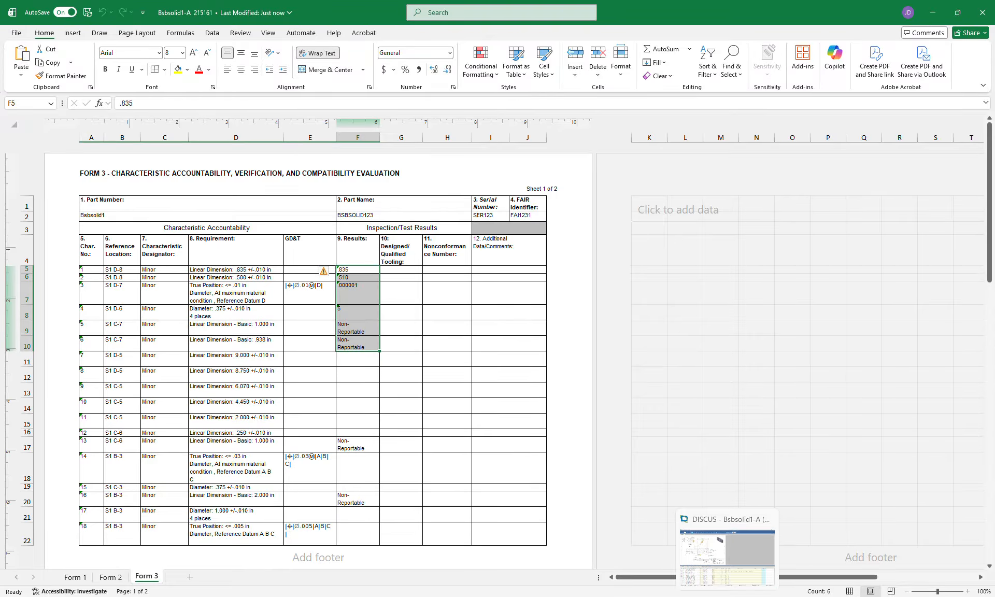
{"action": "left_click", "coordinate": [726, 553]}
{"action": "left_click", "coordinate": [149, 24]}
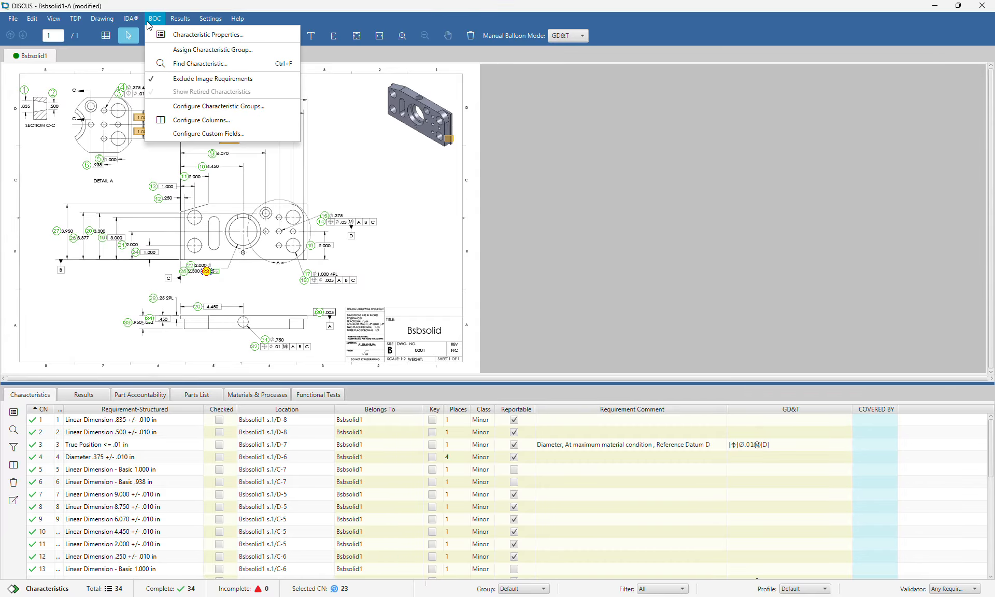
Turn off Exclude Image Requirements for all existing characteristics and start a templated Excel export
{"action": "left_click", "coordinate": [179, 81]}
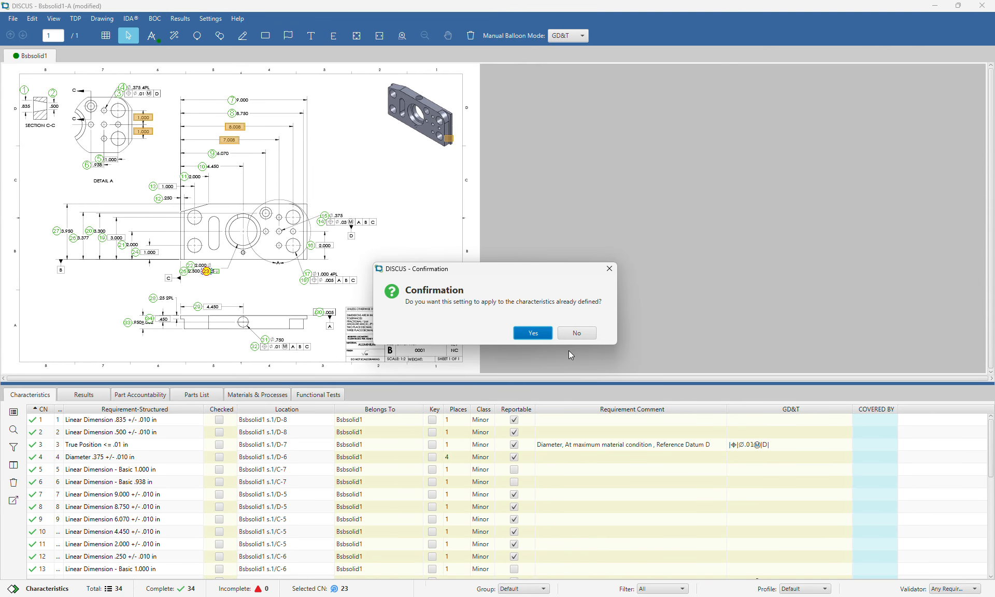
{"action": "left_click", "coordinate": [532, 333]}
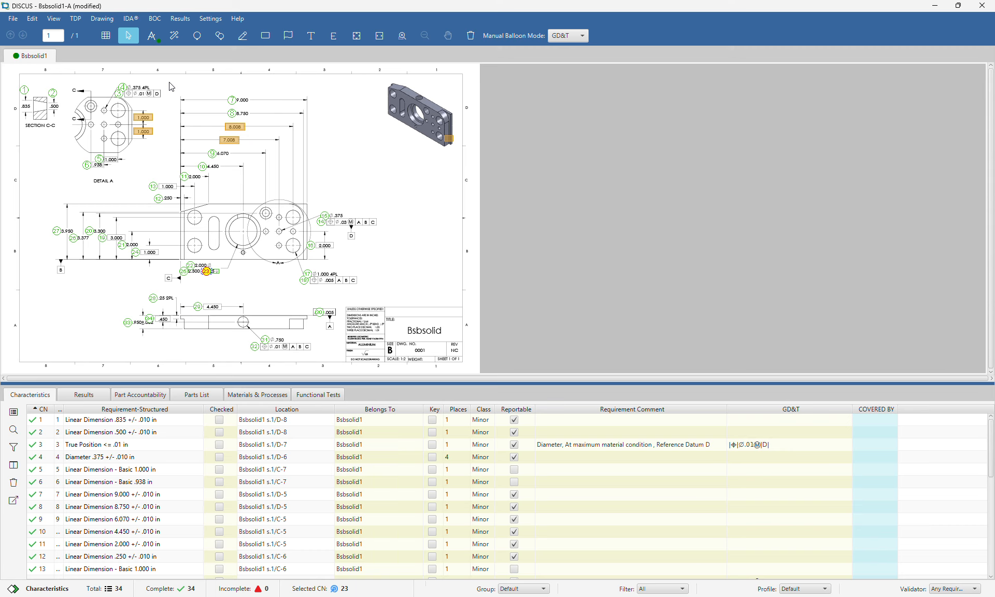
{"action": "left_click", "coordinate": [11, 19]}
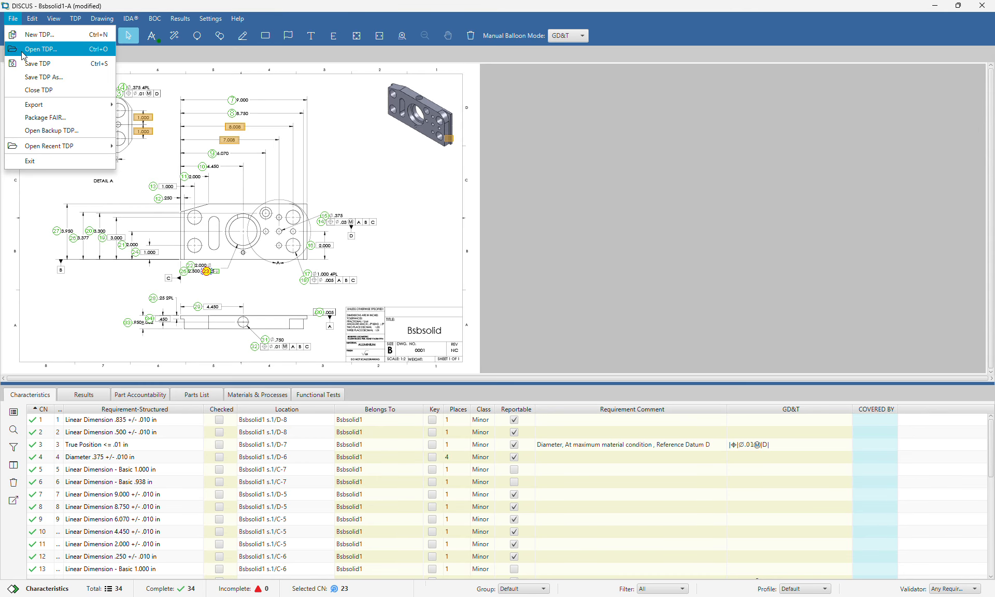
{"action": "mouse_move", "coordinate": [36, 104]}
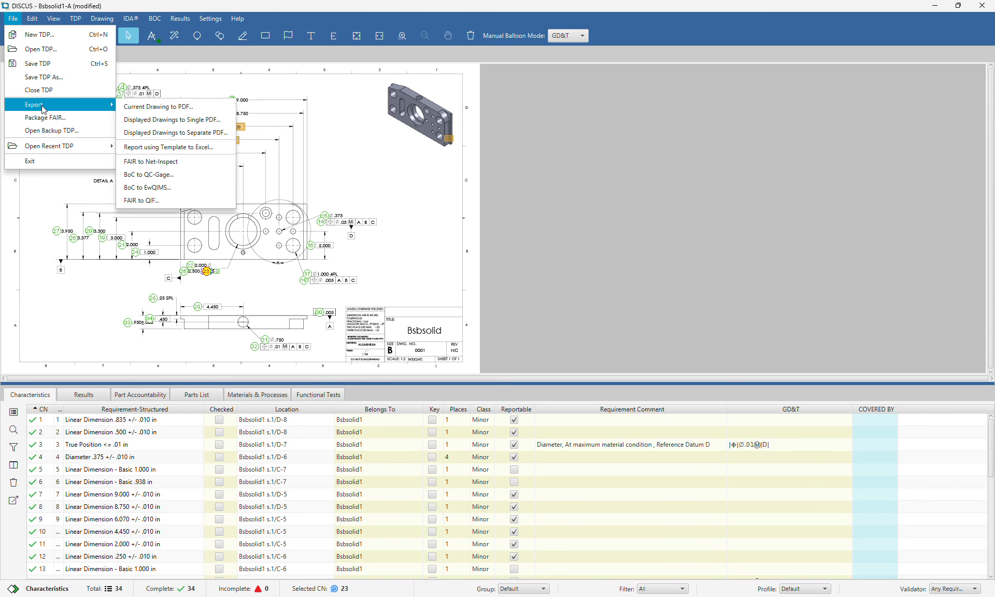
{"action": "left_click", "coordinate": [174, 148]}
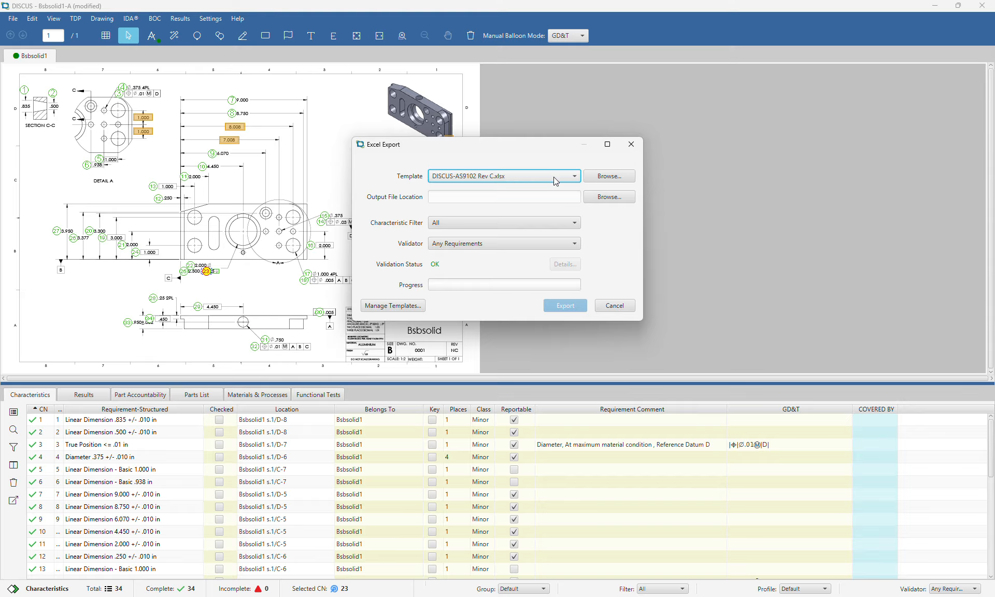
Export the report with requirement images as Bsbsolid1-A 2151612 and open it in Excel
{"action": "left_click", "coordinate": [609, 197]}
{"action": "left_click", "coordinate": [235, 269]}
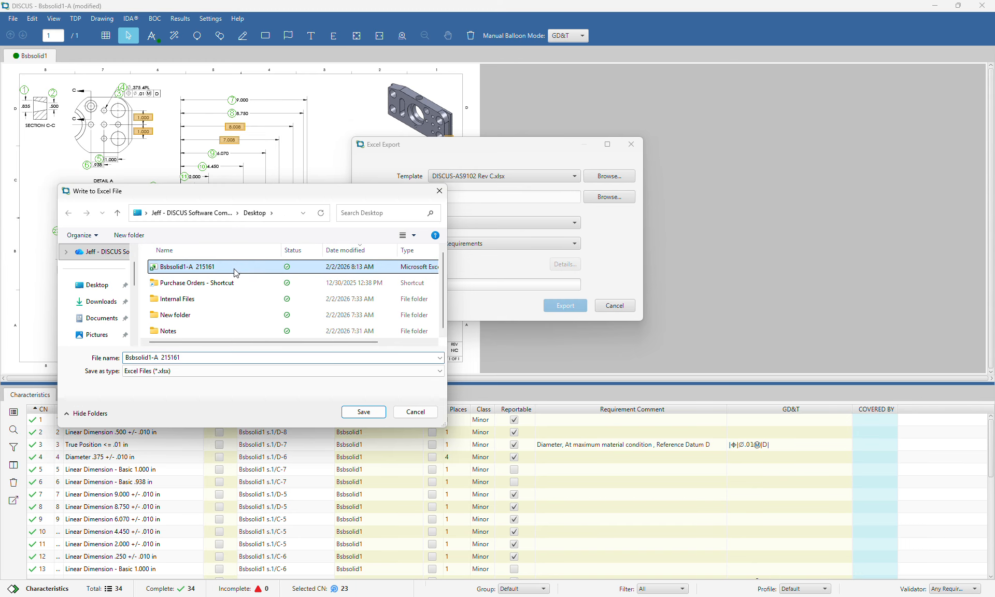
{"action": "left_click", "coordinate": [231, 357]}
{"action": "left_click", "coordinate": [231, 357]}
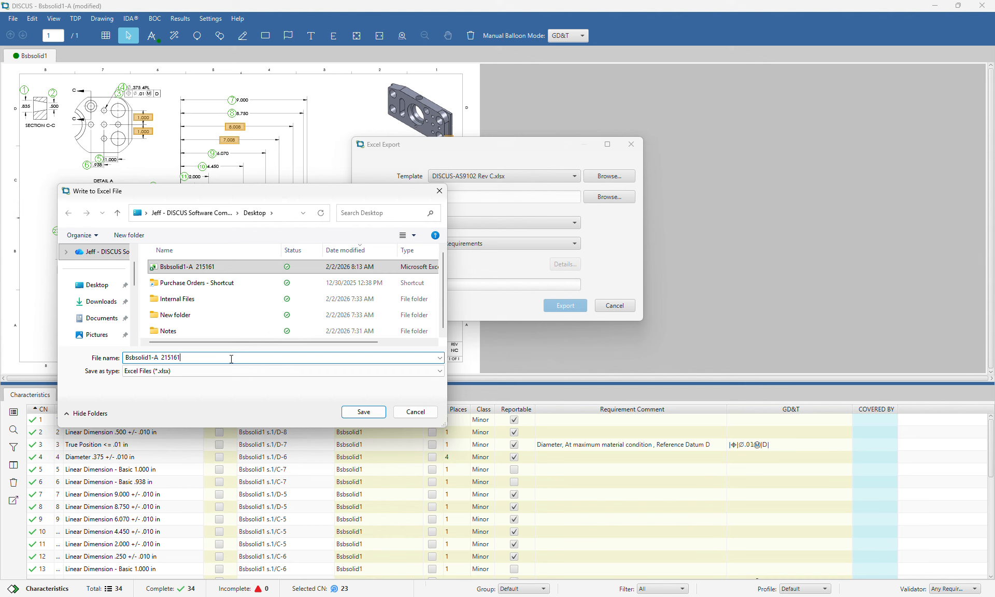
{"action": "key", "text": "Return"}
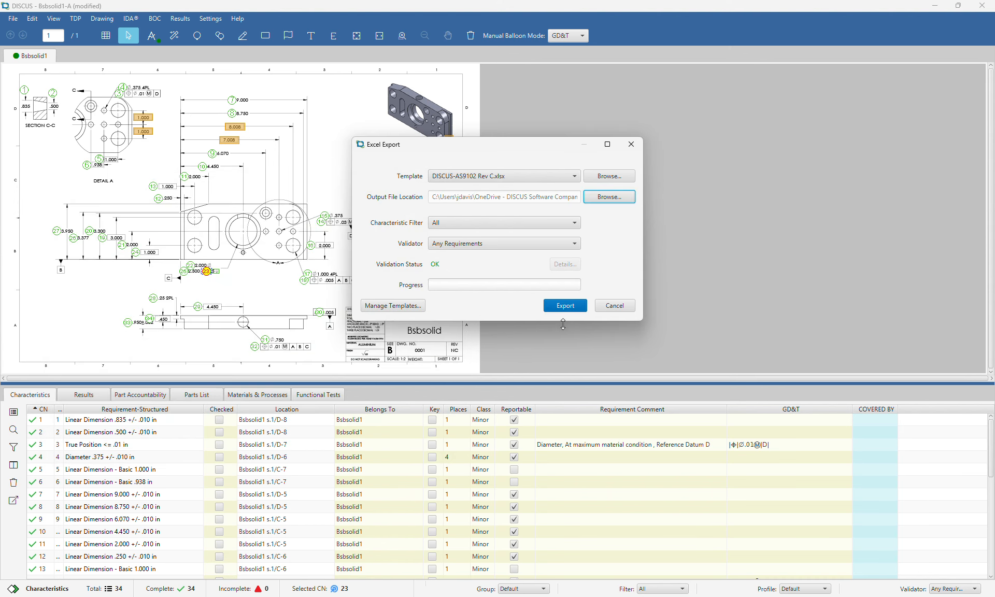
{"action": "left_click", "coordinate": [576, 304]}
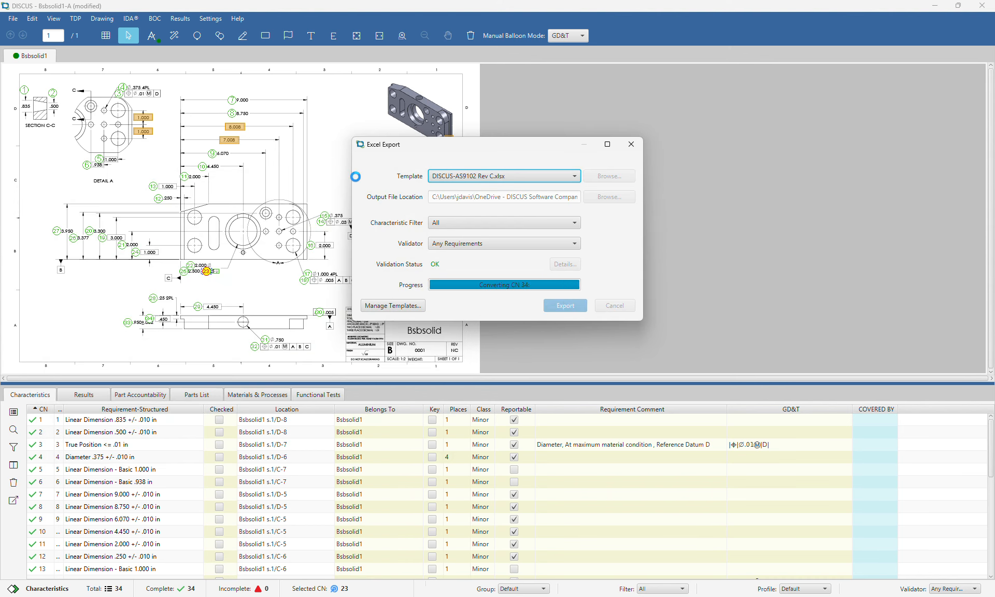
{"action": "left_click", "coordinate": [493, 266]}
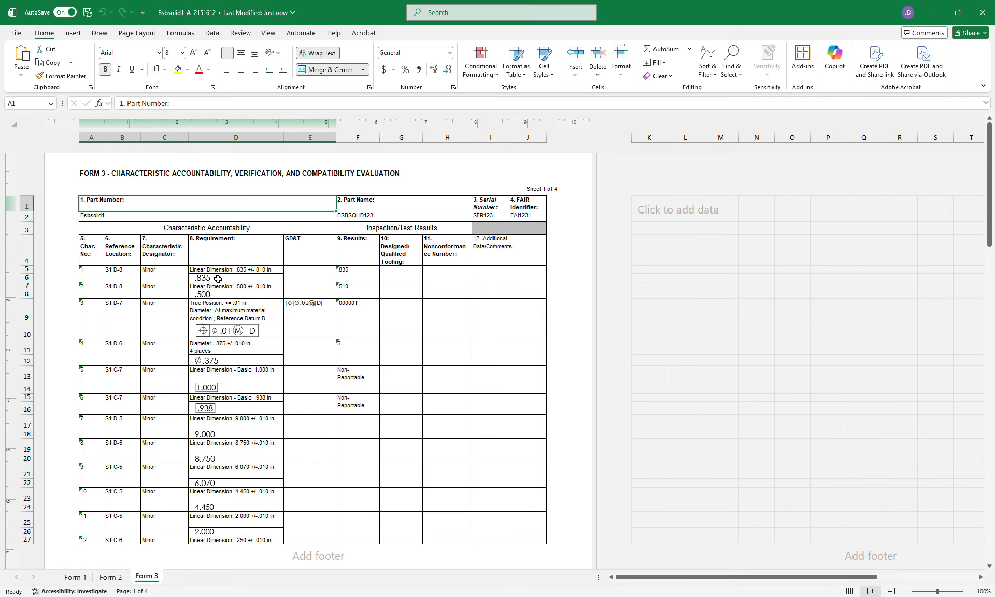
Inspect the .835, .500, ⌀.375 and 1.000 requirement images on Form 3
{"action": "left_click", "coordinate": [210, 279]}
{"action": "left_click", "coordinate": [203, 295]}
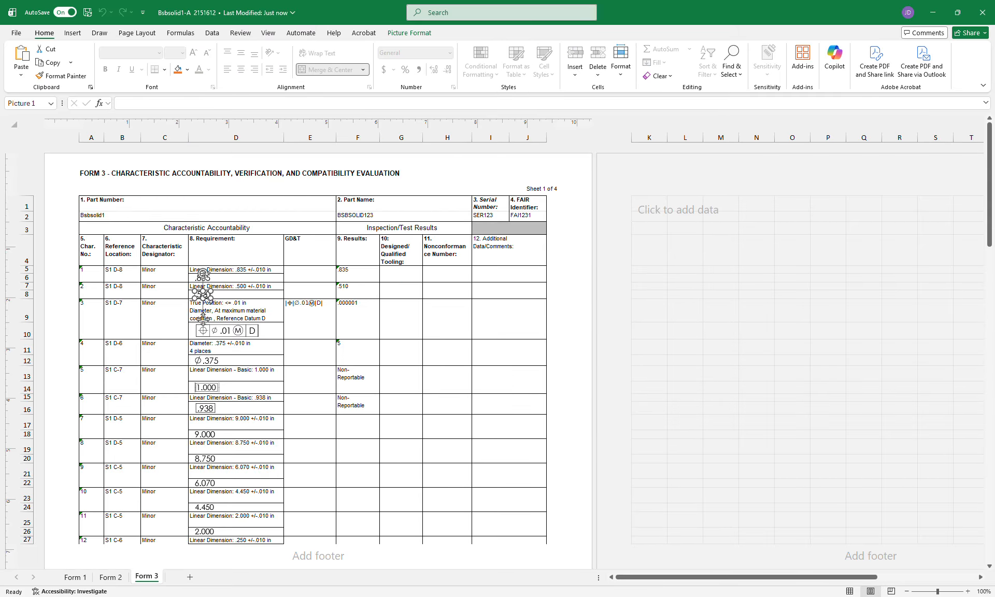
{"action": "left_click", "coordinate": [206, 360]}
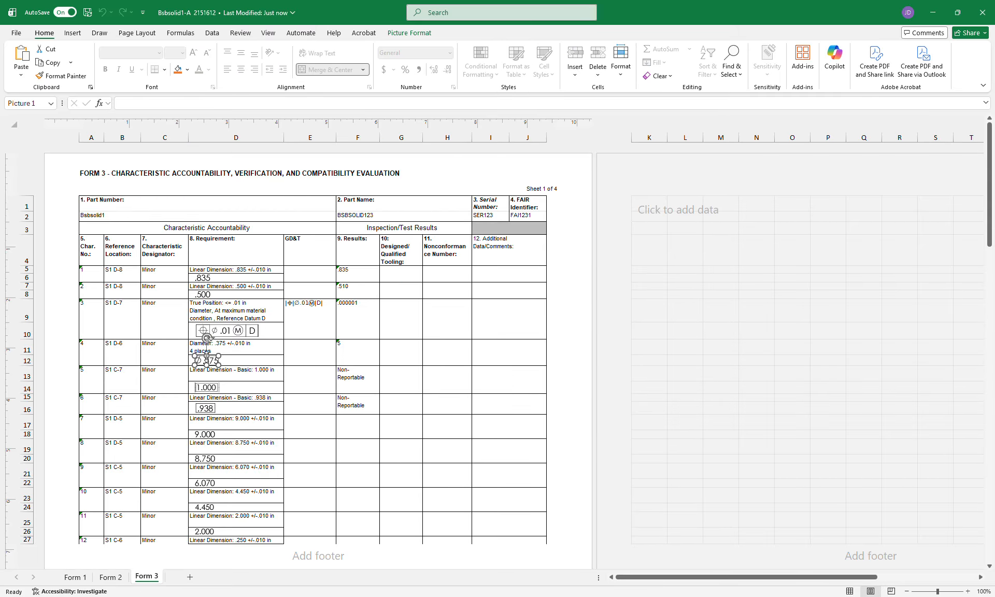
{"action": "left_click", "coordinate": [206, 387]}
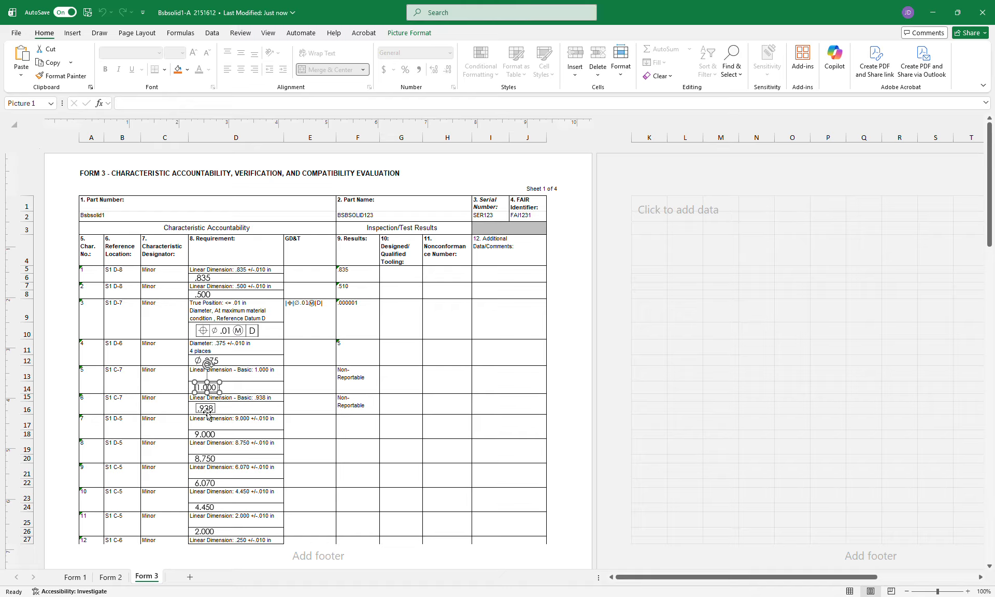